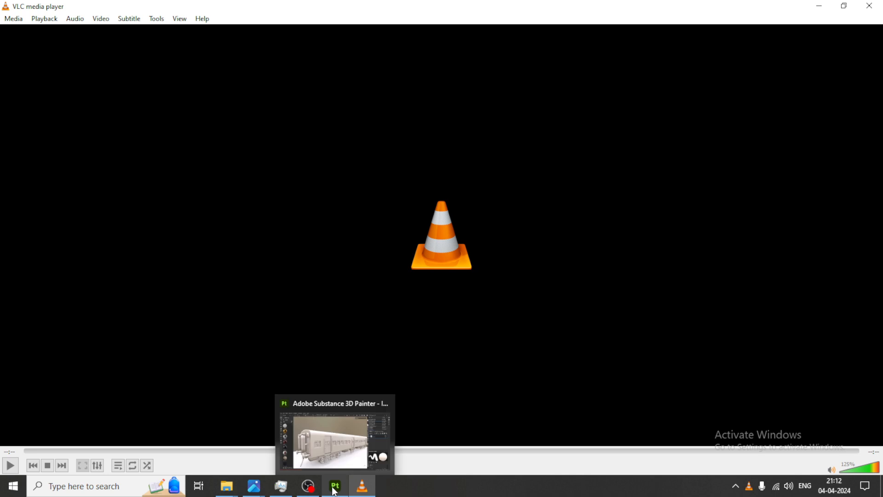
# Switch to Adobe Substance 3D Painter and examine the untextured ICF coach model's sides, ends and undercarriage
pyautogui.click(332, 445)
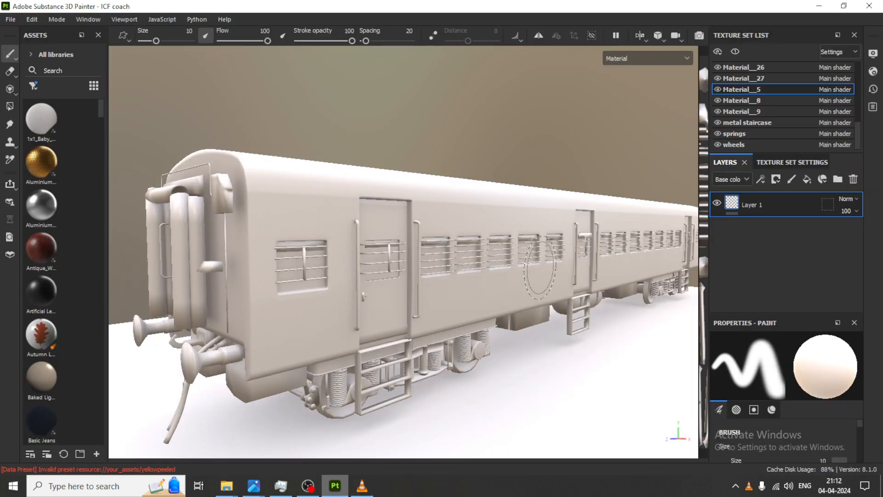
pyautogui.moveTo(457, 198)
pyautogui.keyDown('alt'); pyautogui.mouseDown()
pyautogui.moveTo(483, 207)
pyautogui.moveTo(479, 227)
pyautogui.moveTo(494, 229)
pyautogui.mouseUp(); pyautogui.keyUp('alt')
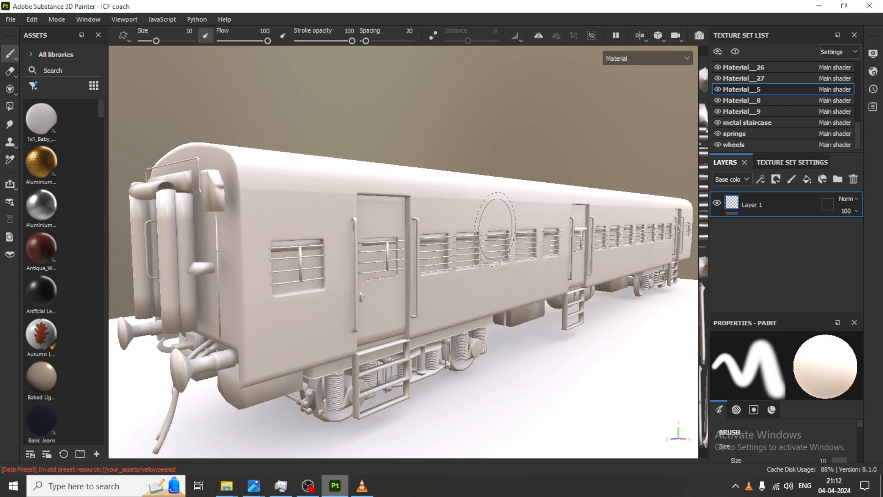
pyautogui.keyDown('alt'); pyautogui.moveTo(315, 167); pyautogui.dragTo(567, 244); pyautogui.keyUp('alt')
pyautogui.scroll(5, 426, 260)
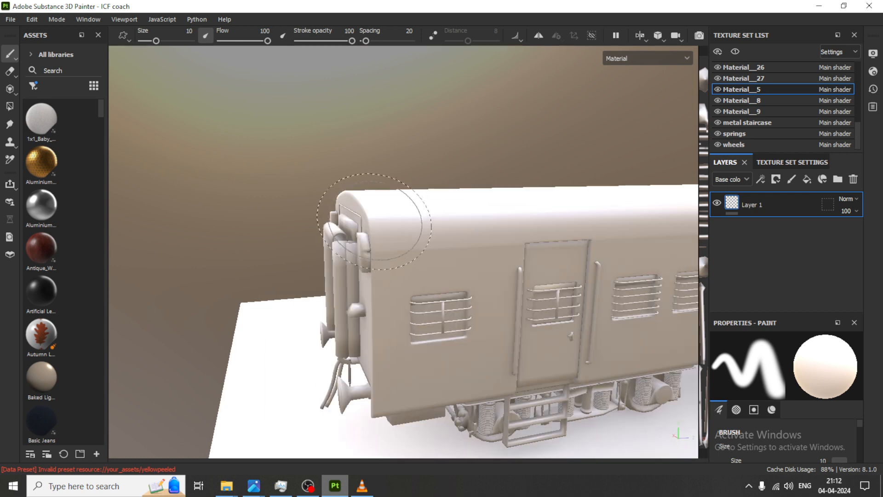
pyautogui.keyDown('alt'); pyautogui.moveTo(425, 258); pyautogui.dragTo(391, 274); pyautogui.keyUp('alt')
pyautogui.keyDown('alt'); pyautogui.moveTo(296, 282); pyautogui.dragTo(520, 242); pyautogui.keyUp('alt')
pyautogui.scroll(-5, 520, 242)
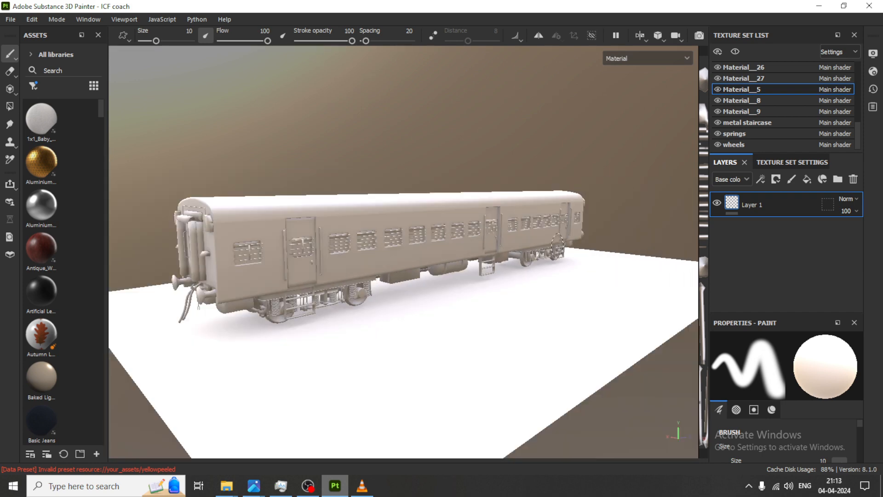
pyautogui.scroll(2, 413, 243)
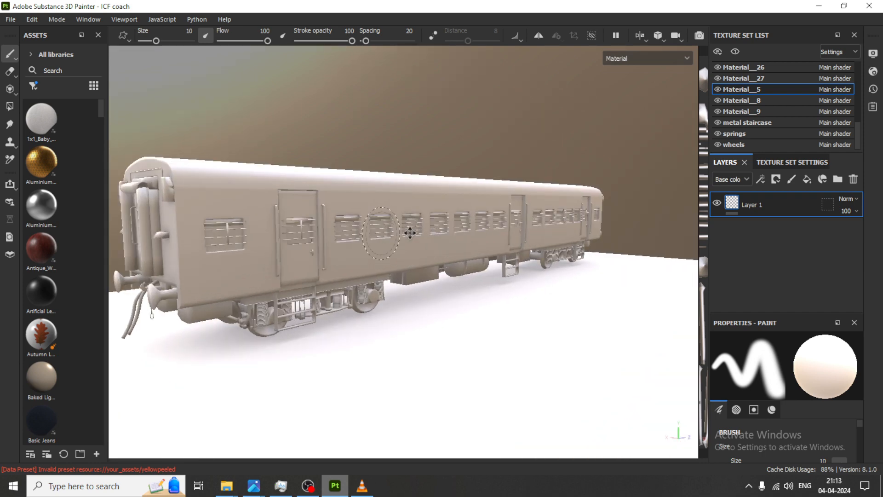
pyautogui.scroll(2, 563, 233)
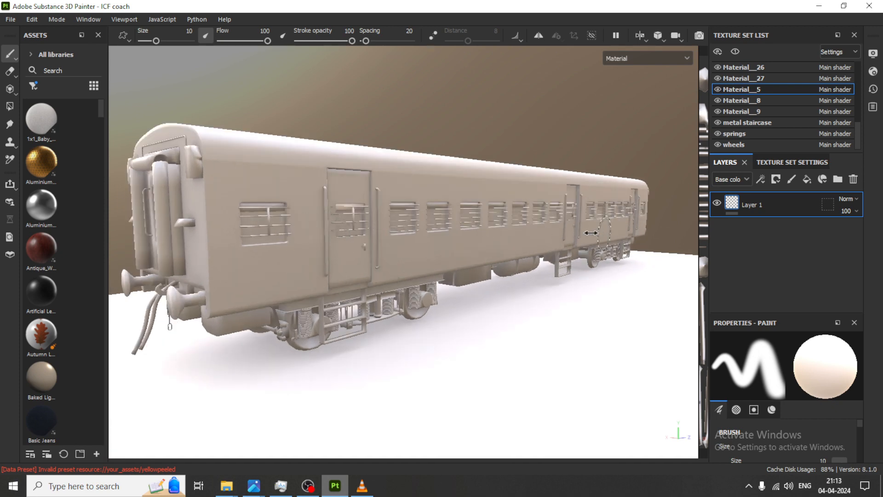
pyautogui.keyDown('shift'); pyautogui.moveTo(590, 232); pyautogui.dragTo(572, 235, button='right'); pyautogui.keyUp('shift')
pyautogui.keyDown('alt'); pyautogui.moveTo(472, 221); pyautogui.dragTo(548, 235); pyautogui.keyUp('alt')
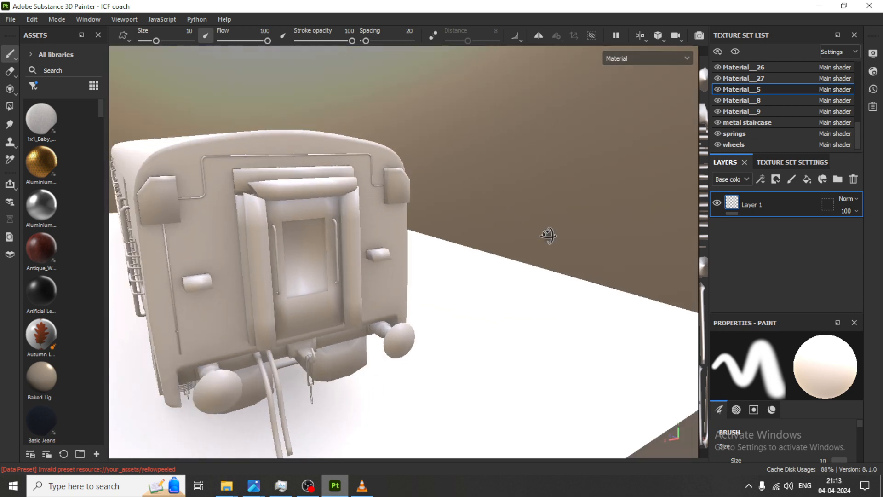
pyautogui.keyDown('alt'); pyautogui.moveTo(275, 235); pyautogui.dragTo(134, 212); pyautogui.keyUp('alt')
pyautogui.keyDown('alt'); pyautogui.moveTo(611, 299); pyautogui.dragTo(373, 262, button='middle'); pyautogui.keyUp('alt')
pyautogui.scroll(-5, 374, 261)
pyautogui.keyDown('alt'); pyautogui.moveTo(455, 266); pyautogui.dragTo(422, 274); pyautogui.keyUp('alt')
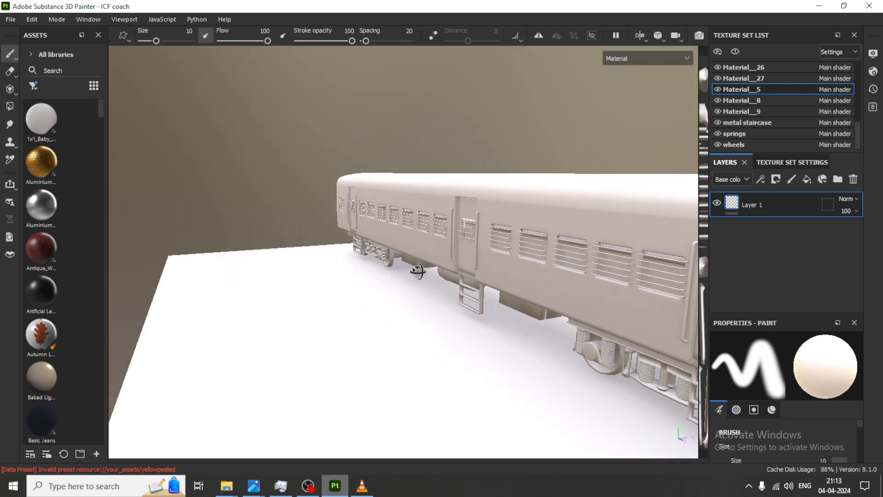
pyautogui.scroll(-5, 423, 274)
pyautogui.keyDown('alt'); pyautogui.moveTo(636, 294); pyautogui.dragTo(523, 294); pyautogui.keyUp('alt')
pyautogui.scroll(2, 587, 296)
pyautogui.scroll(4, 523, 295)
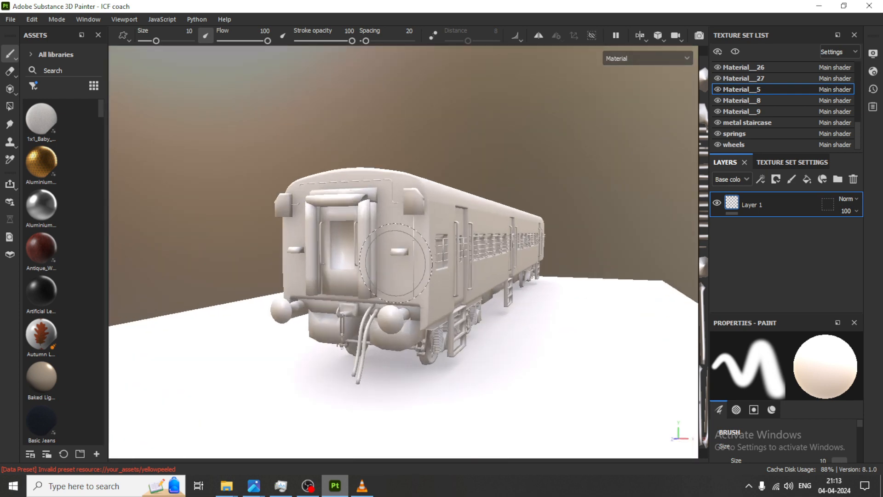
pyautogui.scroll(3, 456, 275)
pyautogui.scroll(-2, 457, 273)
pyautogui.moveTo(457, 274)
pyautogui.keyDown('alt'); pyautogui.mouseDown()
pyautogui.moveTo(475, 290)
pyautogui.moveTo(602, 282)
pyautogui.moveTo(539, 278)
pyautogui.mouseUp(); pyautogui.keyUp('alt')
pyautogui.moveTo(288, 294)
pyautogui.keyDown('alt'); pyautogui.mouseDown()
pyautogui.moveTo(250, 295)
pyautogui.moveTo(584, 299)
pyautogui.moveTo(331, 294)
pyautogui.moveTo(383, 294)
pyautogui.mouseUp(); pyautogui.keyUp('alt')
pyautogui.scroll(-3, 383, 294)
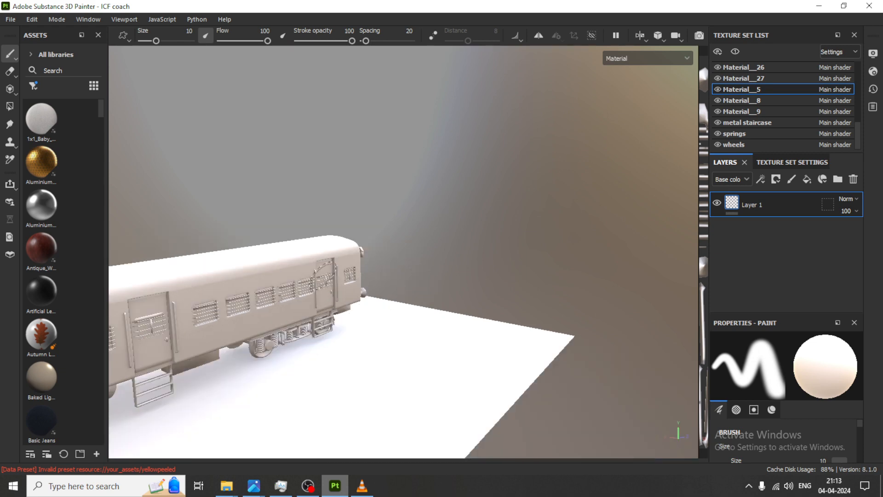
pyautogui.keyDown('alt'); pyautogui.moveTo(455, 240); pyautogui.dragTo(682, 179, button='middle'); pyautogui.keyUp('alt')
pyautogui.keyDown('alt'); pyautogui.moveTo(327, 310); pyautogui.dragTo(398, 288, button='middle'); pyautogui.keyUp('alt')
pyautogui.scroll(-5, 383, 287)
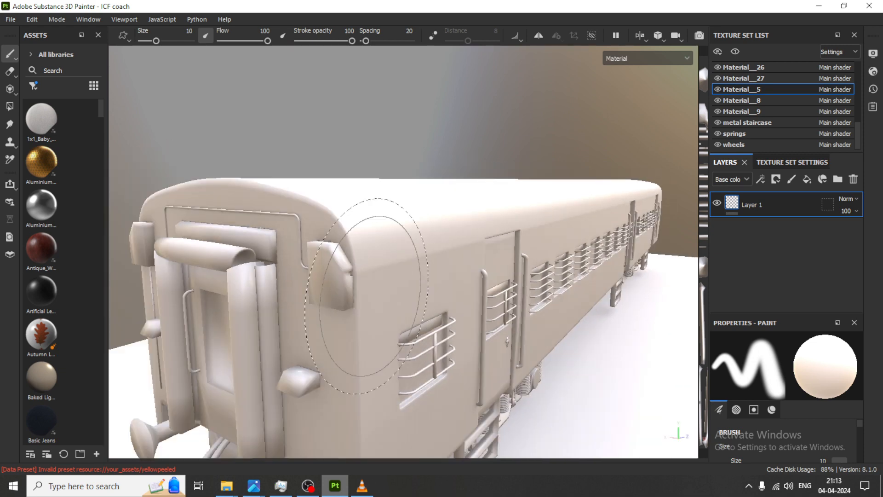
pyautogui.moveTo(385, 208)
pyautogui.keyDown('alt'); pyautogui.mouseDown(button='middle')
pyautogui.moveTo(408, 258)
pyautogui.moveTo(387, 228)
pyautogui.moveTo(394, 216)
pyautogui.mouseUp(button='middle'); pyautogui.keyUp('alt')
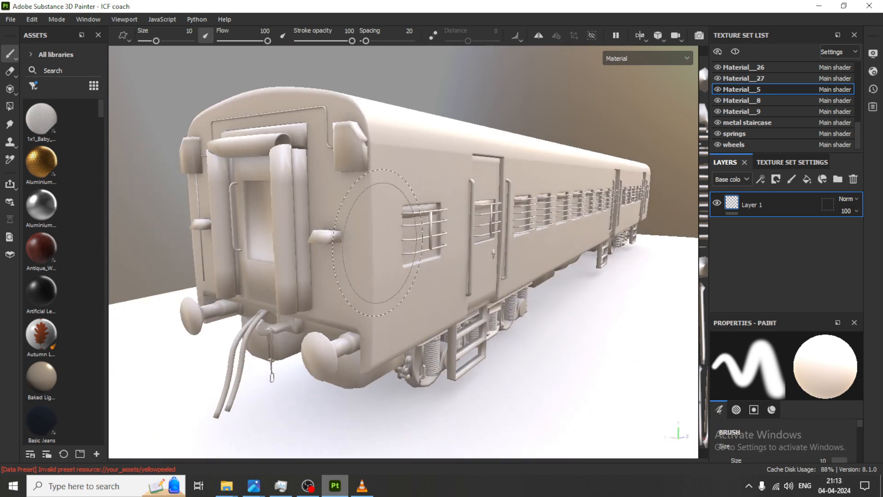
pyautogui.keyDown('alt'); pyautogui.moveTo(404, 262); pyautogui.dragTo(394, 274); pyautogui.keyUp('alt')
pyautogui.keyDown('alt'); pyautogui.moveTo(400, 272); pyautogui.dragTo(388, 252, button='middle'); pyautogui.keyUp('alt')
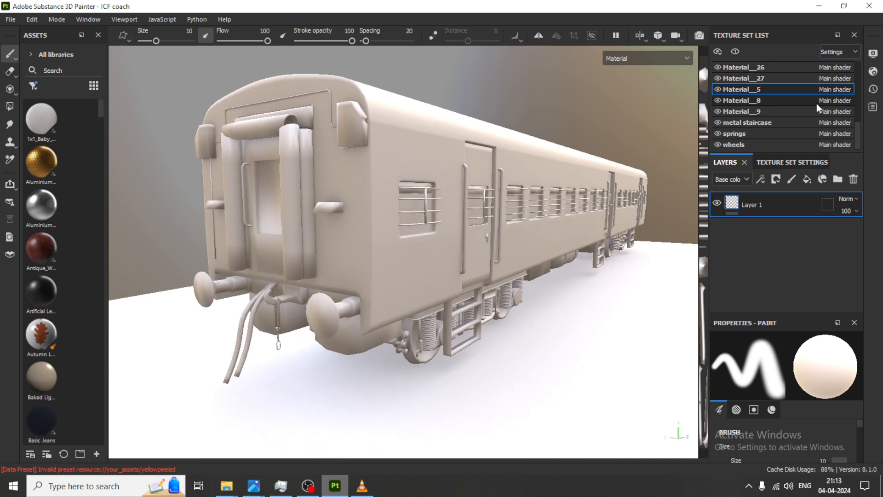
# Toggle the visibility of the bogie texture set off and back on
pyautogui.scroll(5, 766, 85)
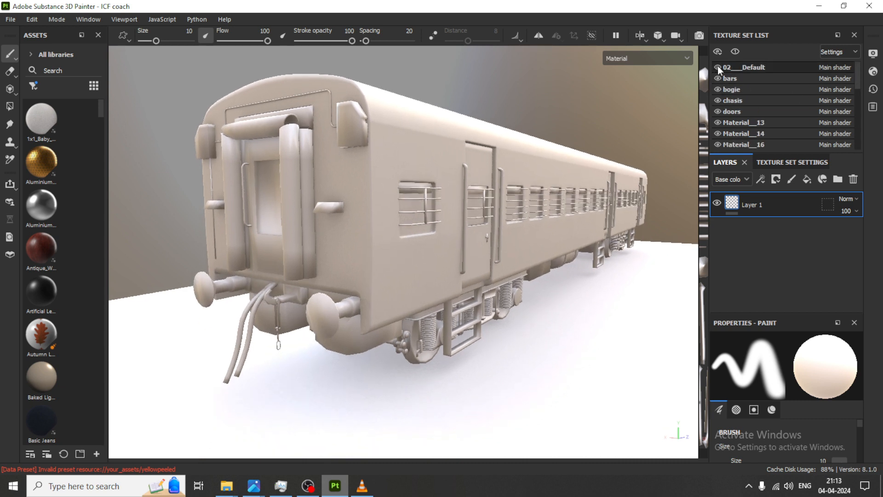
pyautogui.click(718, 90)
pyautogui.click(718, 90)
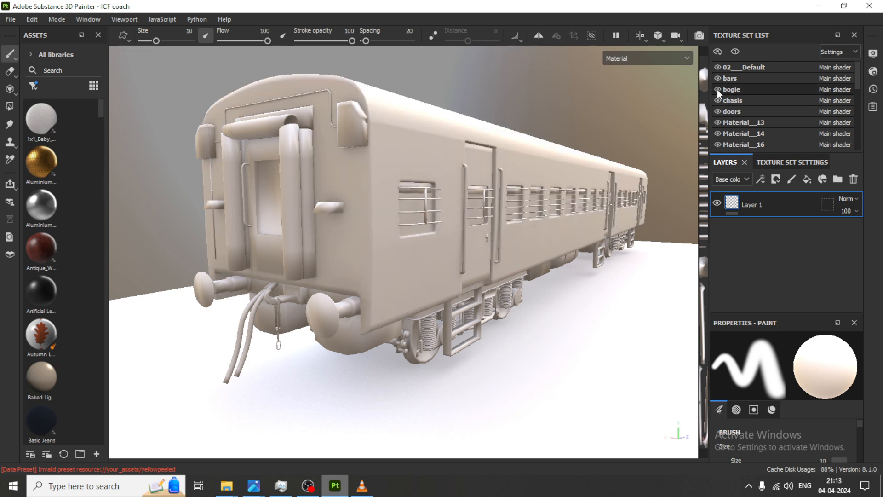
# Review the mesh map baking options for Material__5 with output size 2048, close them without baking, and look through its mesh maps
pyautogui.click(785, 161)
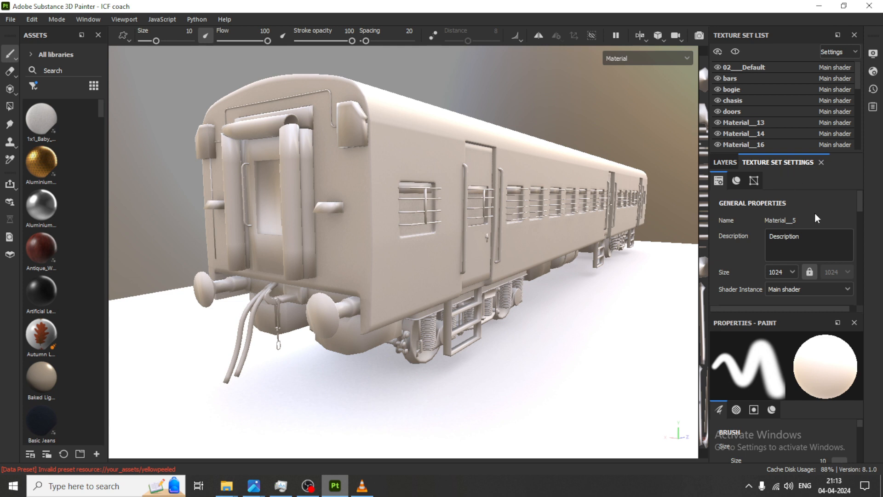
pyautogui.scroll(-10, 814, 214)
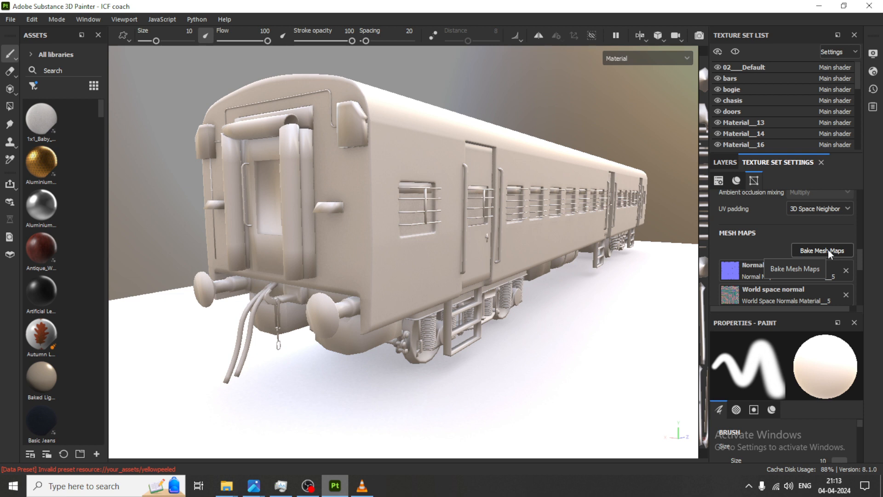
pyautogui.click(828, 250)
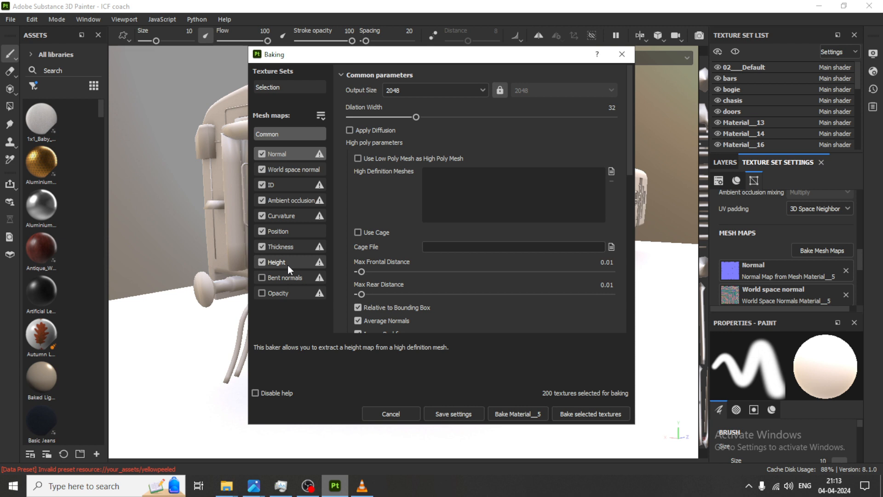
pyautogui.click(410, 90)
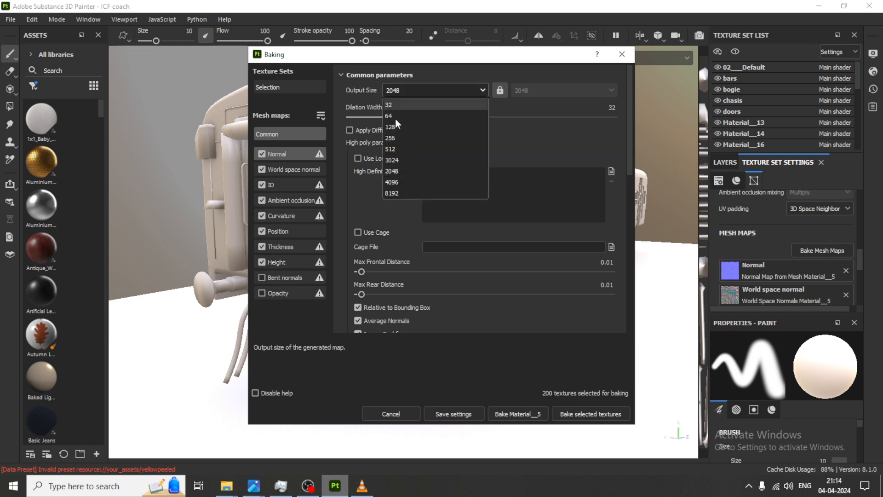
pyautogui.click(418, 171)
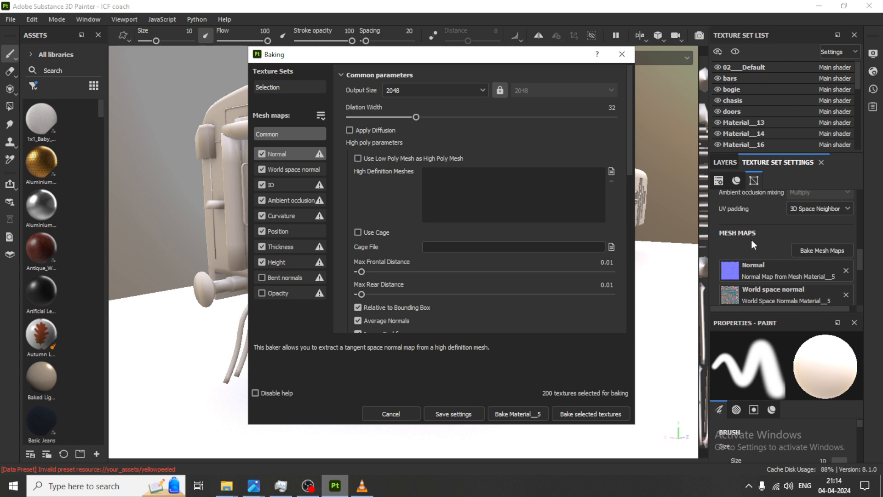
pyautogui.click(627, 60)
pyautogui.scroll(-3, 801, 252)
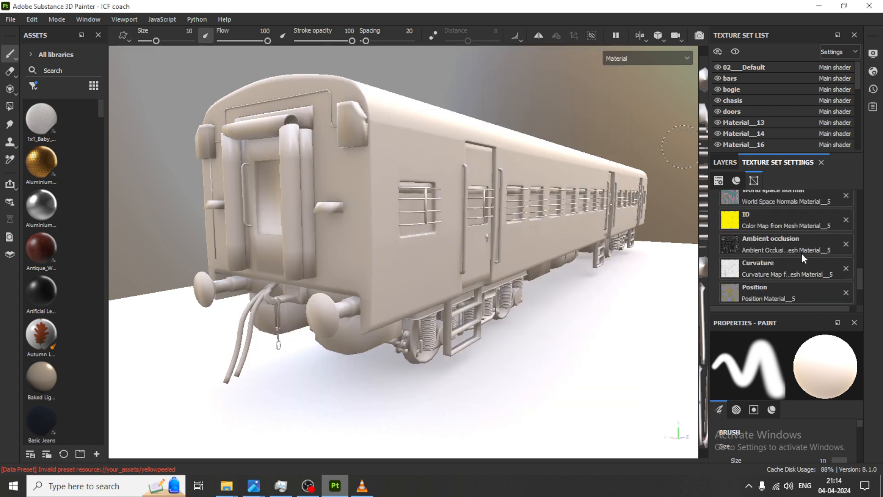
pyautogui.scroll(10, 792, 252)
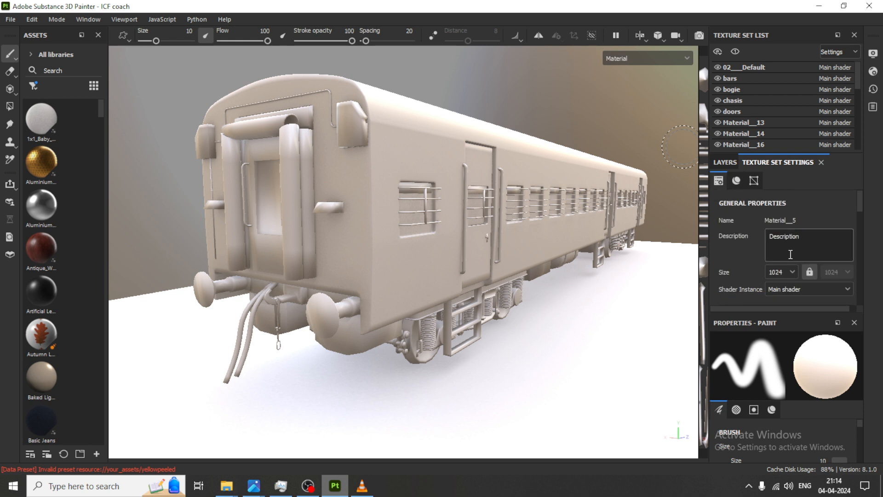
# Hide and show the bogie and chasis texture sets to identify which coach parts each one covers
pyautogui.keyDown('alt'); pyautogui.moveTo(561, 299); pyautogui.dragTo(538, 299); pyautogui.keyUp('alt')
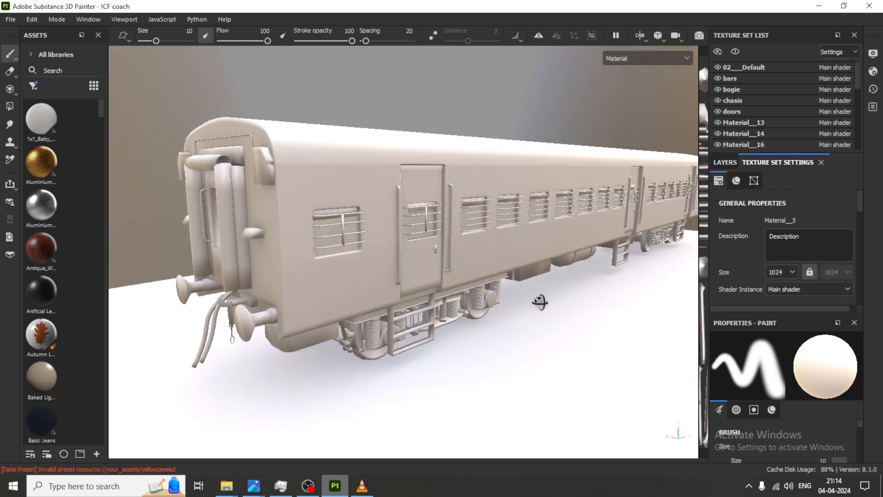
pyautogui.click(716, 89)
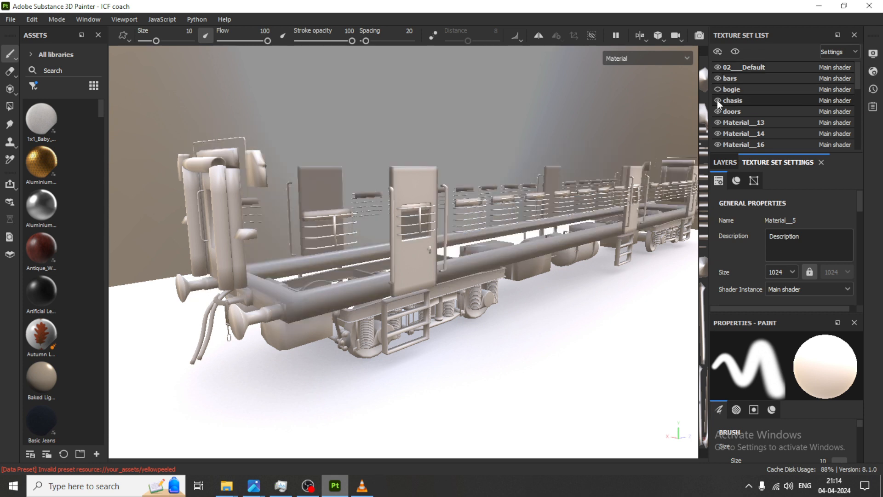
pyautogui.click(717, 100)
pyautogui.click(717, 100)
pyautogui.click(718, 89)
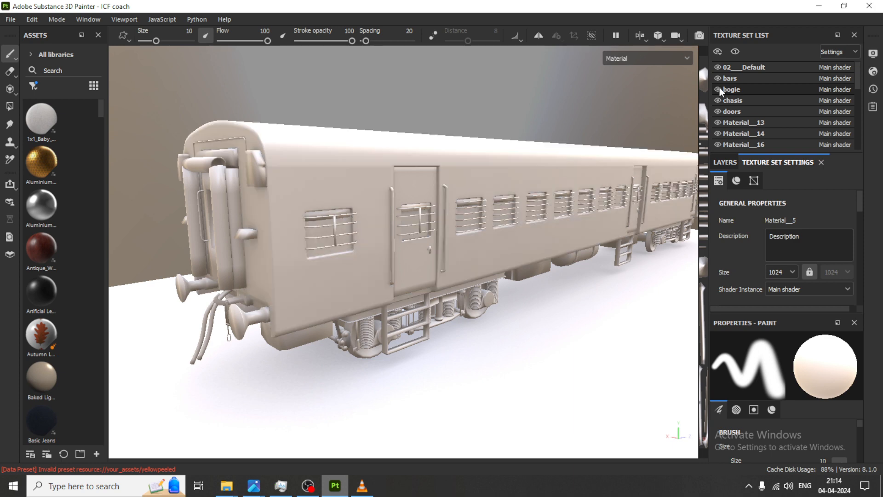
# Widen the asset library, filter it to smart materials, and search for "metal"
pyautogui.keyDown('alt'); pyautogui.moveTo(519, 205); pyautogui.dragTo(571, 146, button='middle'); pyautogui.keyUp('alt')
pyautogui.scroll(2, 405, 249)
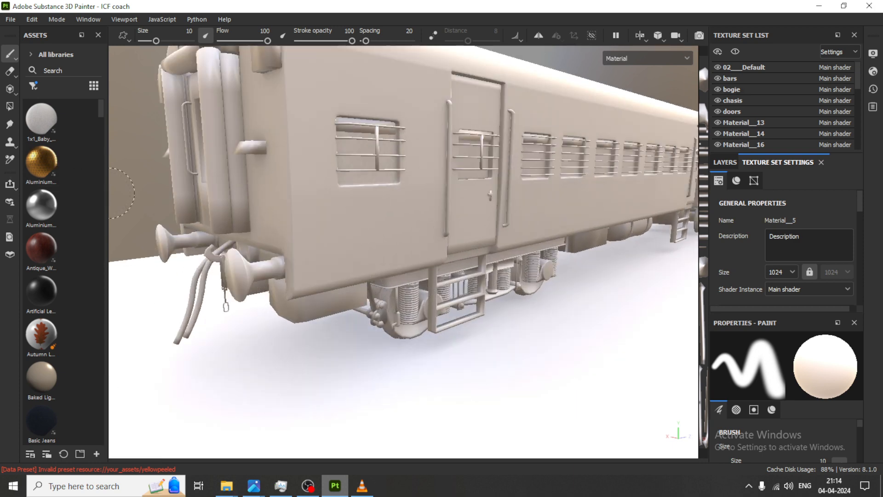
pyautogui.moveTo(107, 198); pyautogui.dragTo(216, 196)
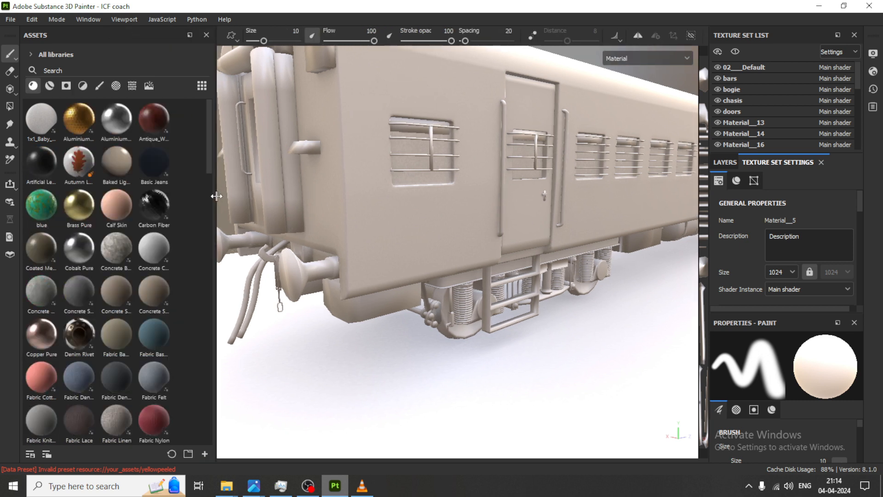
pyautogui.click(67, 71)
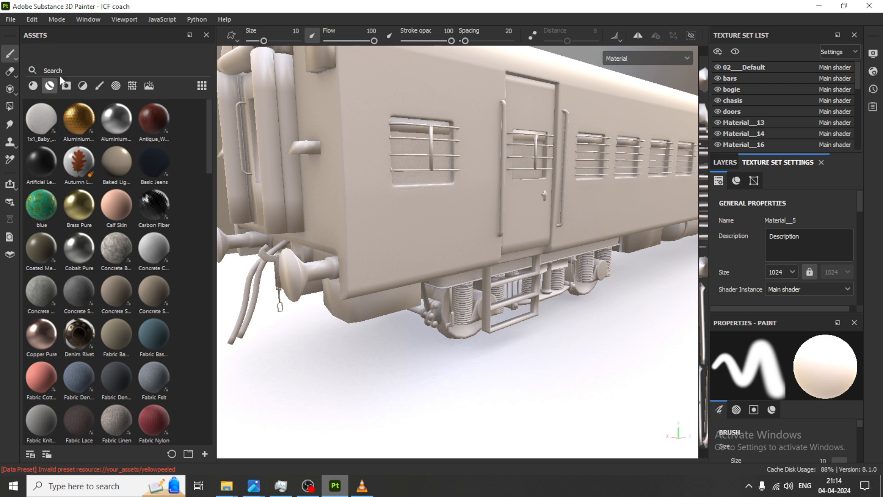
pyautogui.click(50, 86)
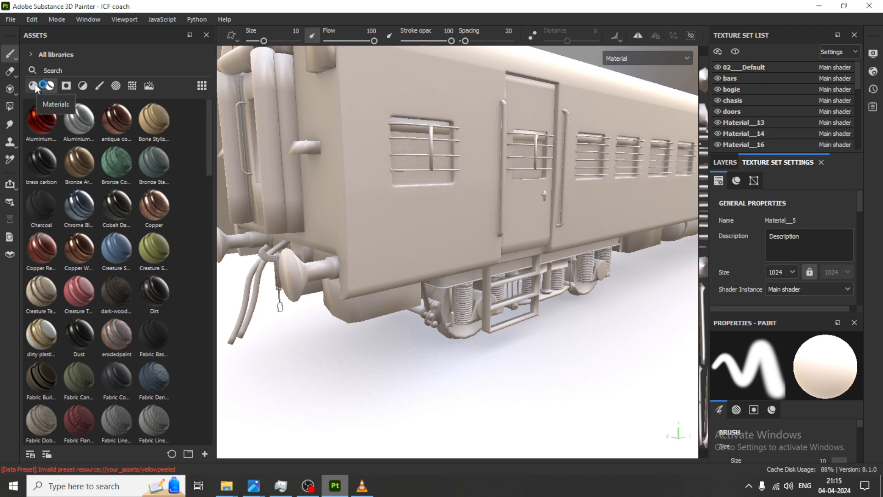
pyautogui.click(79, 71)
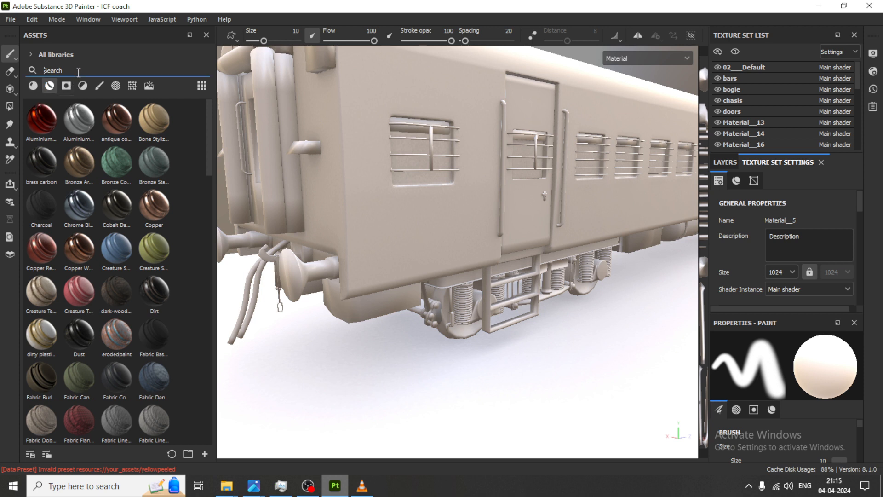
pyautogui.write('metal')
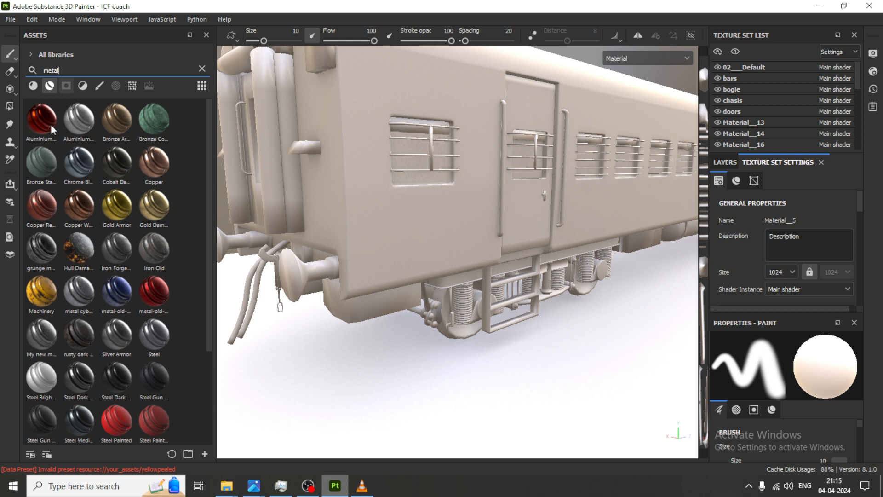
# Apply the rusty dark metal smart material to the chasis beneath the coach body
pyautogui.scroll(-3, 131, 331)
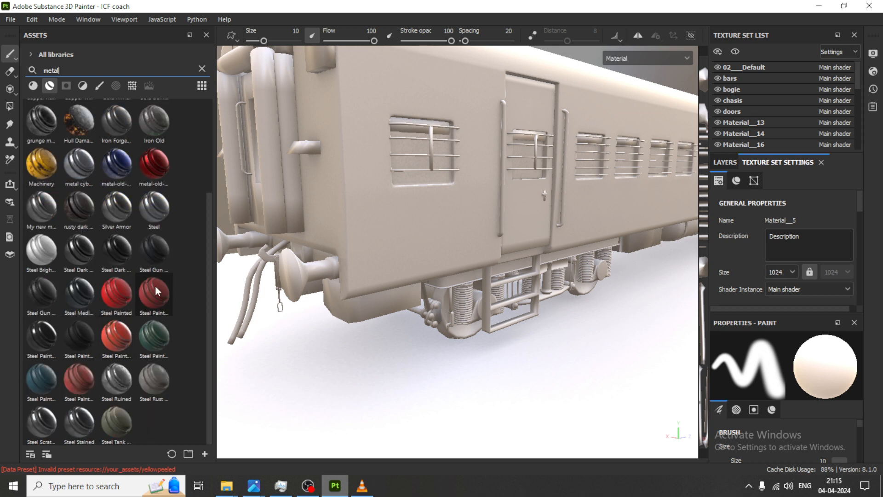
pyautogui.click(82, 212)
pyautogui.moveTo(424, 289); pyautogui.dragTo(460, 277)
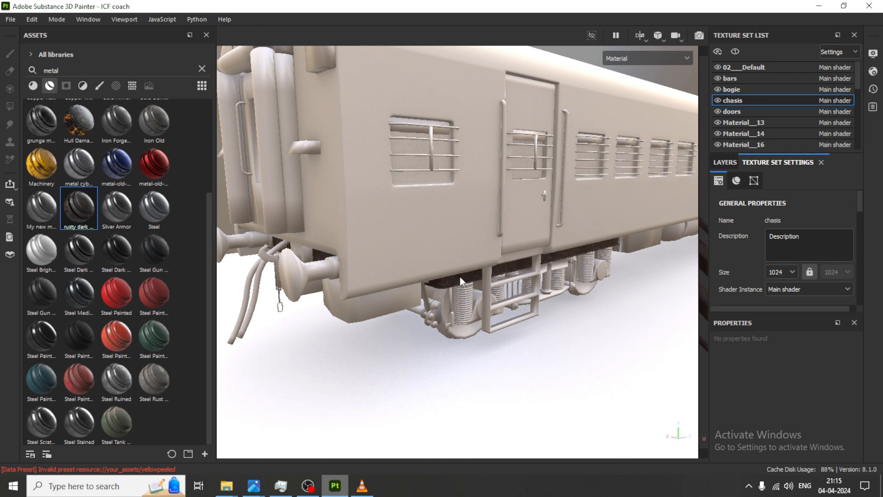
# Expand the chasis's rusty dark metal layer folder and look through the layers inside it
pyautogui.scroll(5, 480, 278)
pyautogui.keyDown('alt'); pyautogui.moveTo(545, 297); pyautogui.dragTo(529, 299, button='middle'); pyautogui.keyUp('alt')
pyautogui.scroll(-2, 528, 300)
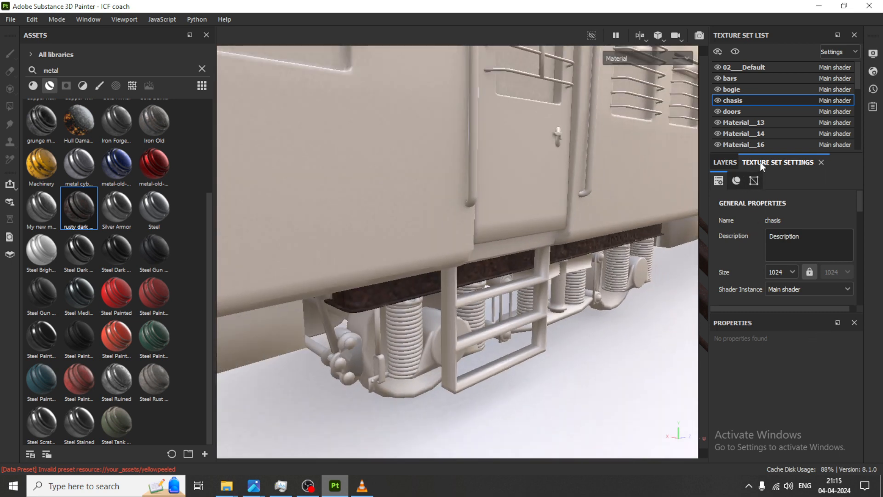
pyautogui.click(725, 162)
pyautogui.click(728, 204)
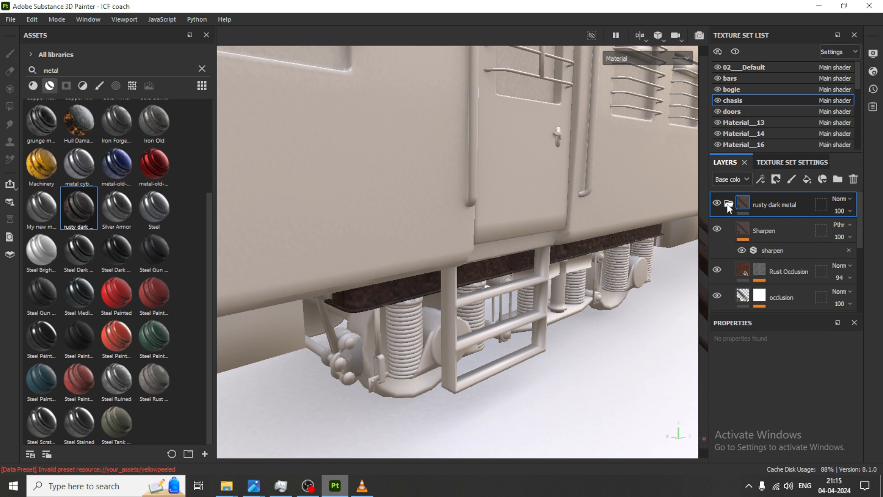
pyautogui.click(764, 230)
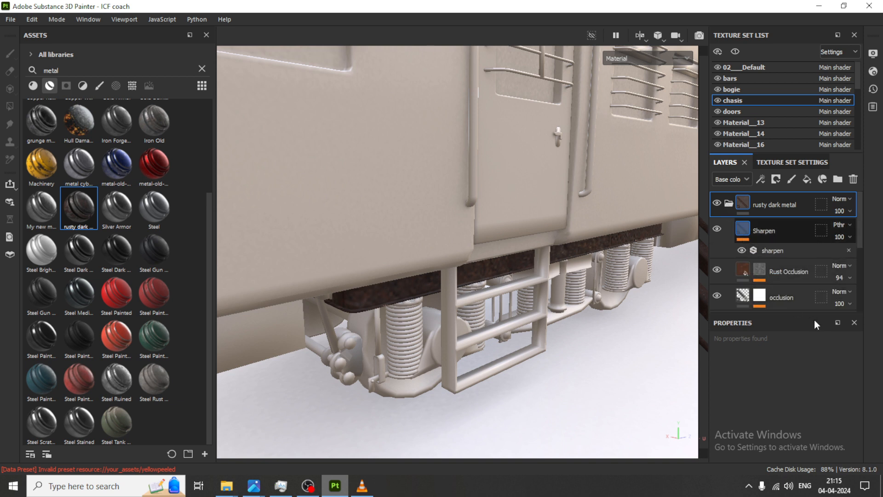
pyautogui.scroll(-2, 805, 420)
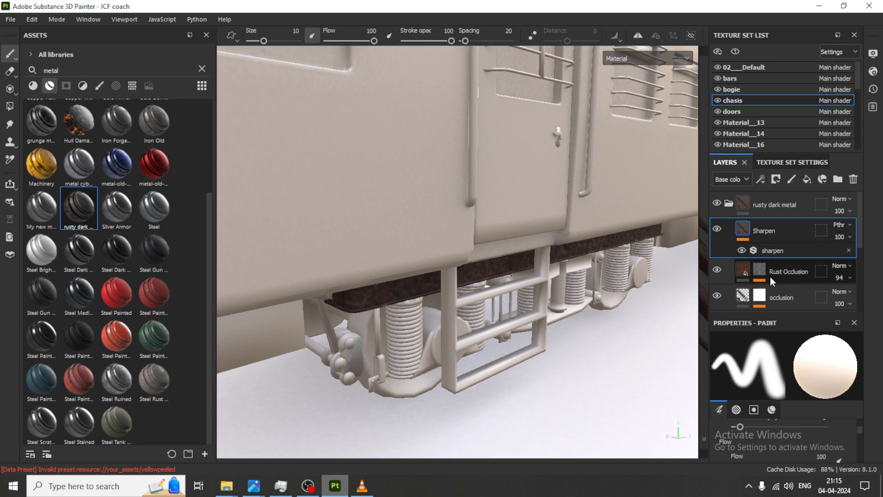
pyautogui.scroll(-1, 776, 265)
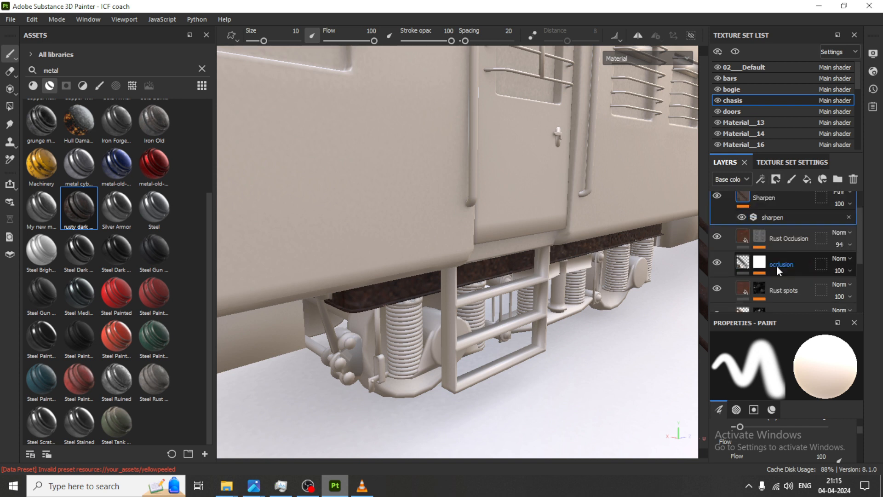
# Set the UV tiling of the Rust spots fill layer to 12.58 and check the result on the chassis beam
pyautogui.click(744, 288)
pyautogui.click(753, 282)
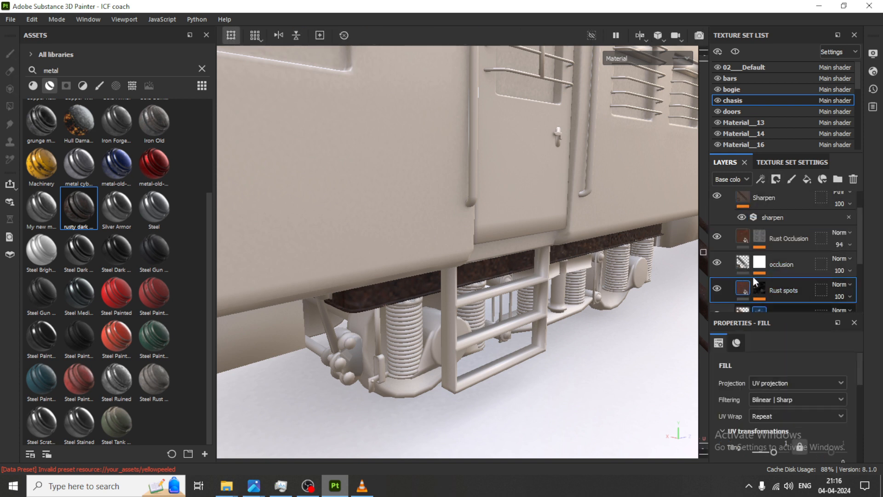
pyautogui.scroll(-2, 770, 449)
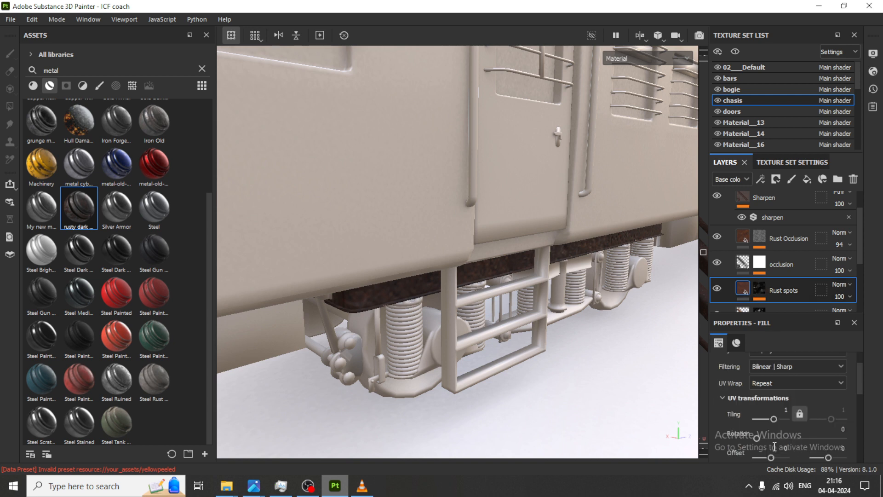
pyautogui.moveTo(774, 420); pyautogui.dragTo(778, 423)
pyautogui.scroll(-2, 442, 341)
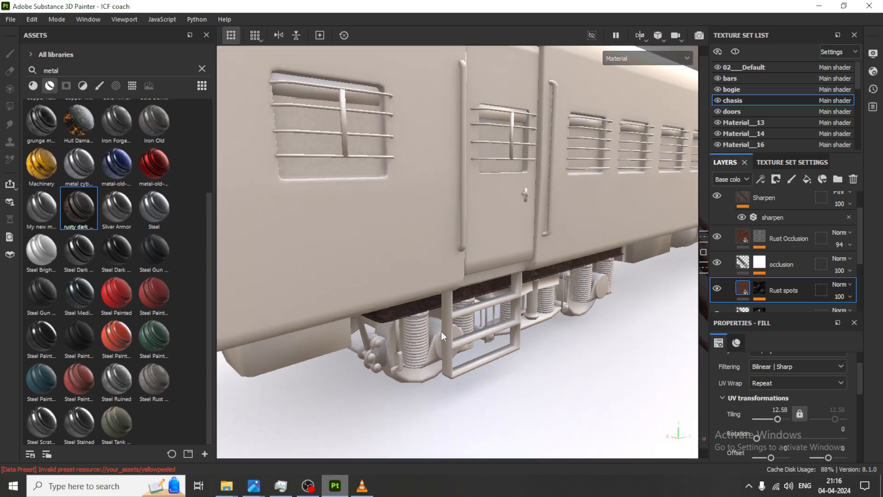
pyautogui.scroll(3, 488, 305)
pyautogui.scroll(2, 396, 293)
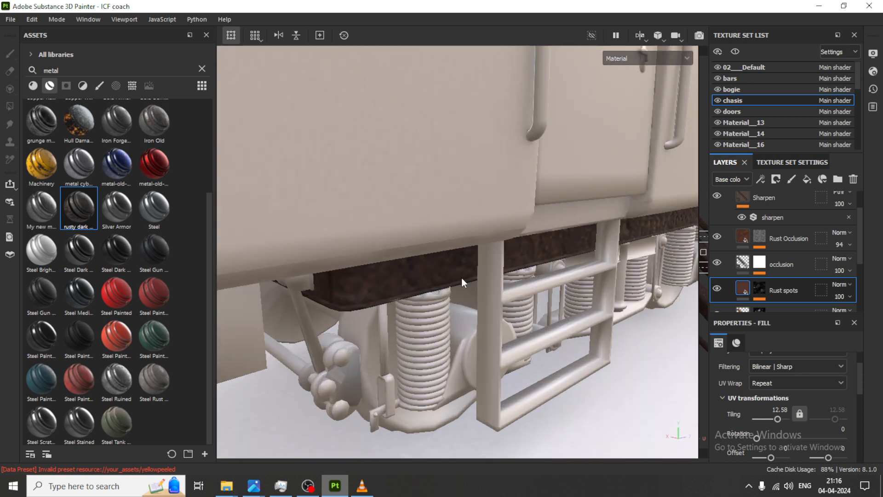
# Try the Steel Gun Painted smart material on the chasis above rusty dark metal, and collapse the rusty dark metal folder
pyautogui.click(780, 162)
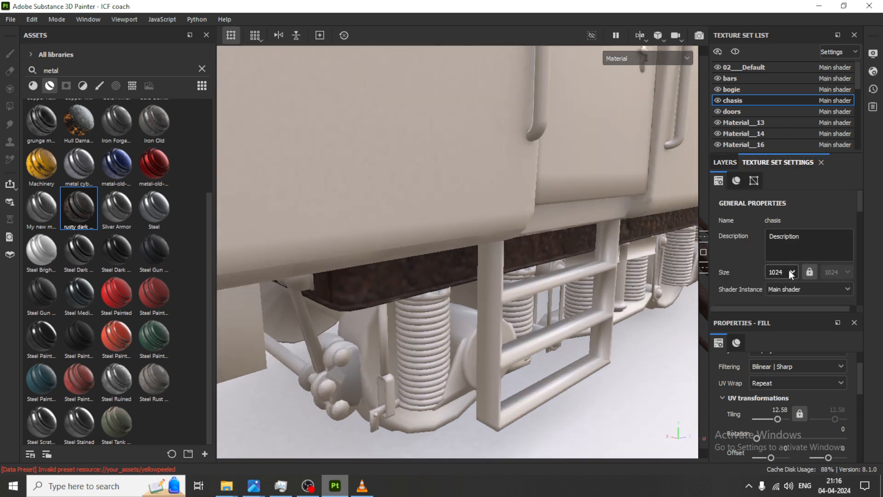
pyautogui.scroll(-4, 552, 248)
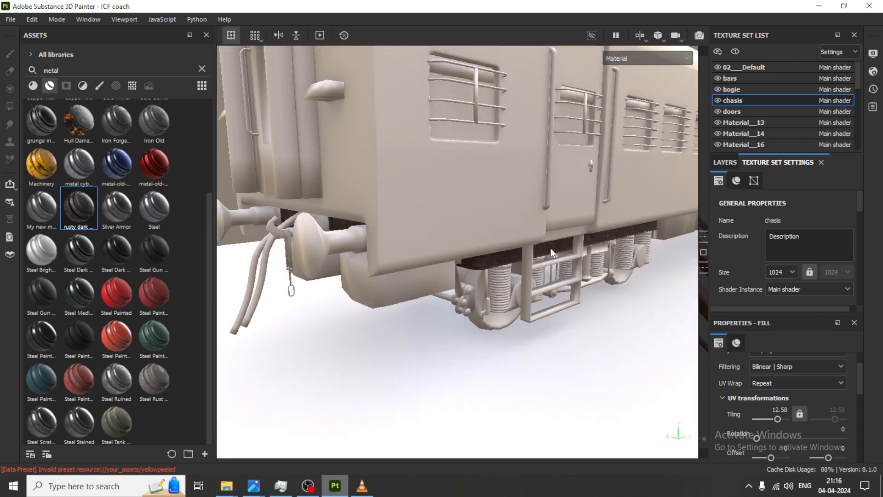
pyautogui.moveTo(552, 251); pyautogui.dragTo(562, 218, button='middle')
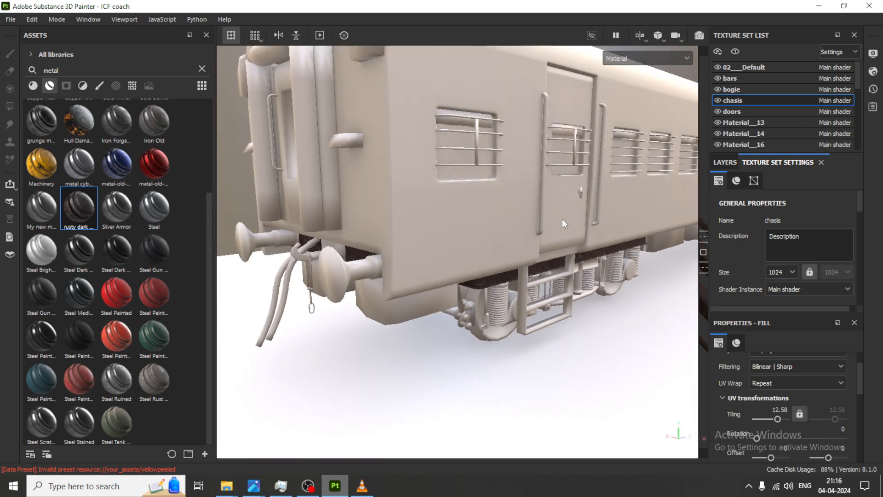
pyautogui.scroll(5, 564, 239)
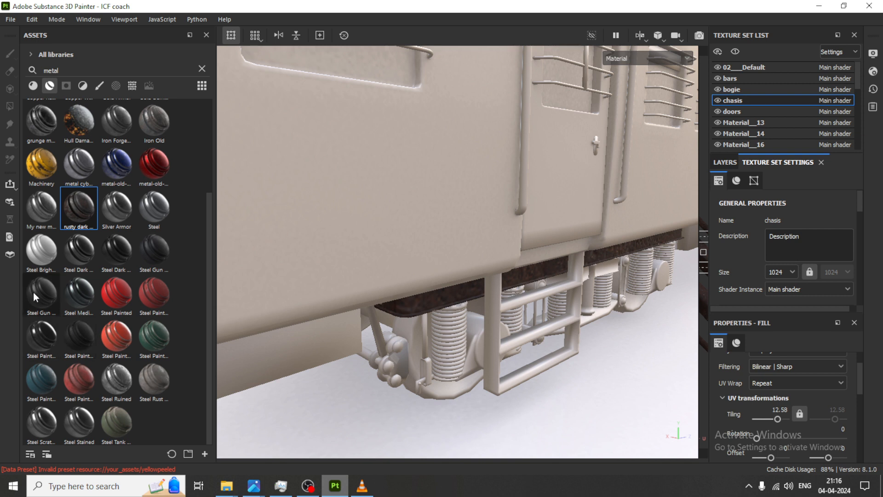
pyautogui.moveTo(33, 291); pyautogui.dragTo(447, 295)
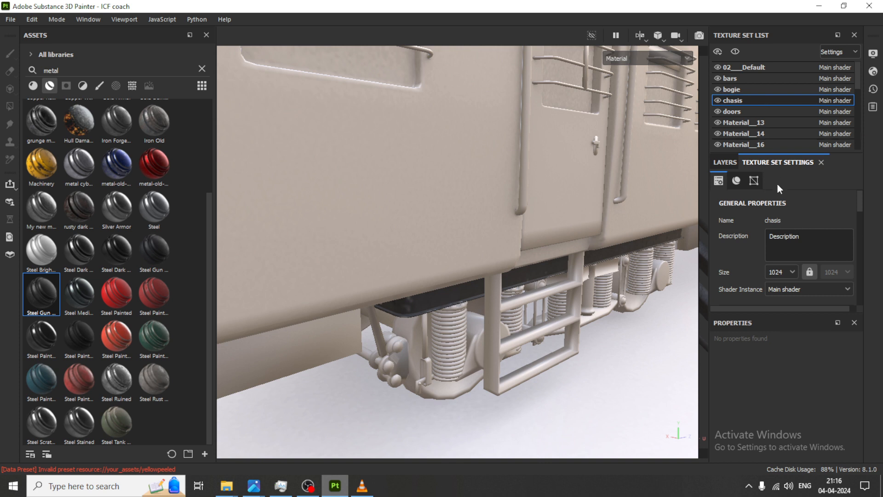
pyautogui.click(732, 166)
pyautogui.scroll(1, 789, 230)
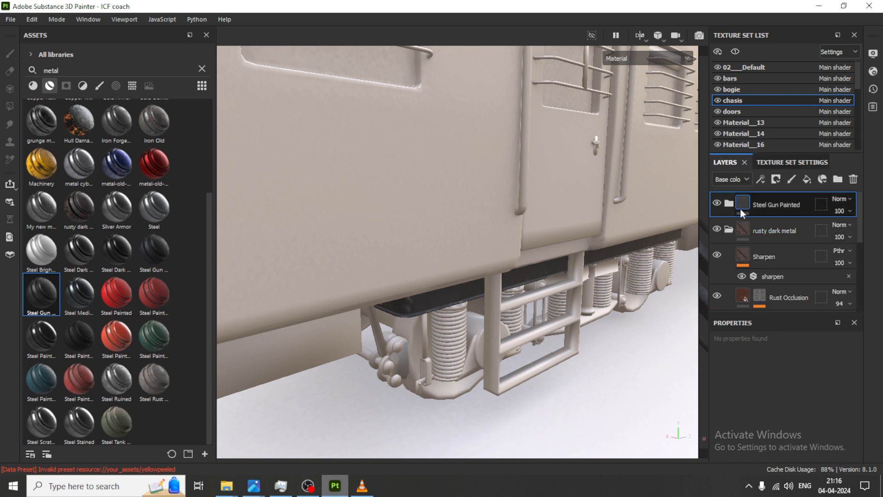
pyautogui.click(728, 228)
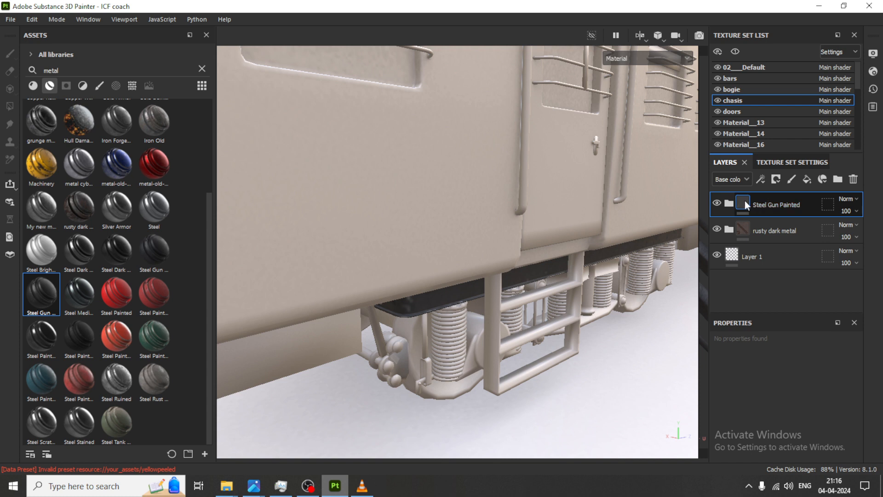
# Add a black mask with a Metal Edge Wear generator to the Steel Gun Painted layer
pyautogui.click(776, 179)
pyautogui.click(802, 207)
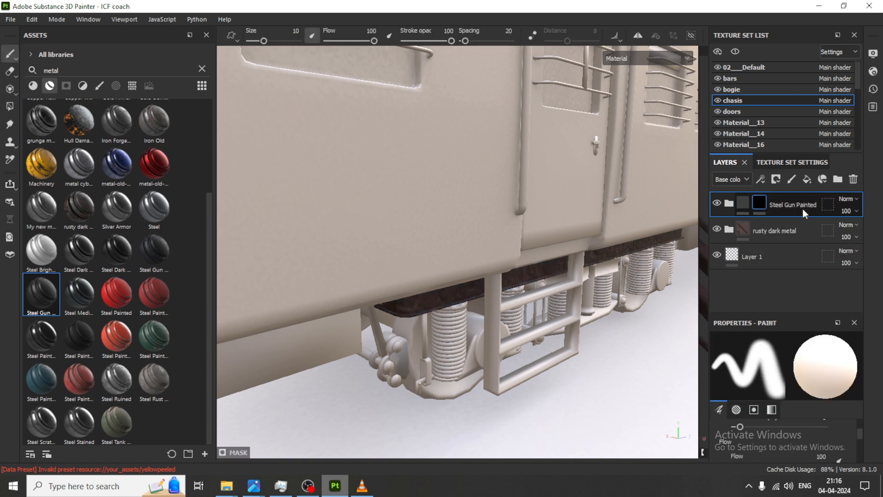
pyautogui.rightClick(762, 215)
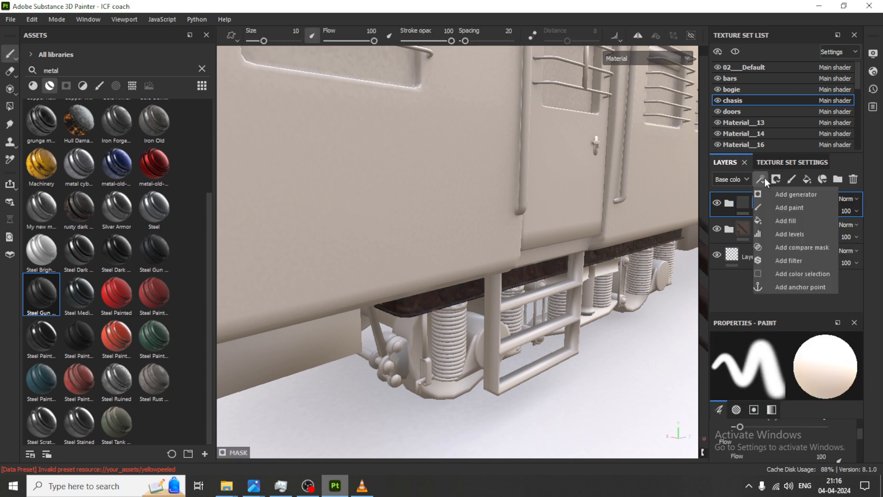
pyautogui.click(793, 195)
pyautogui.click(793, 369)
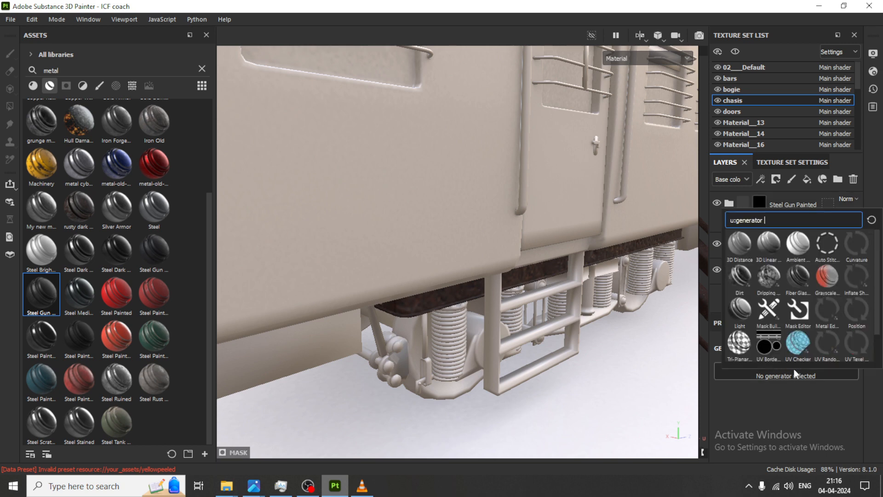
pyautogui.click(829, 307)
# Try stronger edge wear on the Steel Gun Painted mask, ending with a Wear Level of 0.88
pyautogui.keyDown('alt'); pyautogui.moveTo(441, 350); pyautogui.dragTo(459, 273); pyautogui.keyUp('alt')
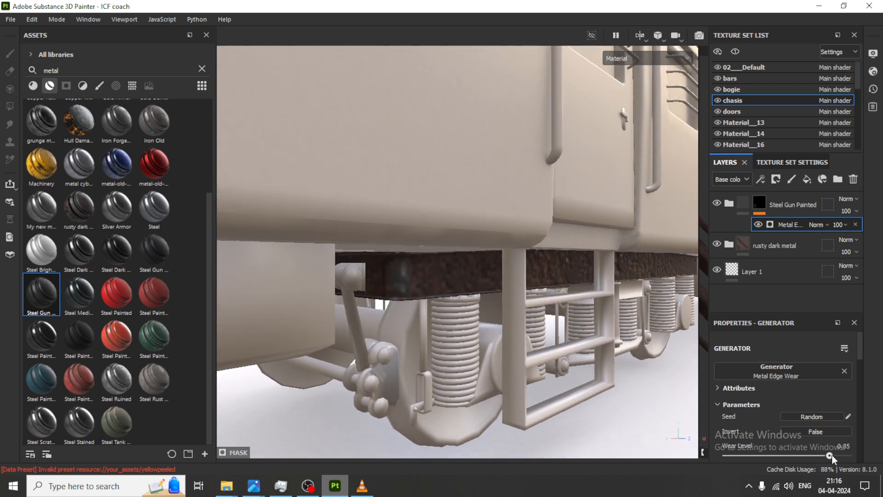
pyautogui.moveTo(831, 454); pyautogui.dragTo(836, 453)
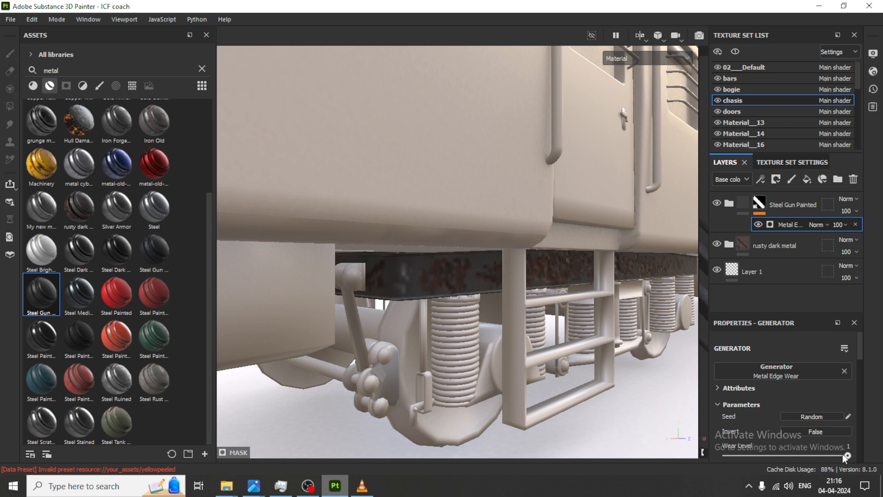
pyautogui.moveTo(834, 455); pyautogui.dragTo(833, 456)
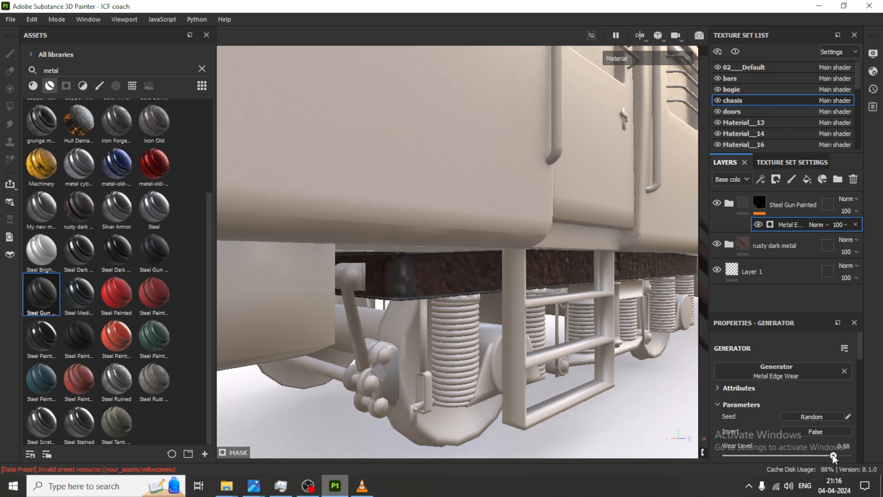
# Delete the Steel Gun Painted layer and apply the Steel Gun Matte smart material to the chasis instead
pyautogui.click(791, 204)
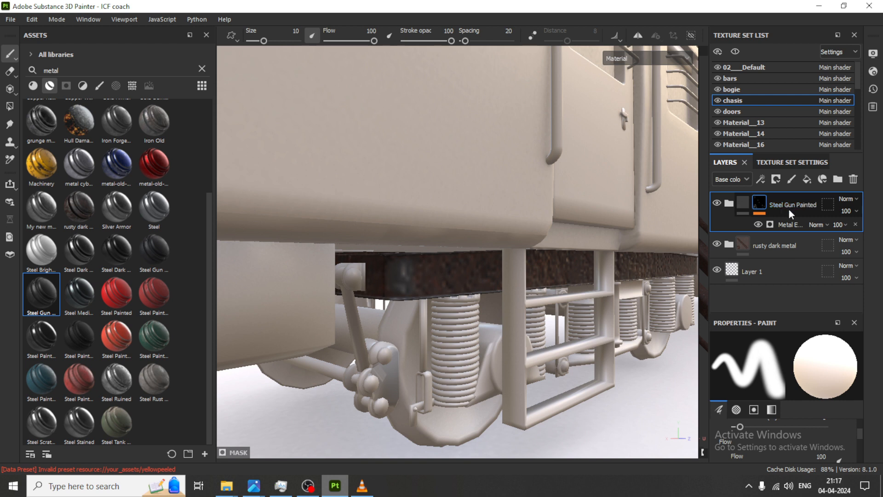
pyautogui.press('Delete')
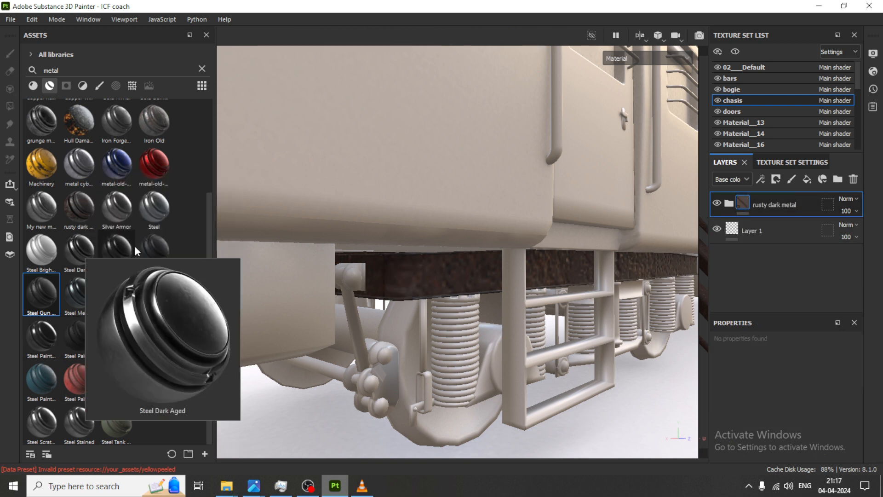
pyautogui.moveTo(153, 245)
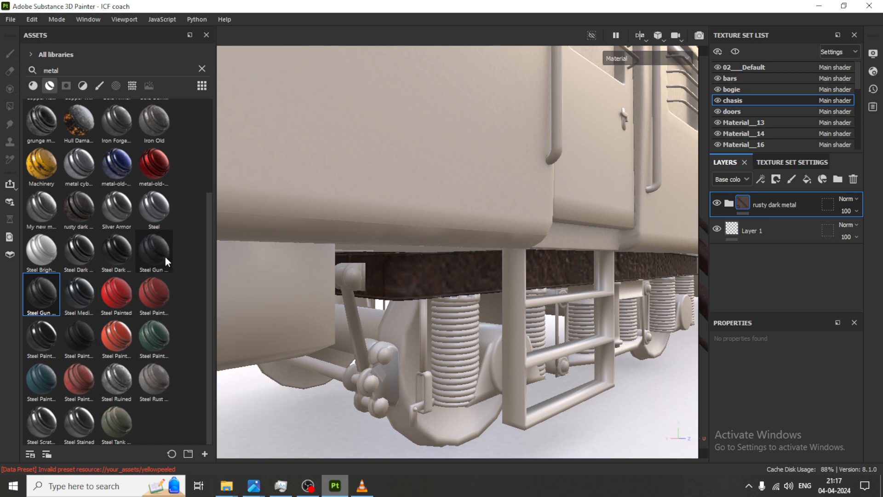
pyautogui.moveTo(165, 257)
pyautogui.mouseDown()
pyautogui.moveTo(451, 299)
pyautogui.moveTo(450, 270)
pyautogui.mouseUp()
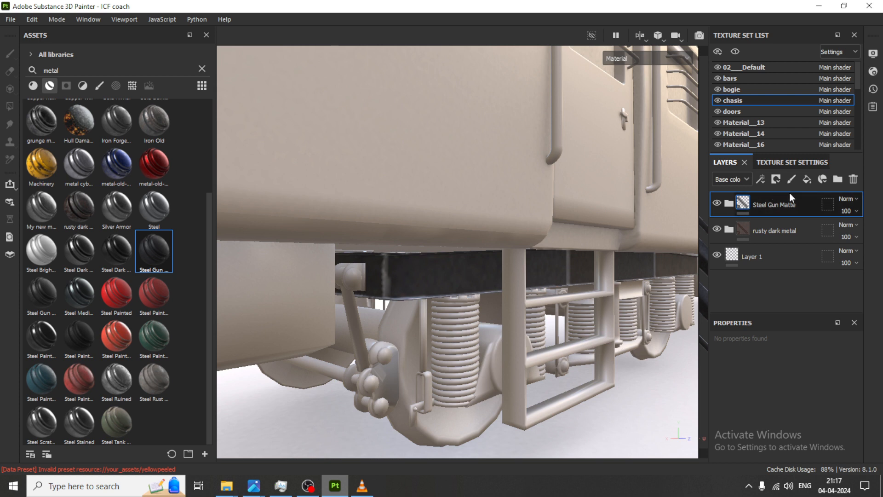
# Add a black mask with a Metal Edge Wear generator to the Steel Gun Matte layer
pyautogui.click(776, 179)
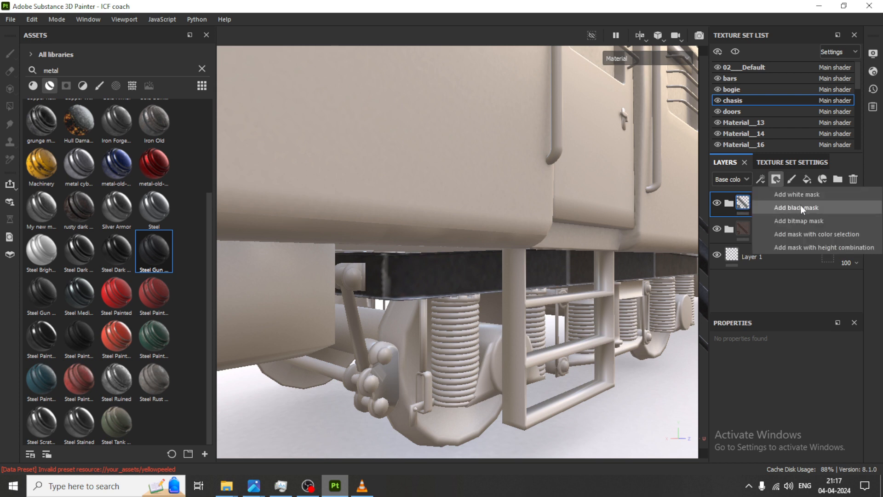
pyautogui.click(800, 205)
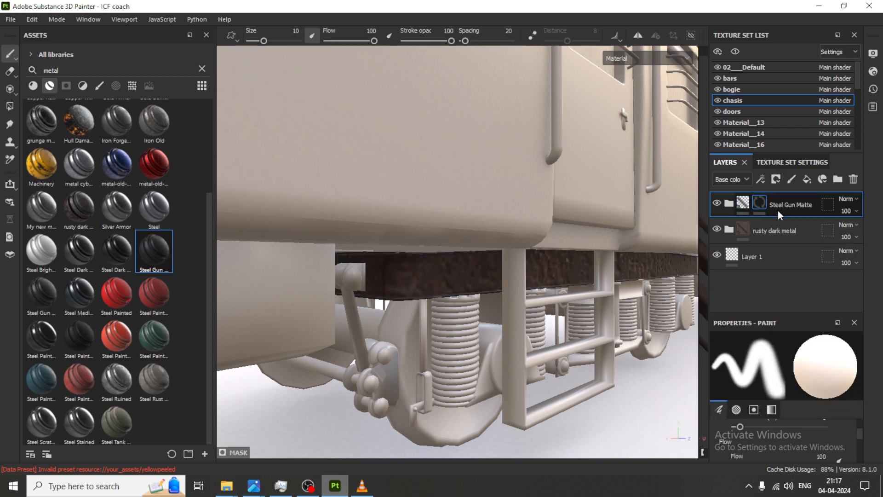
pyautogui.click(761, 180)
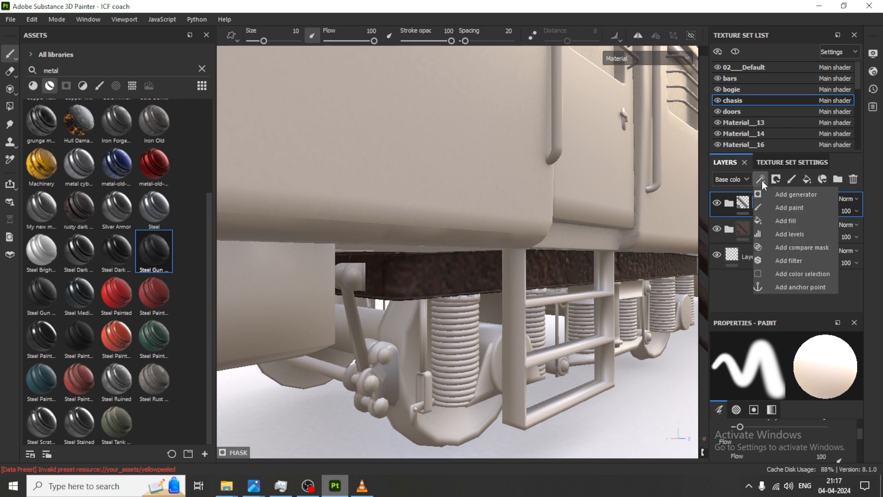
pyautogui.click(799, 193)
pyautogui.click(800, 377)
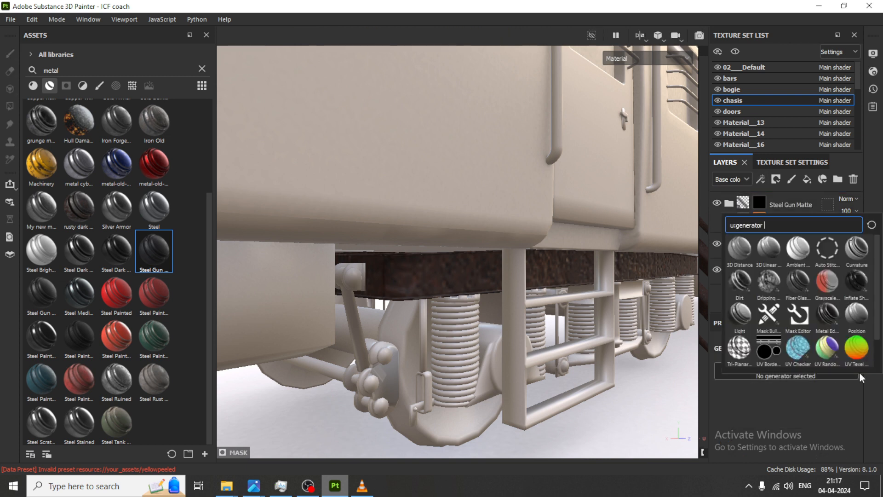
pyautogui.click(829, 314)
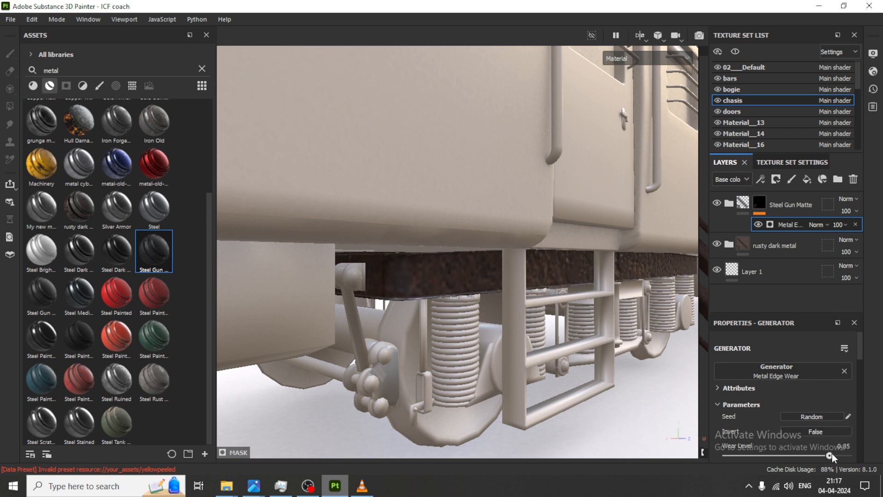
# Set the Wear Level of Steel Gun Matte's Metal Edge Wear generator to 0.73 and check the chassis beam
pyautogui.moveTo(831, 453); pyautogui.dragTo(815, 456)
pyautogui.keyDown('alt'); pyautogui.moveTo(459, 322); pyautogui.dragTo(495, 295); pyautogui.keyUp('alt')
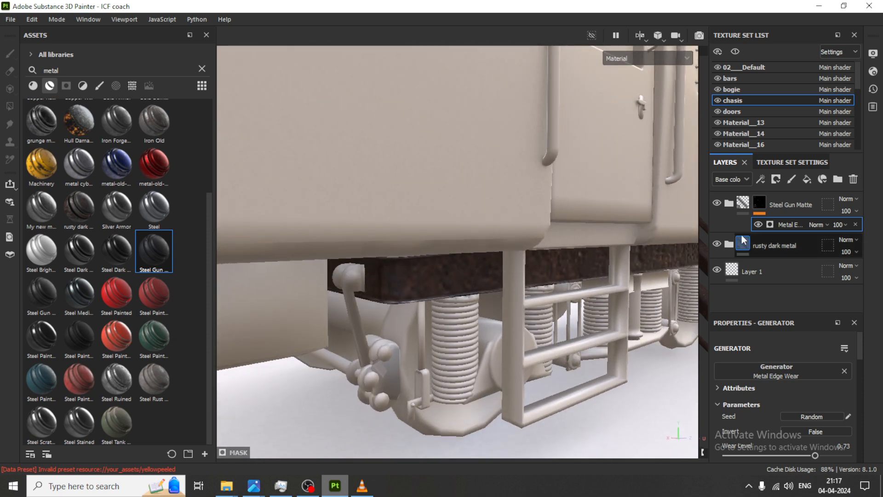
pyautogui.click(729, 204)
pyautogui.click(728, 205)
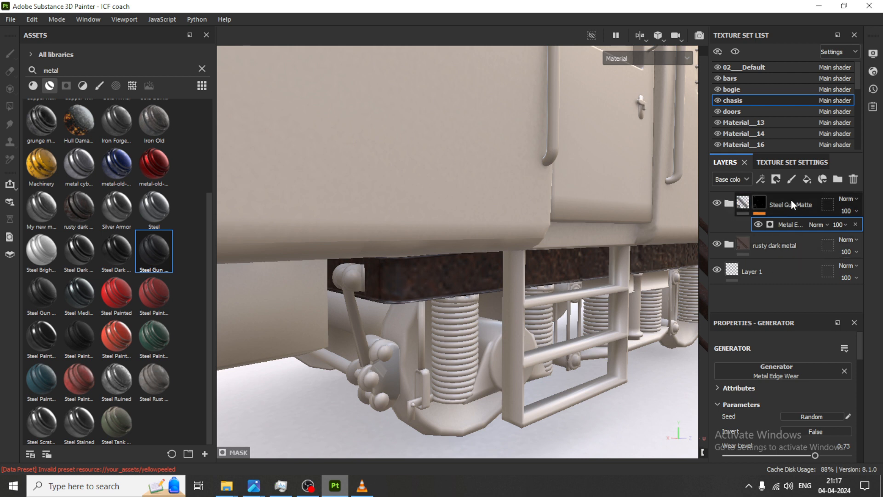
# Group the Steel Gun Matte and rusty dark metal layers into one folder
pyautogui.keyDown('shift'); pyautogui.click(799, 241); pyautogui.keyUp('shift')
pyautogui.rightClick(798, 242)
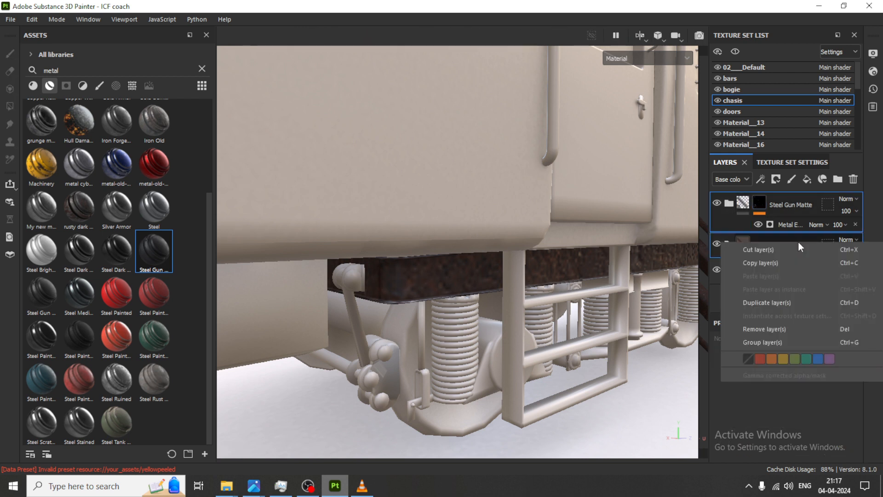
pyautogui.click(788, 343)
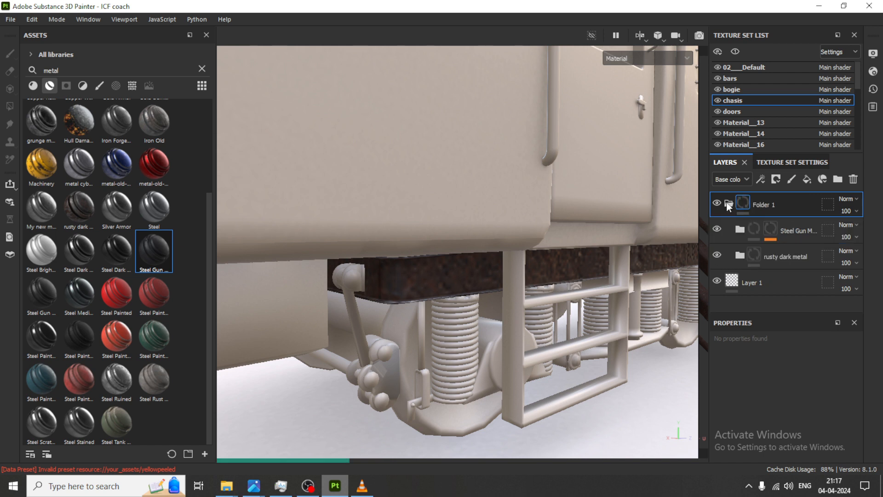
# Instantiate Folder 1 from the chasis texture set onto the metal staircase texture set only
pyautogui.click(728, 203)
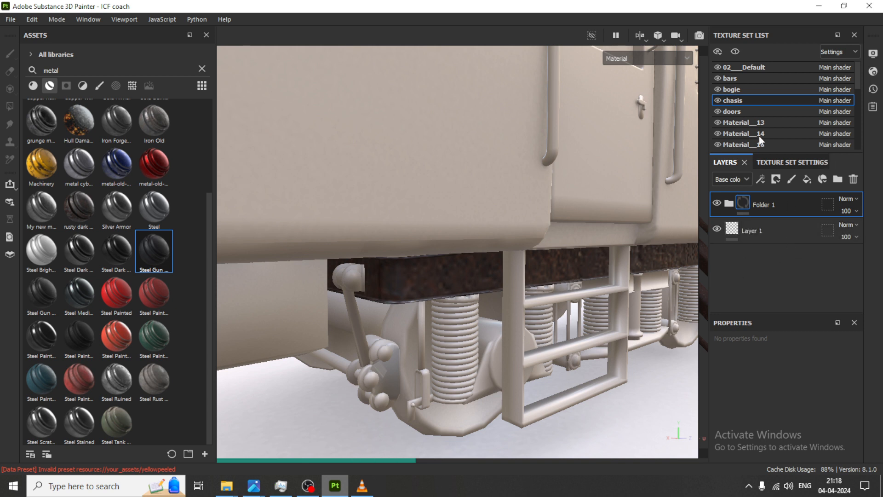
pyautogui.scroll(-4, 759, 136)
pyautogui.scroll(-3, 760, 136)
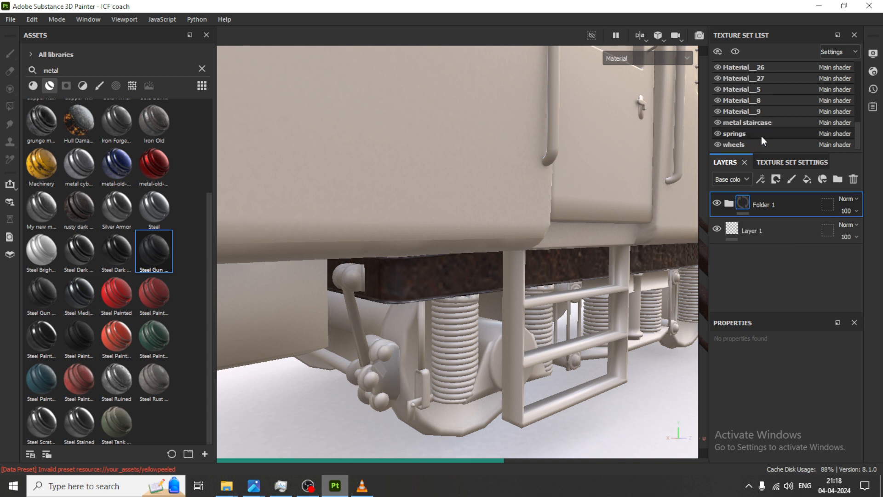
pyautogui.rightClick(790, 205)
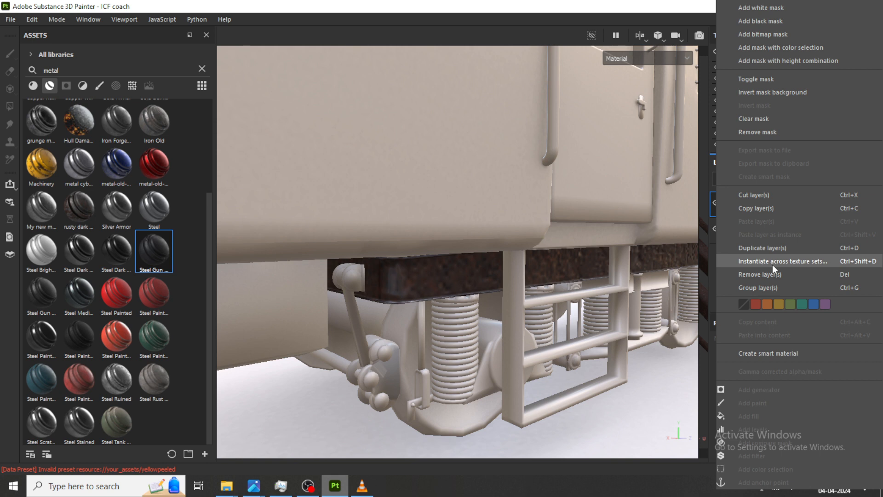
pyautogui.click(802, 261)
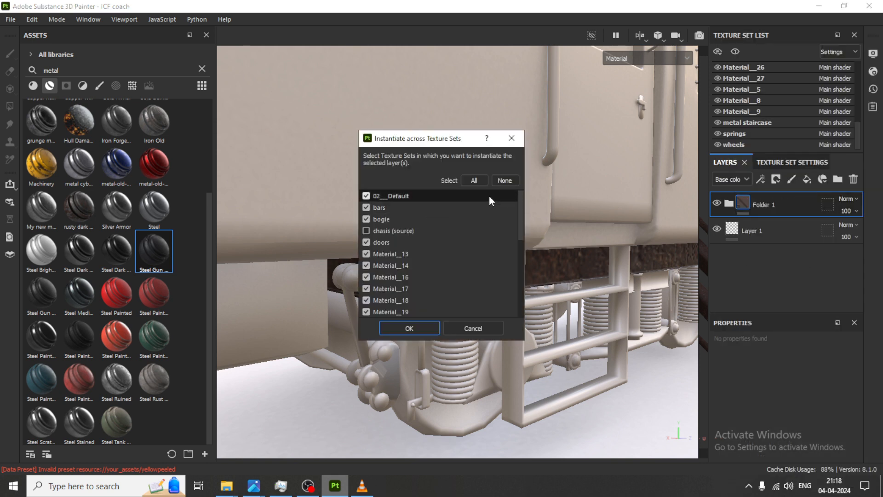
pyautogui.click(504, 181)
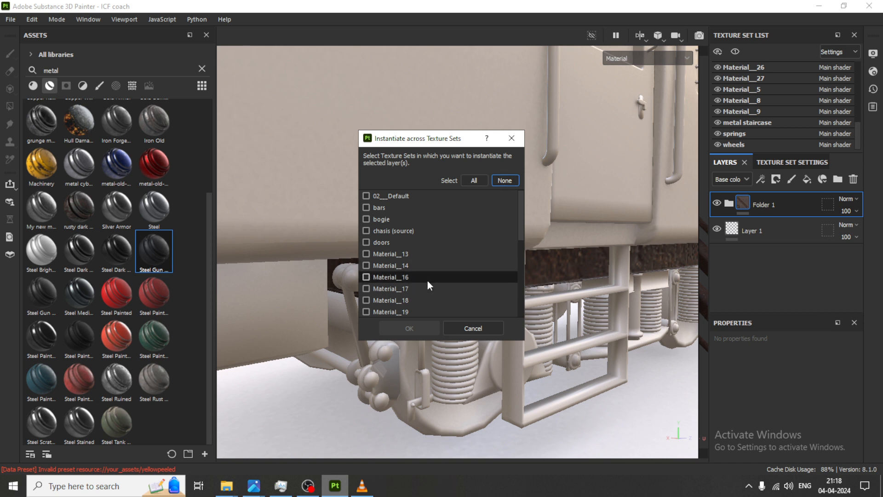
pyautogui.scroll(-3, 432, 281)
pyautogui.scroll(-2, 433, 281)
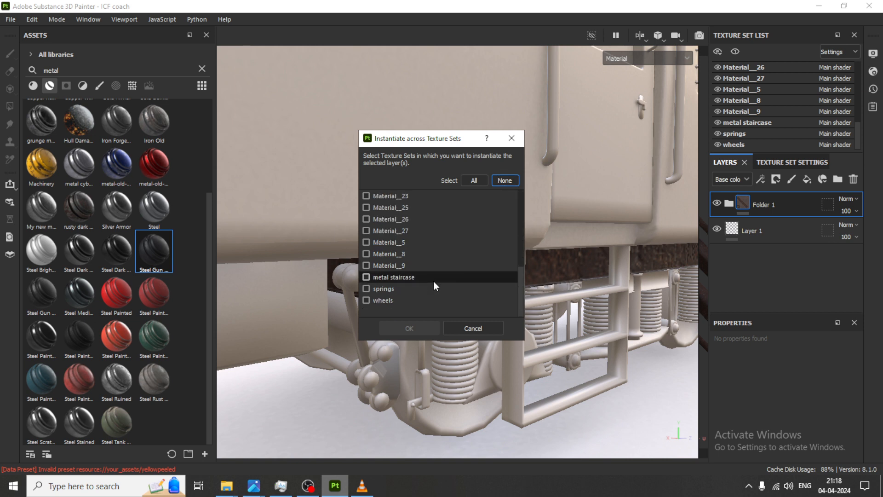
pyautogui.click(395, 279)
pyautogui.click(426, 330)
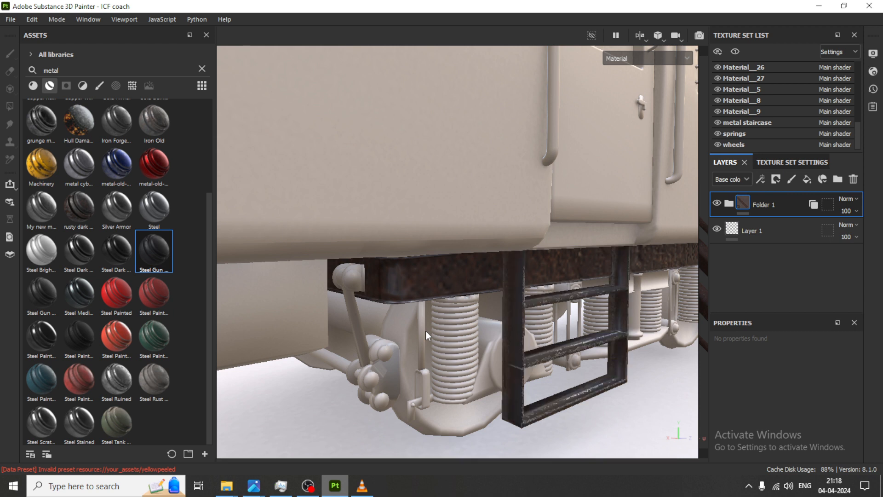
# Inspect the metal staircase and chassis materials up close and across the whole coach end
pyautogui.keyDown('alt'); pyautogui.moveTo(627, 396); pyautogui.dragTo(548, 350); pyautogui.keyUp('alt')
pyautogui.scroll(3, 546, 346)
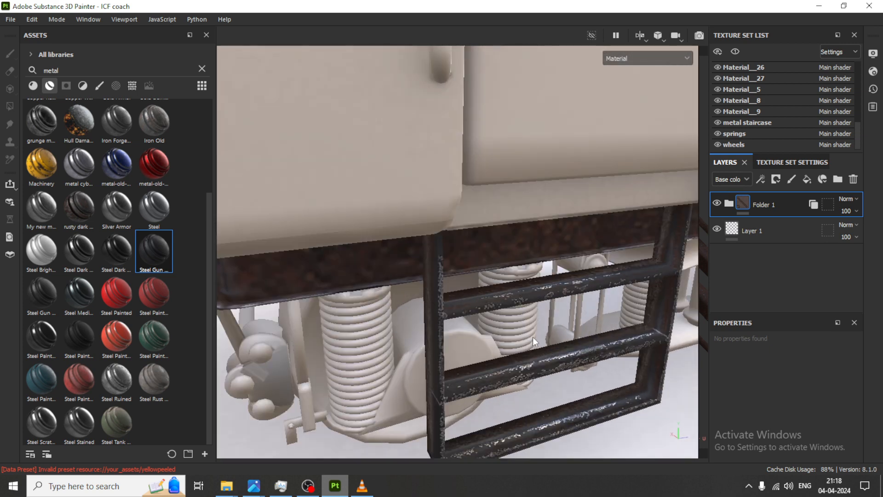
pyautogui.scroll(-8, 533, 337)
pyautogui.keyDown('alt'); pyautogui.moveTo(587, 284); pyautogui.dragTo(262, 299, button='middle'); pyautogui.keyUp('alt')
pyautogui.scroll(-4, 614, 301)
pyautogui.keyDown('alt'); pyautogui.moveTo(587, 295); pyautogui.dragTo(357, 311, button='middle'); pyautogui.keyUp('alt')
pyautogui.keyDown('alt'); pyautogui.moveTo(469, 305); pyautogui.dragTo(837, 264, button='middle'); pyautogui.keyUp('alt')
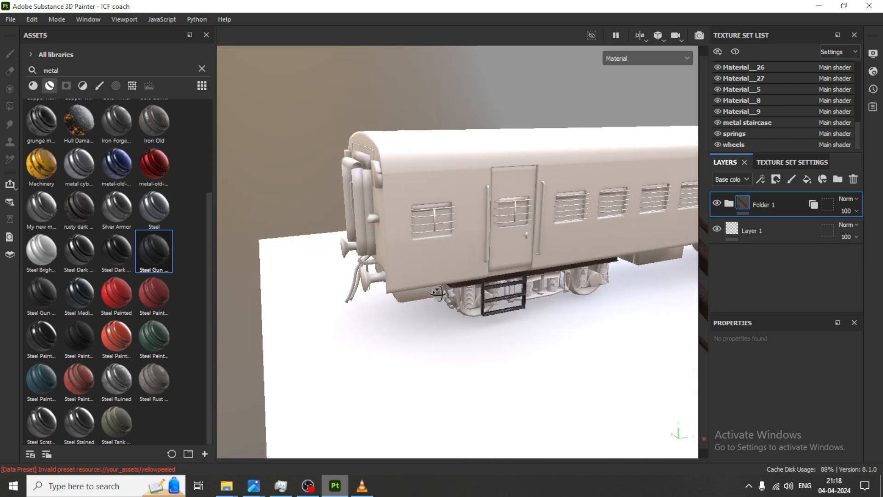
pyautogui.keyDown('alt'); pyautogui.moveTo(437, 292); pyautogui.dragTo(448, 275); pyautogui.keyUp('alt')
pyautogui.scroll(6, 449, 275)
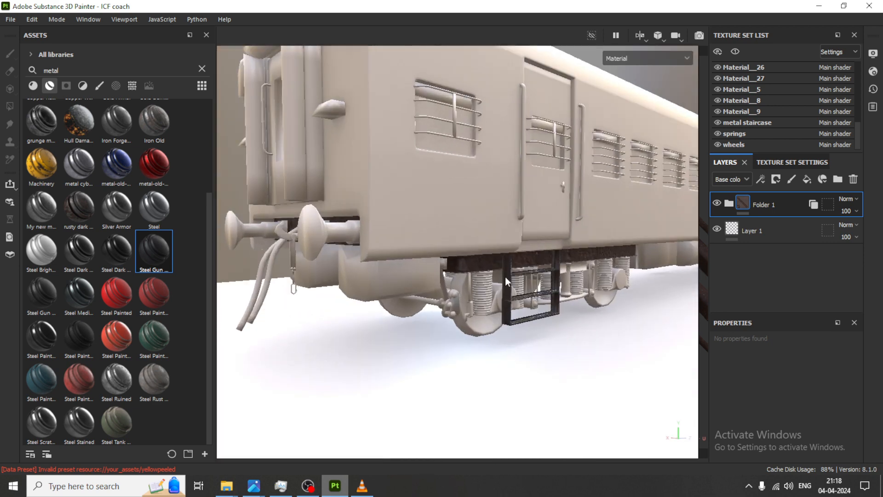
pyautogui.scroll(5, 505, 277)
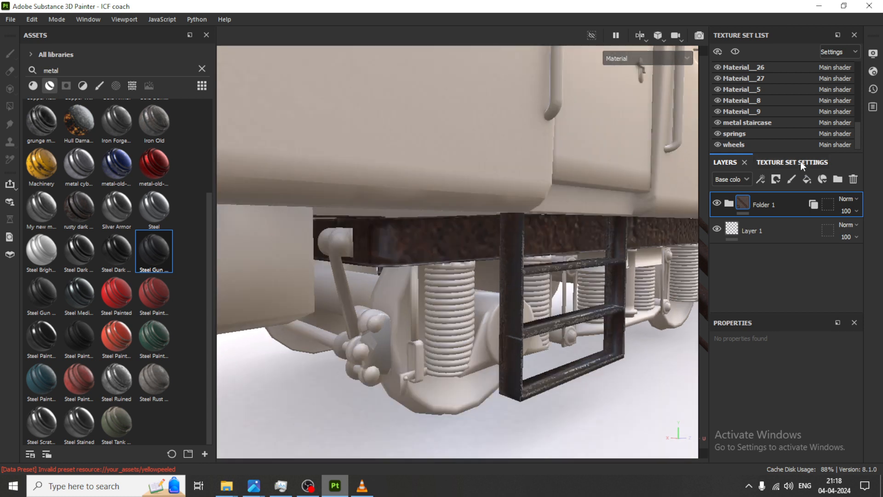
# Identify the brake linkage's texture set by toggling visibility, and rename Material__19 to brake pedal
pyautogui.scroll(5, 763, 102)
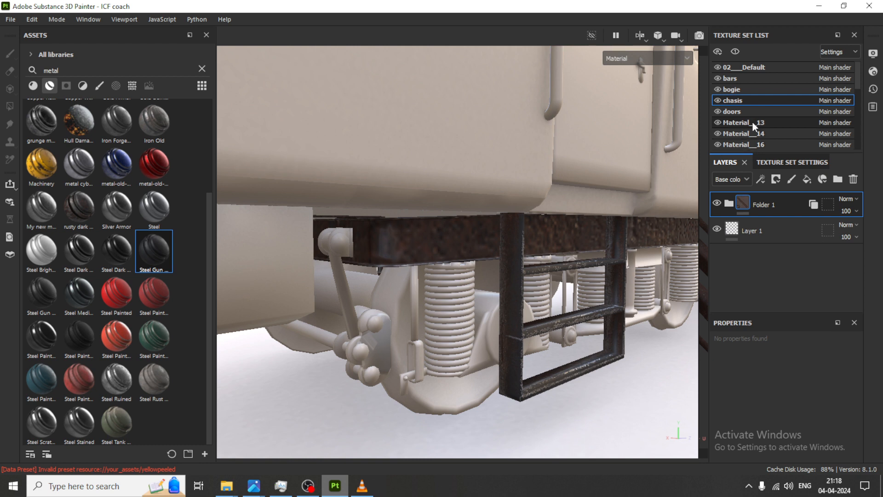
pyautogui.scroll(-1, 752, 123)
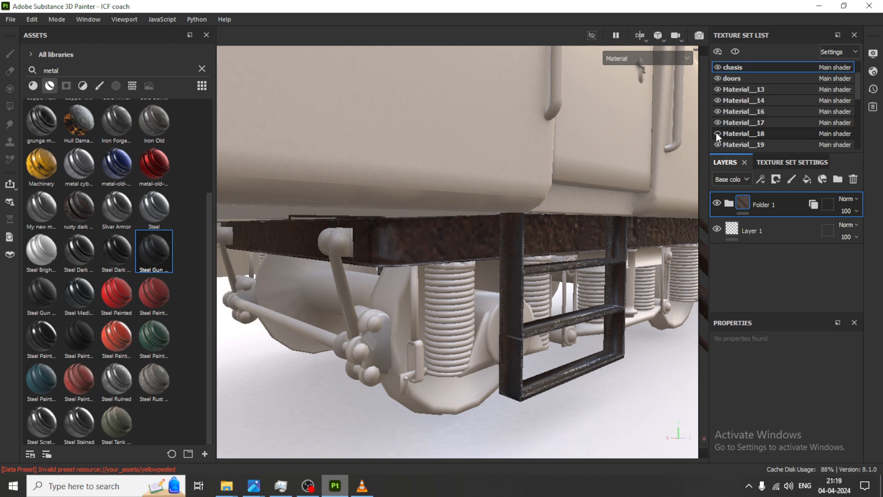
pyautogui.click(717, 144)
pyautogui.click(717, 144)
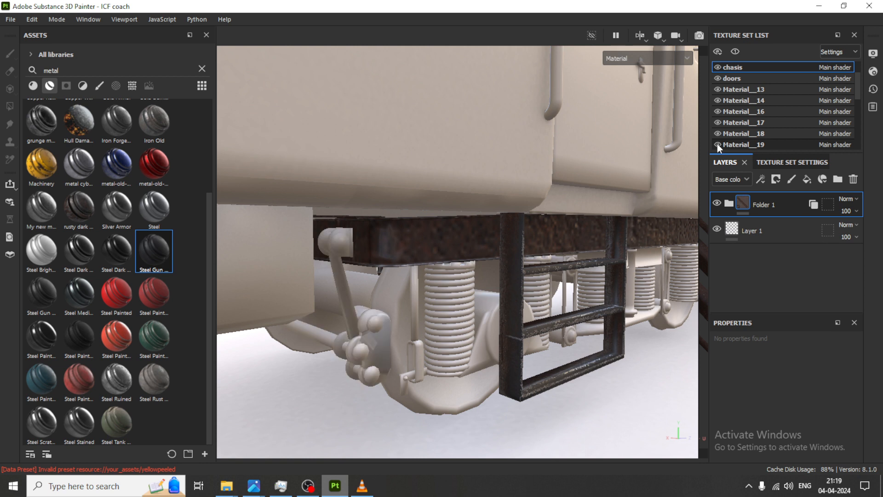
pyautogui.click(717, 145)
pyautogui.click(718, 144)
pyautogui.click(751, 145)
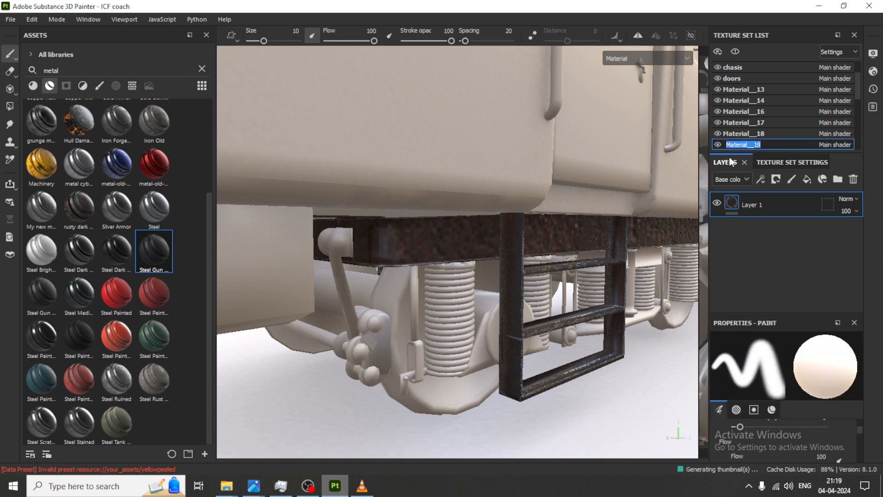
pyautogui.write('brake')
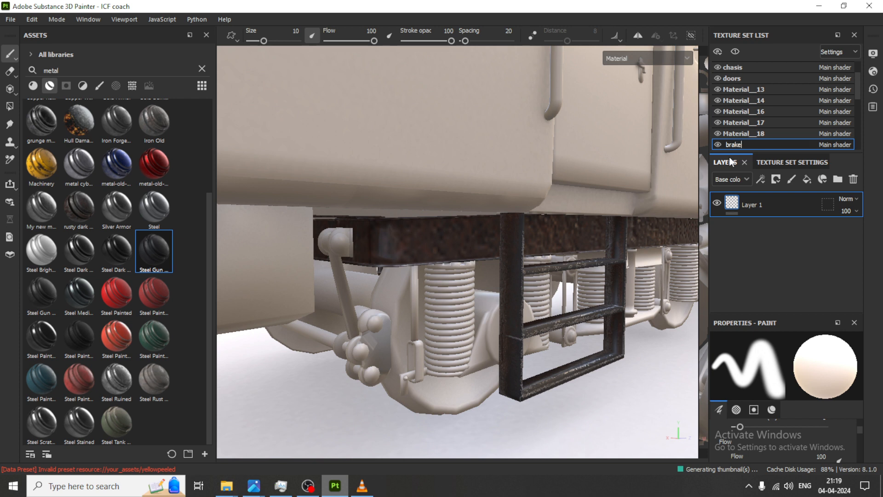
pyautogui.write(' pedal')
pyautogui.press('Return')
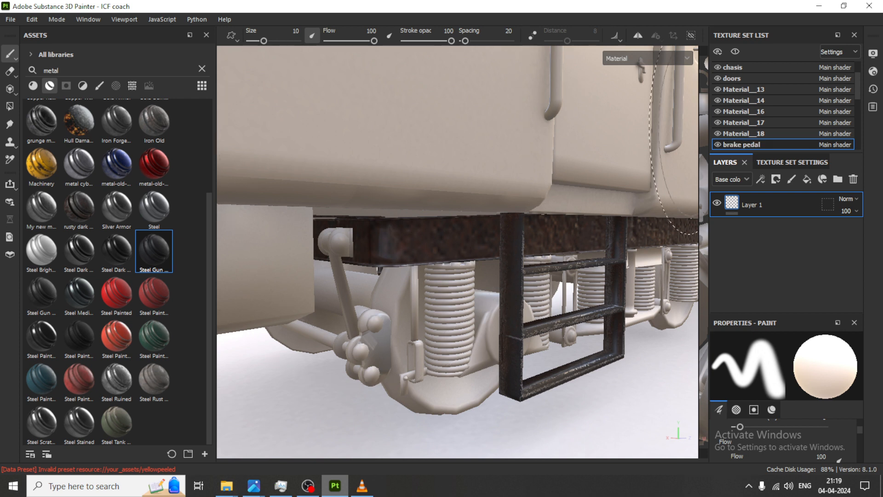
# Apply the Steel Rust and Wear base material to the brake pedal parts beside the wheel
pyautogui.scroll(3, 111, 366)
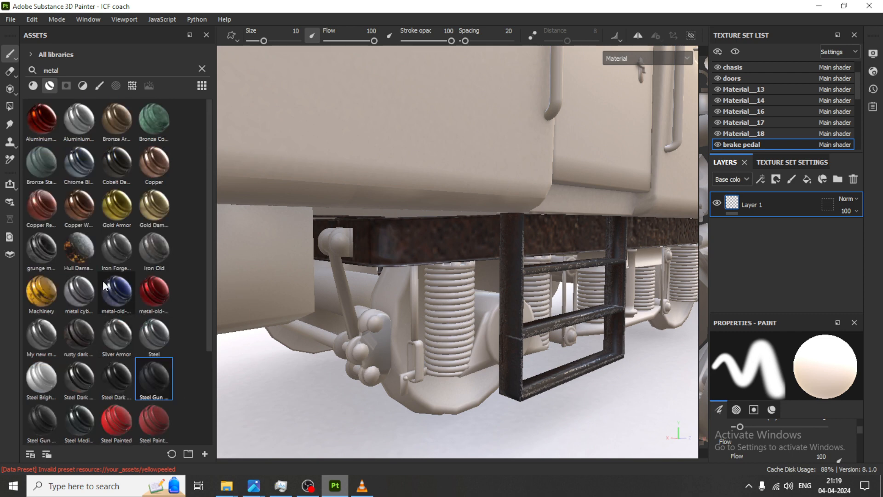
pyautogui.click(33, 85)
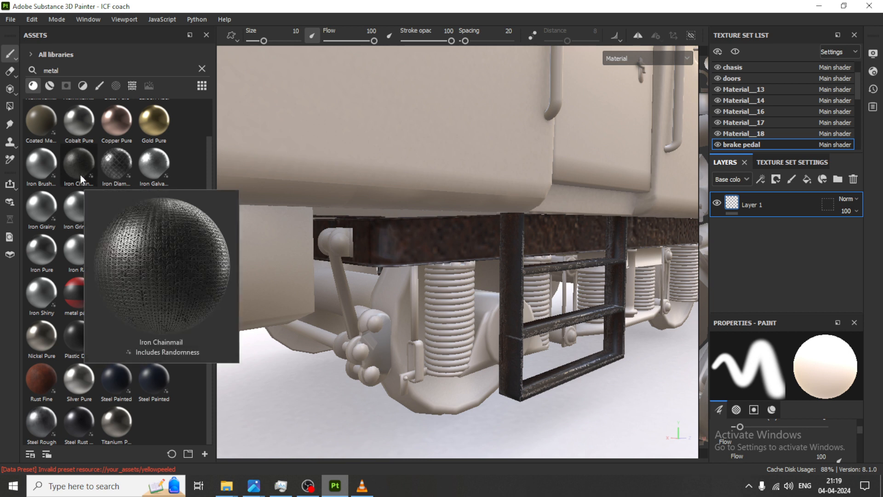
pyautogui.moveTo(100, 401)
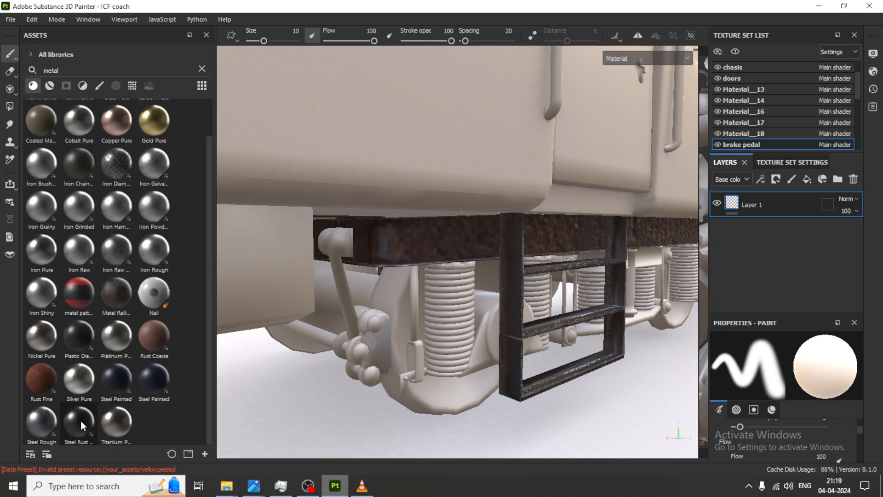
pyautogui.moveTo(82, 424)
pyautogui.moveTo(81, 420); pyautogui.dragTo(377, 344)
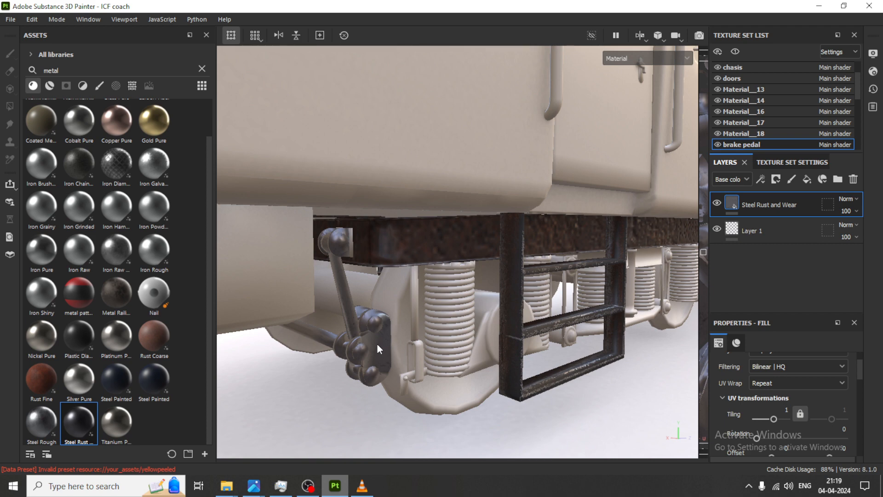
# Compare the brake pedal's Steel Rust and Wear layer with its metal channel switched off and back on
pyautogui.keyDown('alt'); pyautogui.moveTo(440, 346); pyautogui.dragTo(356, 342); pyautogui.keyUp('alt')
pyautogui.scroll(2, 356, 343)
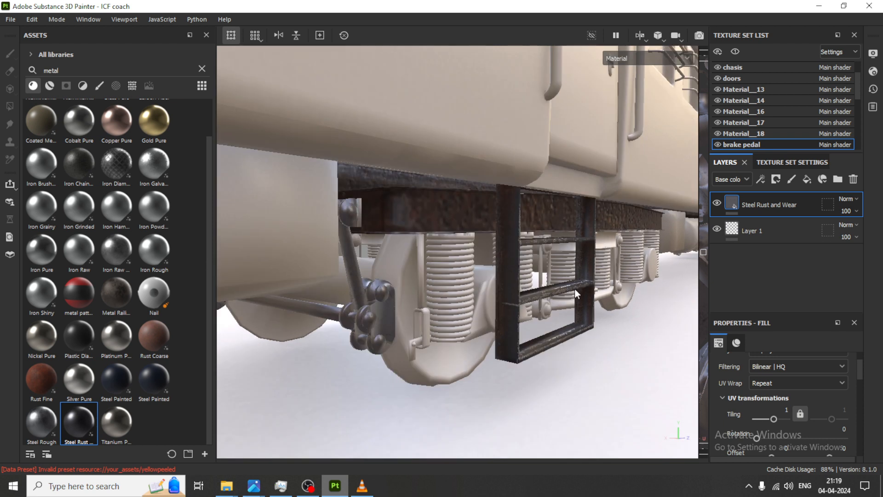
pyautogui.scroll(-5, 801, 406)
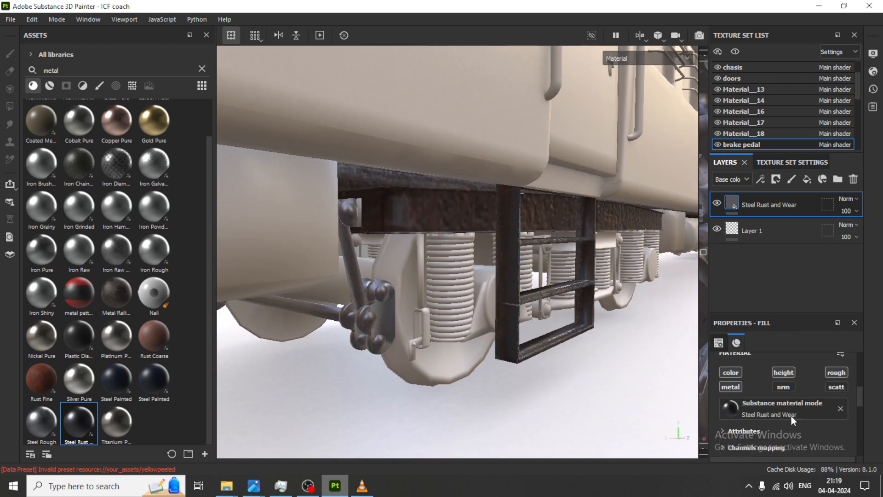
pyautogui.click(735, 387)
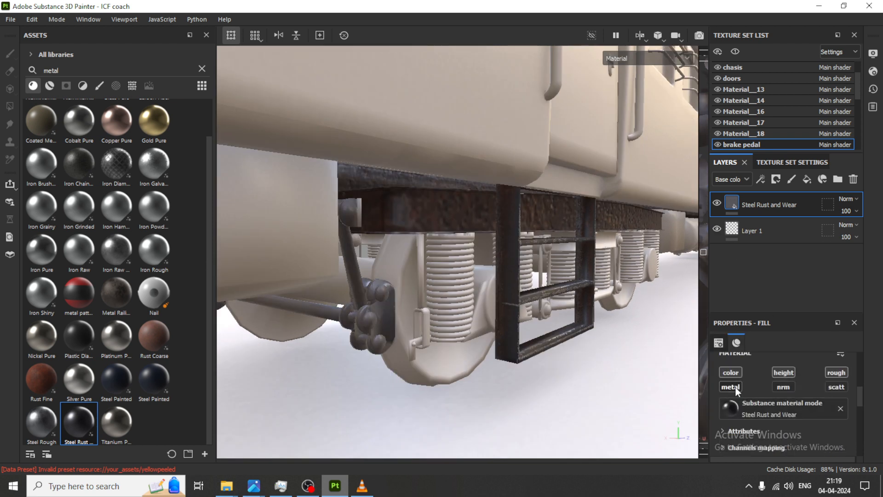
pyautogui.click(735, 387)
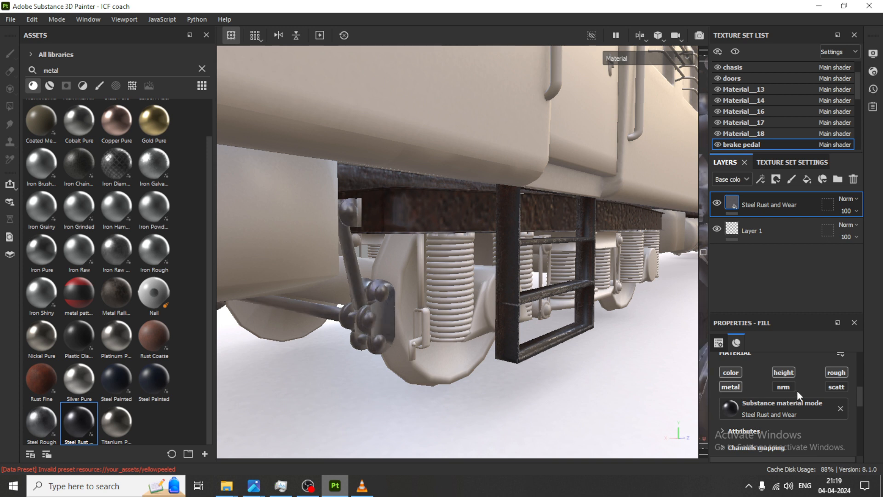
# Set the Dirt Intensity of the brake pedal's Steel Rust and Wear layer to 0.88
pyautogui.scroll(-3, 796, 391)
pyautogui.scroll(-3, 797, 391)
pyautogui.scroll(1, 794, 391)
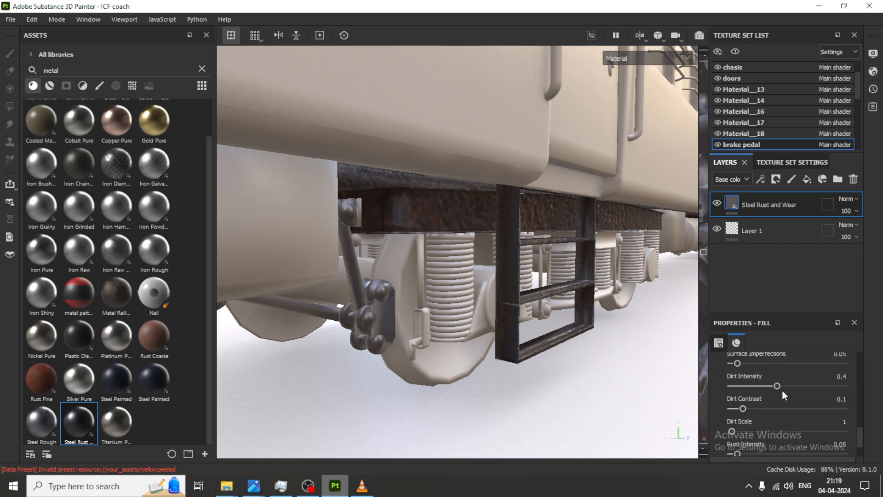
pyautogui.moveTo(777, 386); pyautogui.dragTo(810, 385)
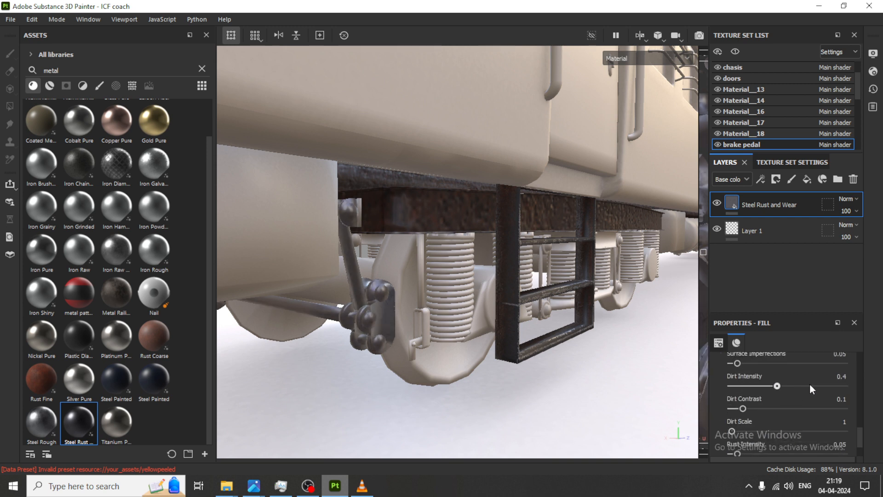
pyautogui.click(840, 385)
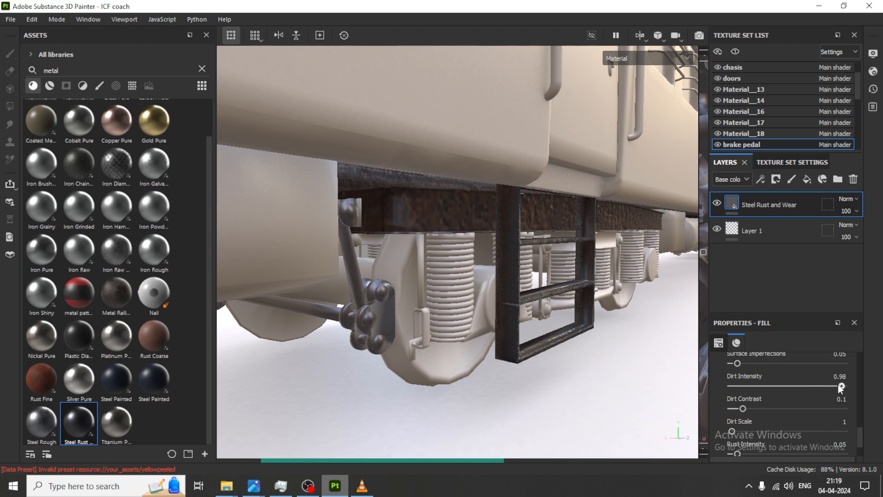
pyautogui.moveTo(835, 385); pyautogui.dragTo(830, 384)
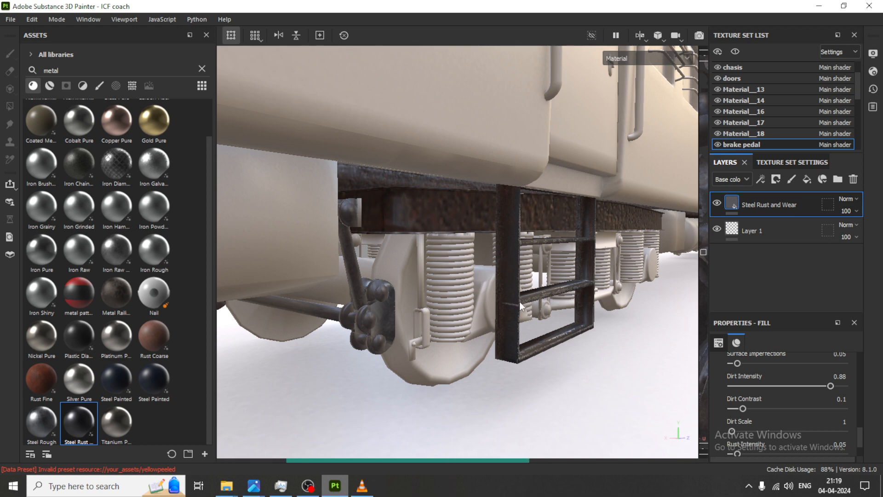
# Examine the brake pedal, bogies and underframe parts along the side of the coach
pyautogui.keyDown('alt'); pyautogui.moveTo(500, 307); pyautogui.dragTo(568, 332); pyautogui.keyUp('alt')
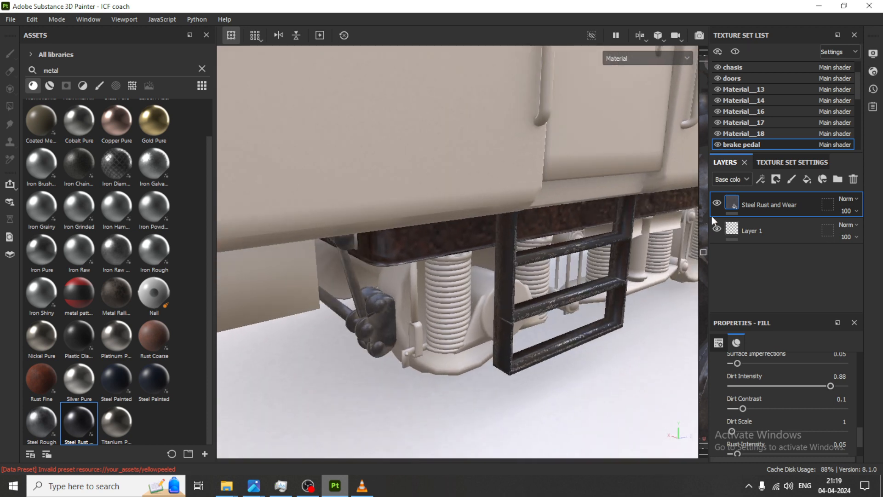
pyautogui.scroll(-7, 565, 269)
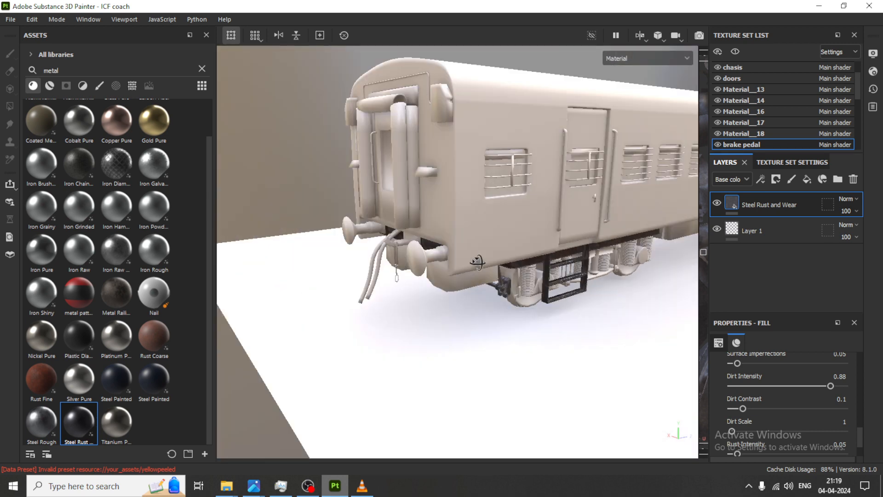
pyautogui.keyDown('alt'); pyautogui.moveTo(478, 262); pyautogui.dragTo(375, 240); pyautogui.keyUp('alt')
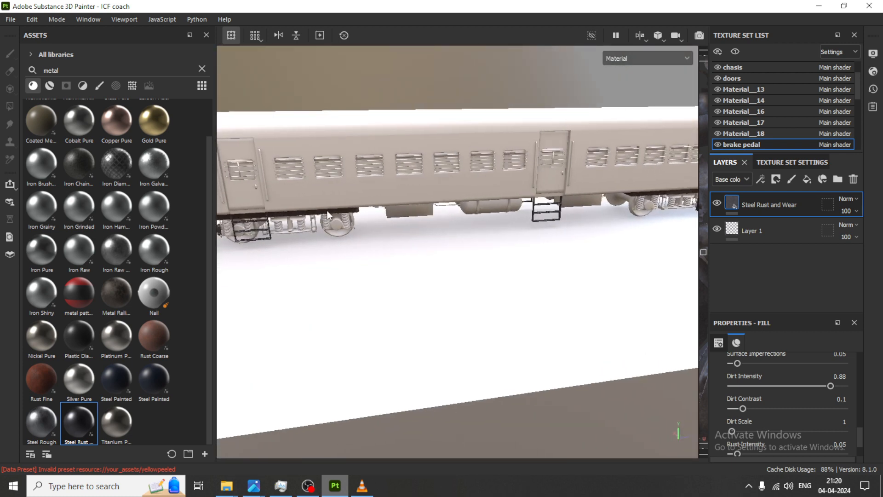
pyautogui.scroll(4, 329, 225)
pyautogui.scroll(2, 330, 224)
pyautogui.scroll(3, 444, 244)
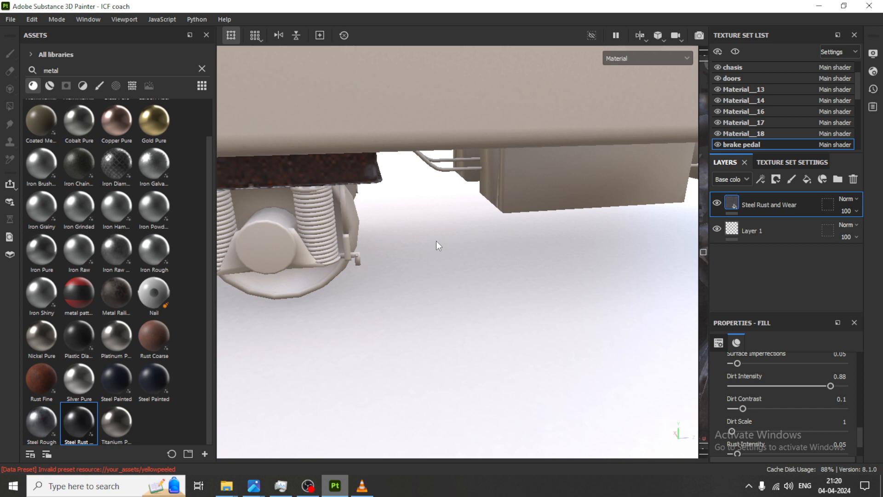
pyautogui.scroll(-2, 434, 241)
pyautogui.keyDown('alt'); pyautogui.moveTo(434, 241); pyautogui.dragTo(400, 242); pyautogui.keyUp('alt')
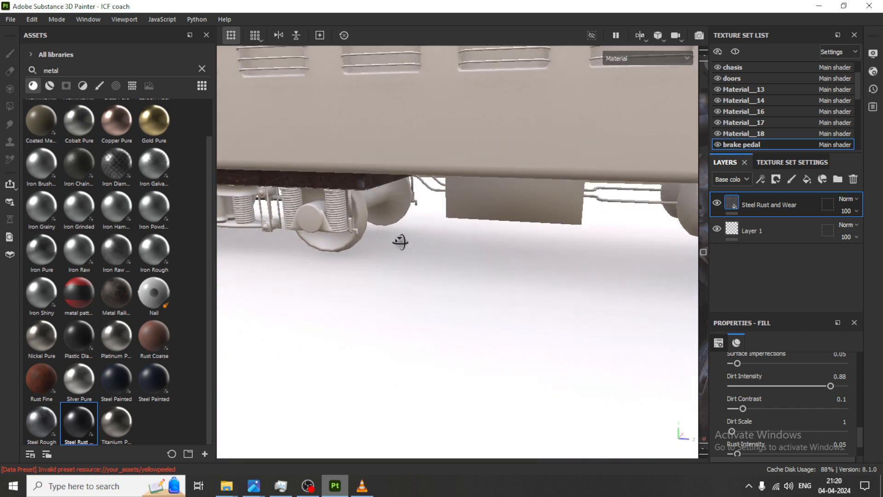
pyautogui.scroll(-2, 401, 244)
pyautogui.keyDown('alt'); pyautogui.moveTo(547, 248); pyautogui.dragTo(325, 243, button='middle'); pyautogui.keyUp('alt')
pyautogui.keyDown('alt'); pyautogui.moveTo(536, 241); pyautogui.dragTo(400, 245, button='middle'); pyautogui.keyUp('alt')
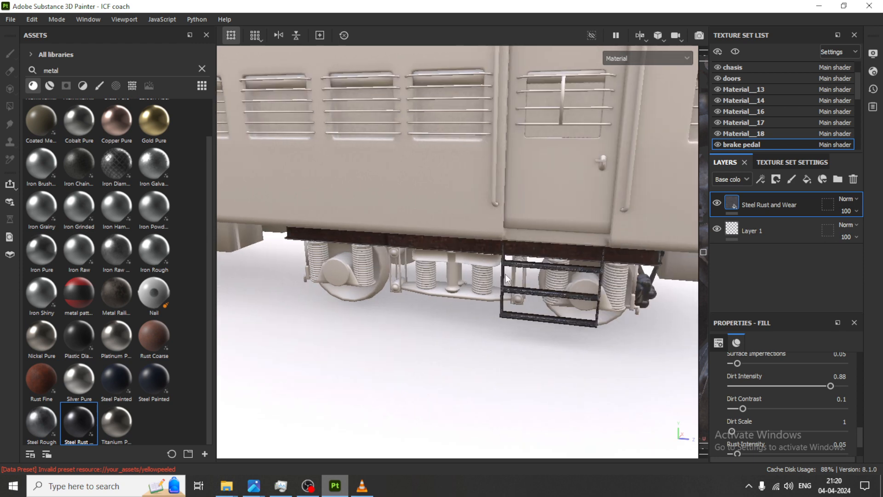
# Inspect the bogies, springs and staircases along the coach from both ends for parts that still need a material
pyautogui.scroll(-6, 461, 274)
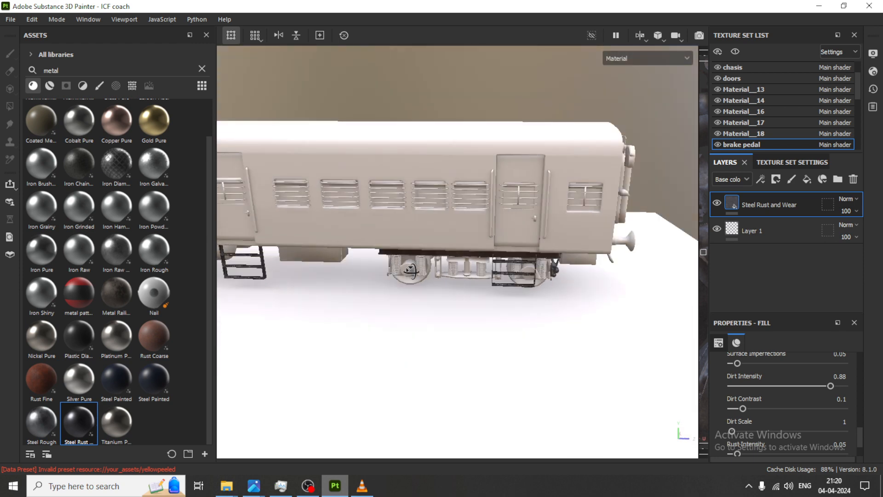
pyautogui.scroll(4, 483, 257)
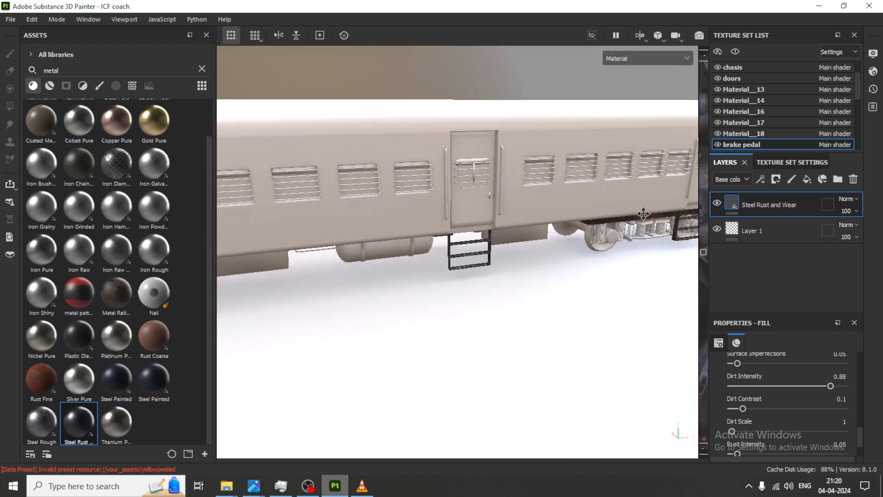
pyautogui.keyDown('alt'); pyautogui.moveTo(483, 258); pyautogui.dragTo(511, 252); pyautogui.keyUp('alt')
pyautogui.keyDown('alt'); pyautogui.moveTo(482, 244); pyautogui.dragTo(532, 239, button='middle'); pyautogui.keyUp('alt')
pyautogui.keyDown('alt'); pyautogui.moveTo(532, 239); pyautogui.dragTo(559, 240); pyautogui.keyUp('alt')
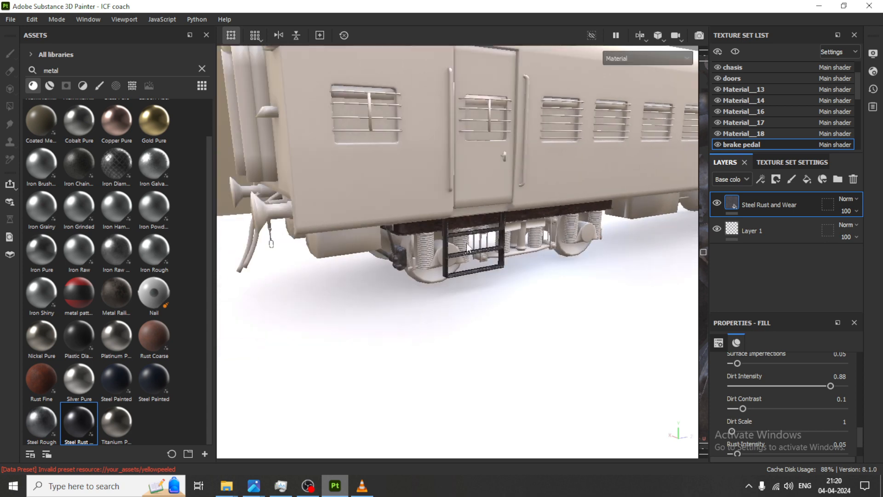
pyautogui.scroll(2, 454, 244)
pyautogui.scroll(2, 454, 244)
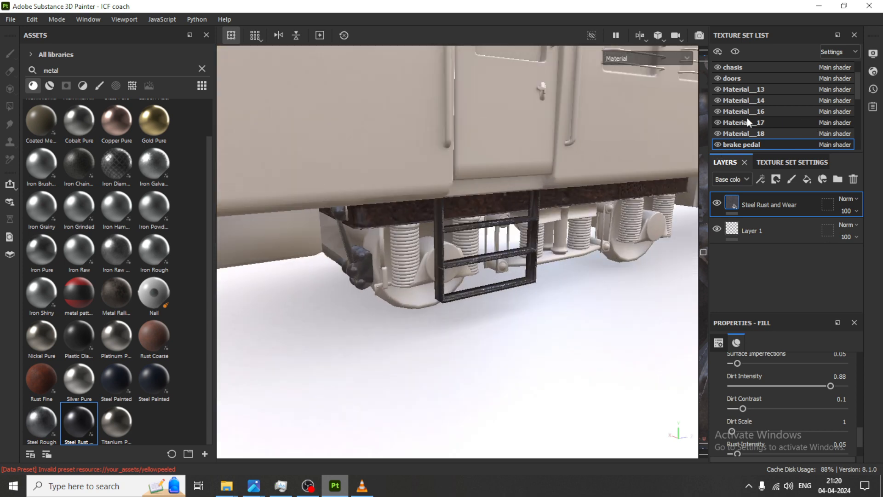
# Toggle the visibility of texture sets, including Material__26 and springs, to find the one covering the bogie's coil springs
pyautogui.scroll(-5, 746, 119)
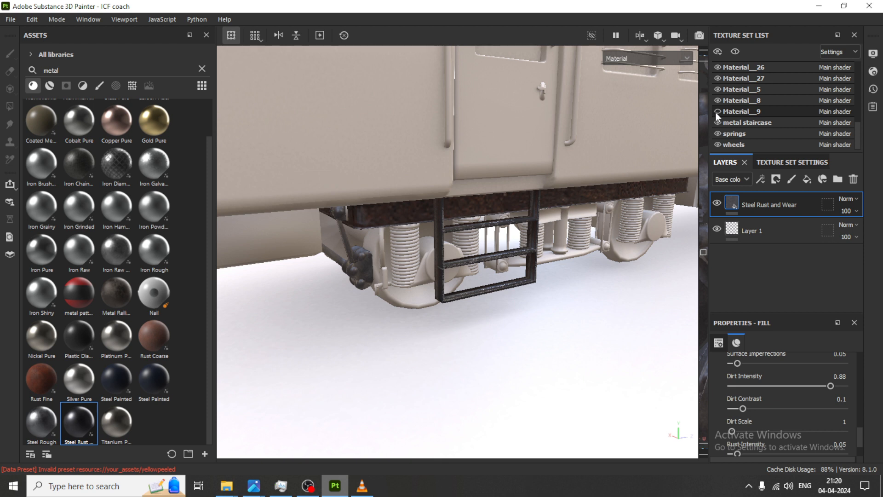
pyautogui.click(717, 78)
pyautogui.click(717, 76)
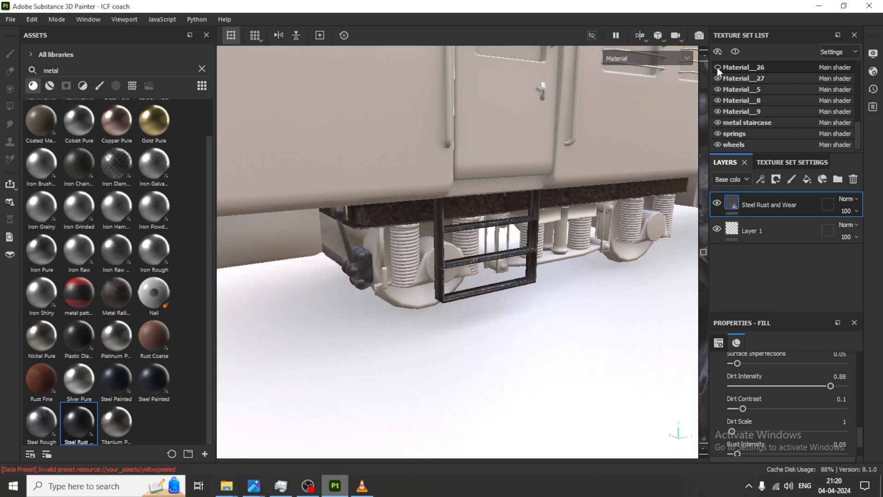
pyautogui.scroll(1, 716, 67)
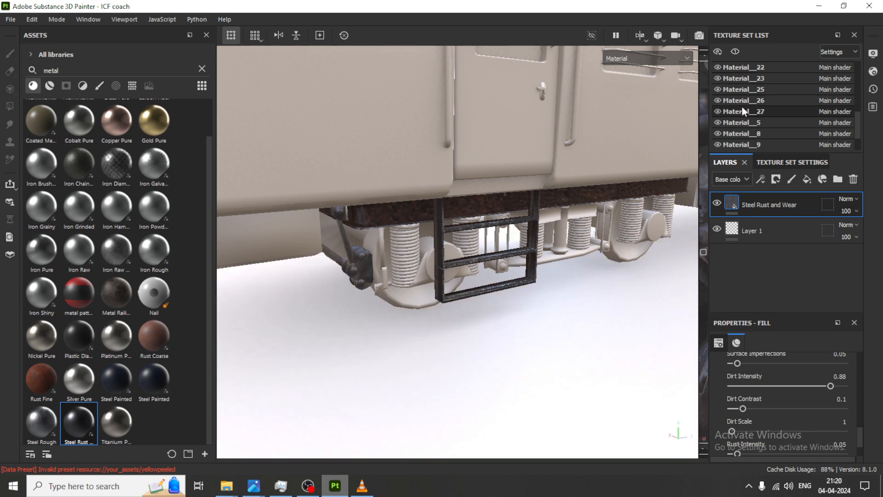
pyautogui.scroll(-1, 741, 117)
pyautogui.click(718, 131)
pyautogui.click(717, 131)
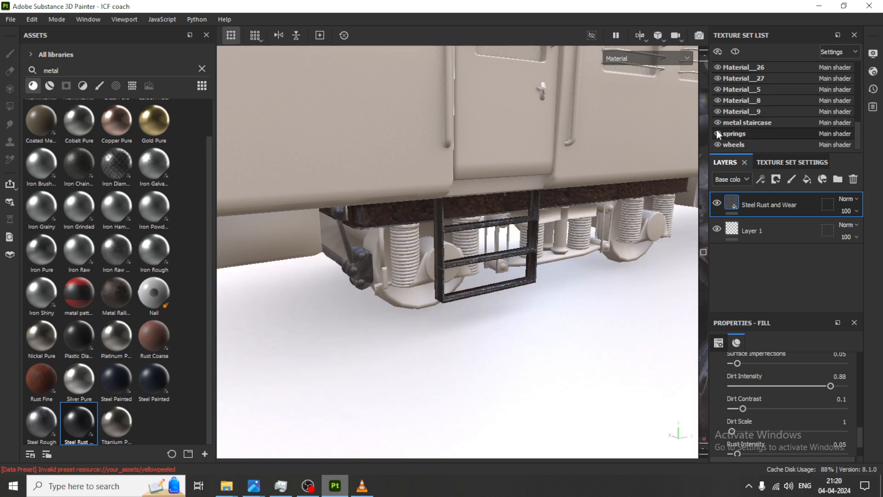
pyautogui.click(716, 133)
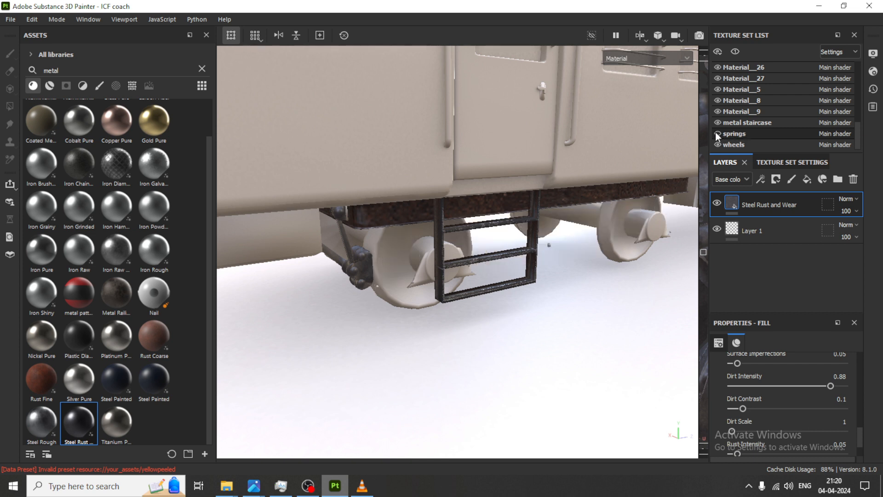
pyautogui.click(717, 133)
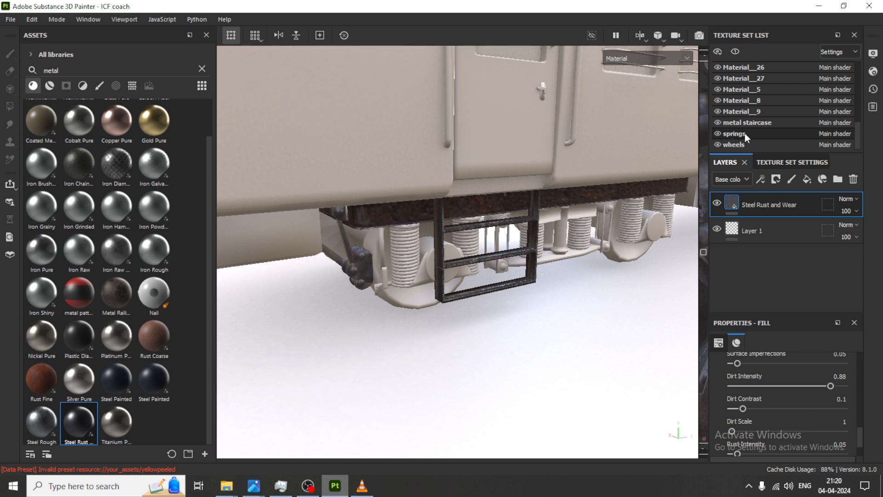
# Apply the rusty dark metal smart material to the springs texture set on the bogie
pyautogui.click(52, 85)
pyautogui.moveTo(134, 264)
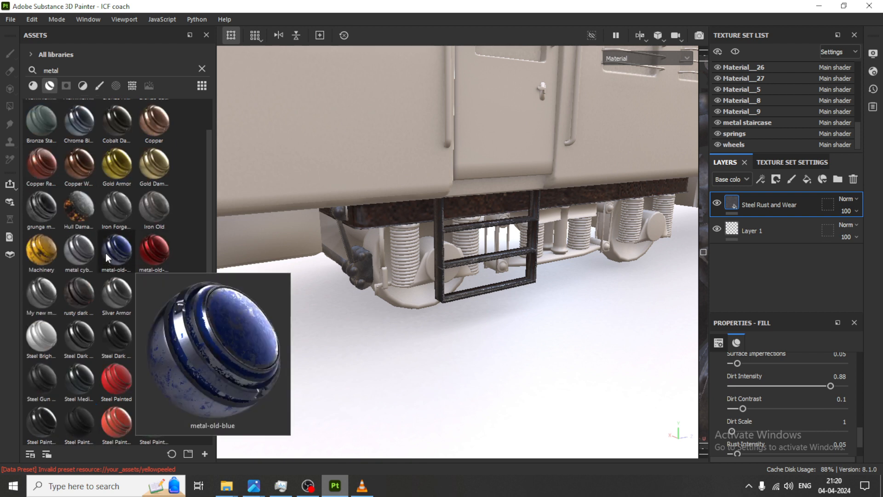
pyautogui.moveTo(90, 297)
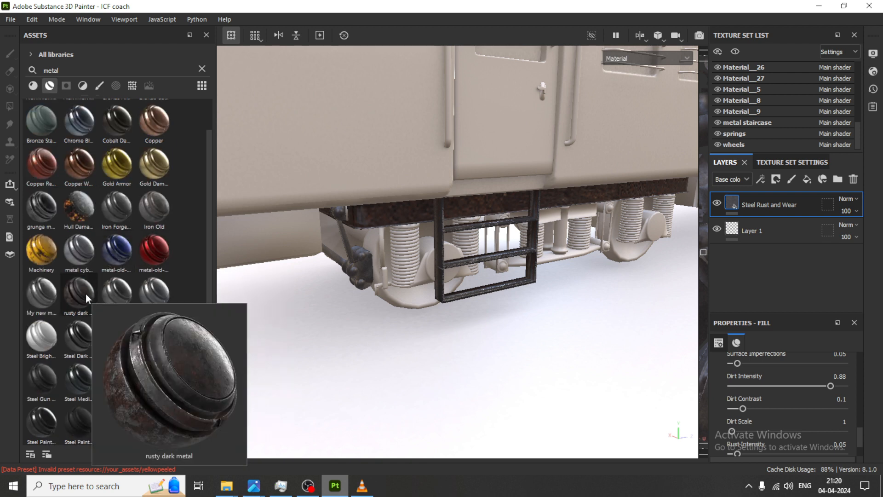
pyautogui.moveTo(86, 293); pyautogui.dragTo(406, 267)
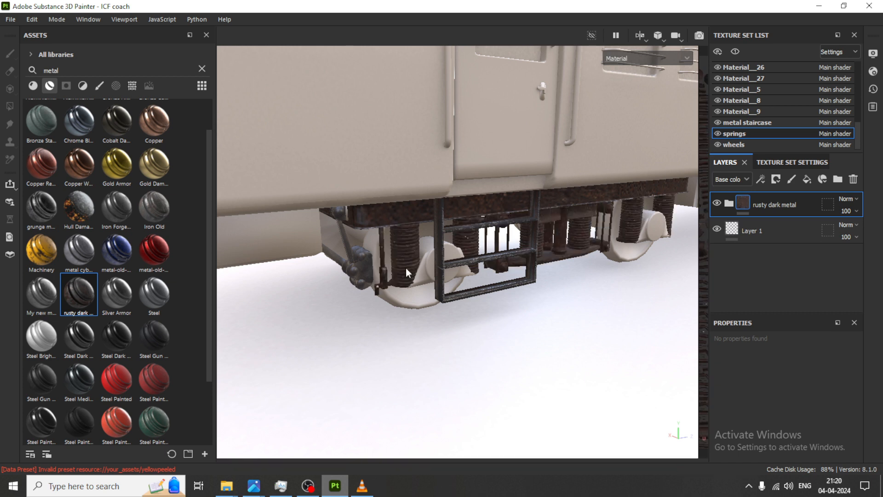
pyautogui.scroll(3, 406, 268)
pyautogui.scroll(2, 406, 269)
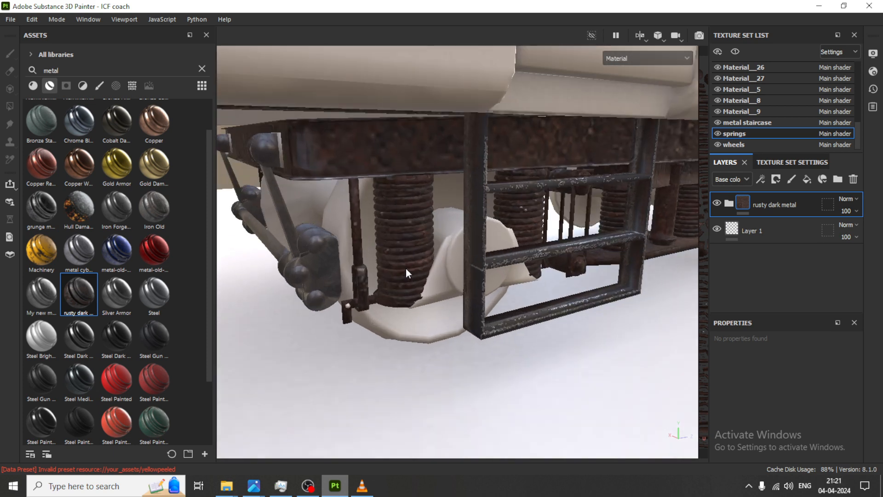
pyautogui.keyDown('alt'); pyautogui.moveTo(493, 257); pyautogui.dragTo(420, 278, button='middle'); pyautogui.keyUp('alt')
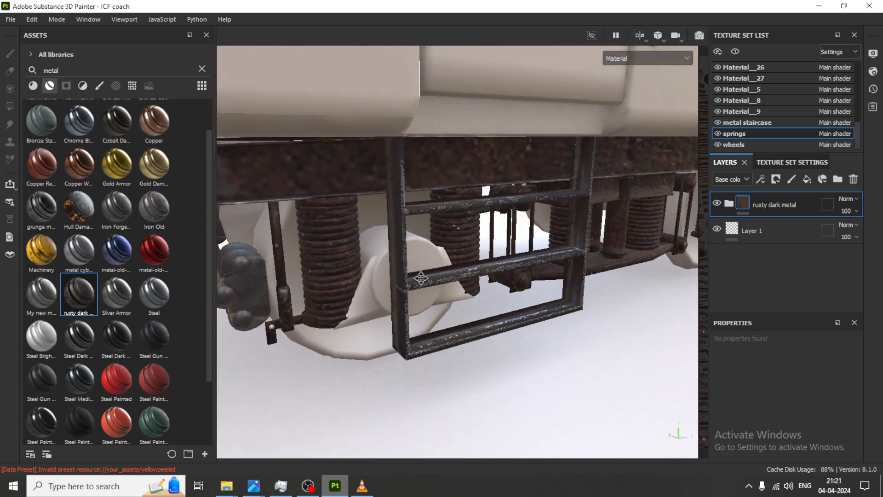
# Add the grunge metal smart material above the springs' rusty dark metal layer and give it a black mask
pyautogui.scroll(-2, 96, 396)
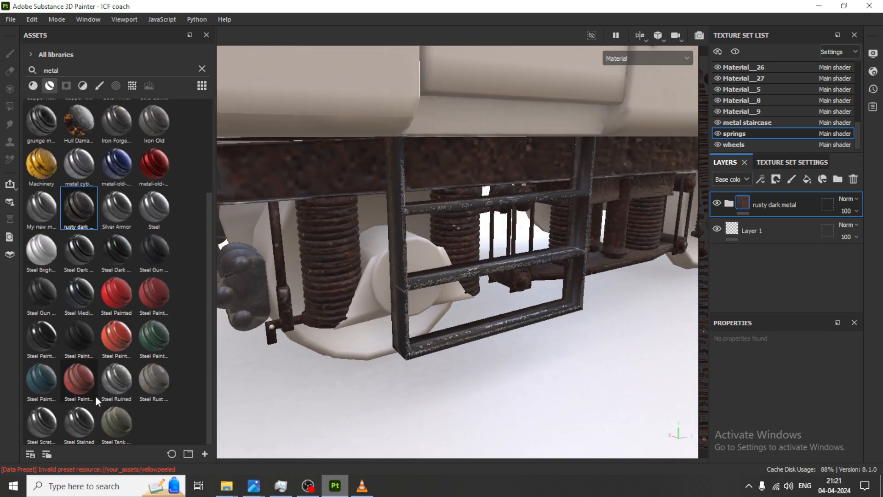
pyautogui.scroll(3, 109, 272)
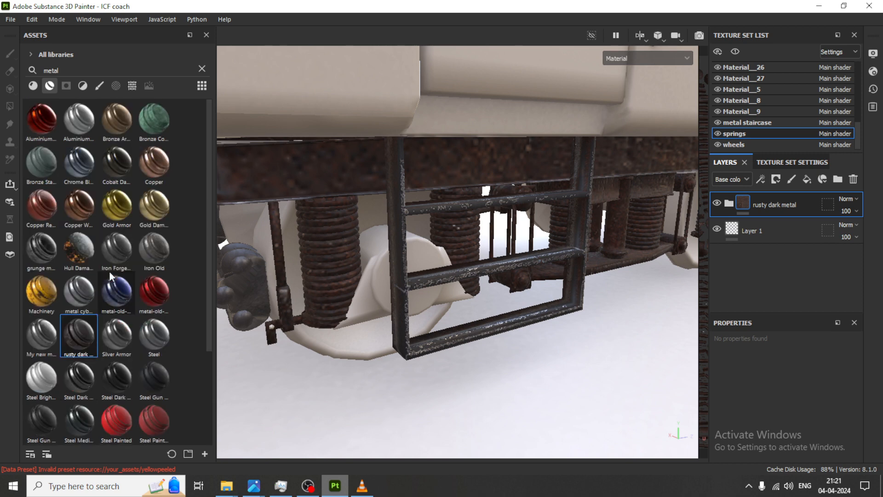
pyautogui.moveTo(48, 250); pyautogui.dragTo(333, 258)
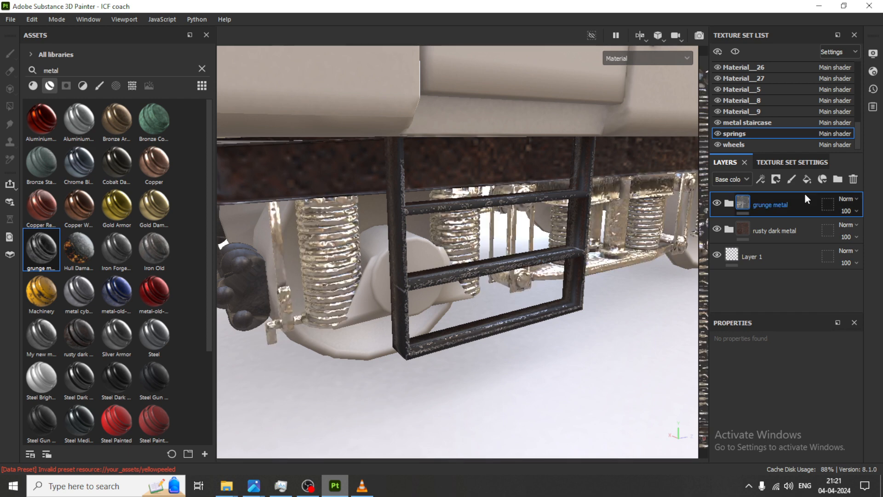
pyautogui.click(776, 179)
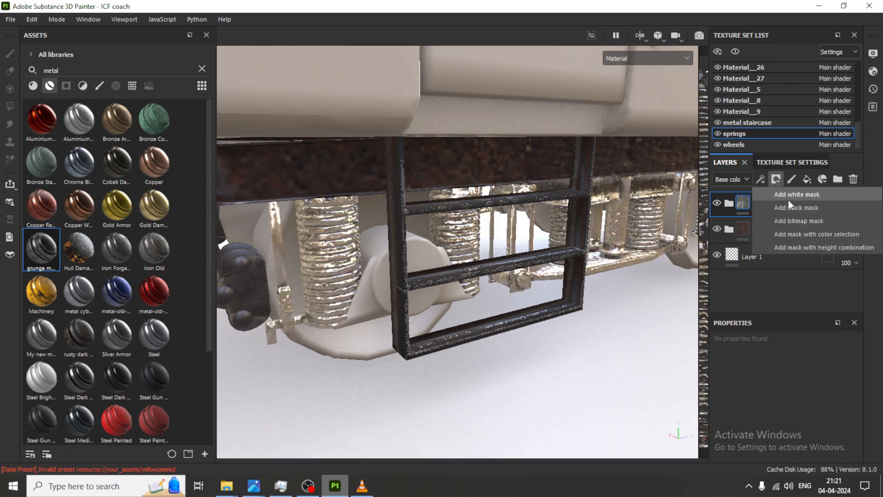
pyautogui.click(788, 197)
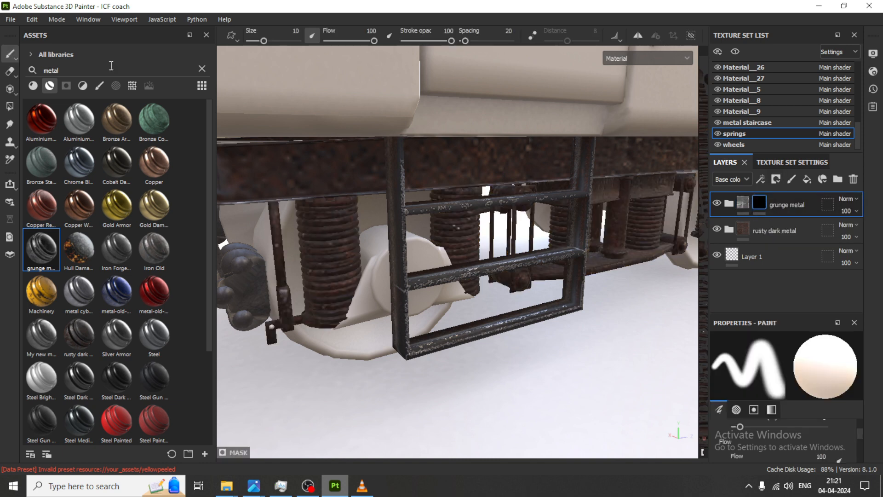
# Clear the asset search and apply the Edges Scratched smart mask to the springs' grunge metal layer
pyautogui.click(66, 85)
pyautogui.click(206, 67)
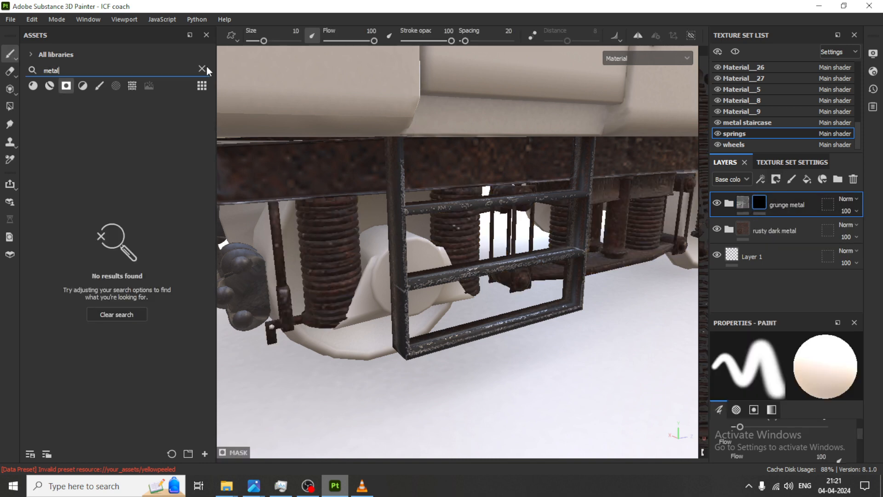
pyautogui.click(202, 68)
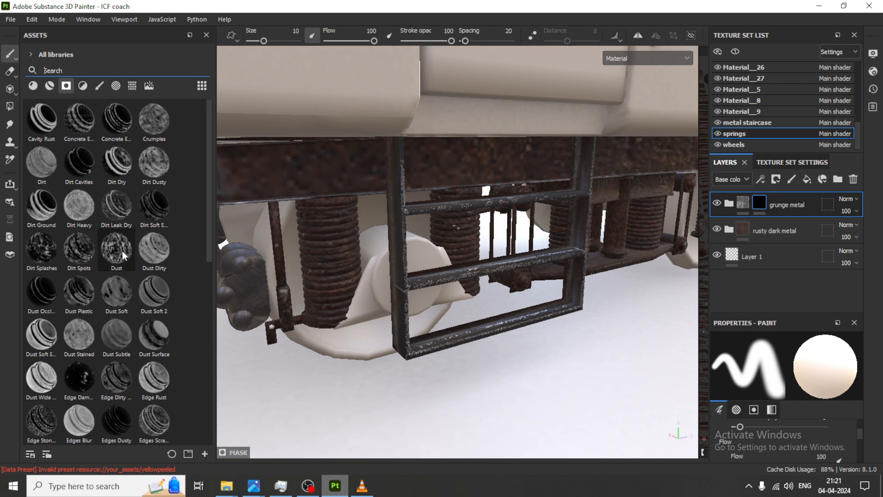
pyautogui.scroll(-5, 130, 279)
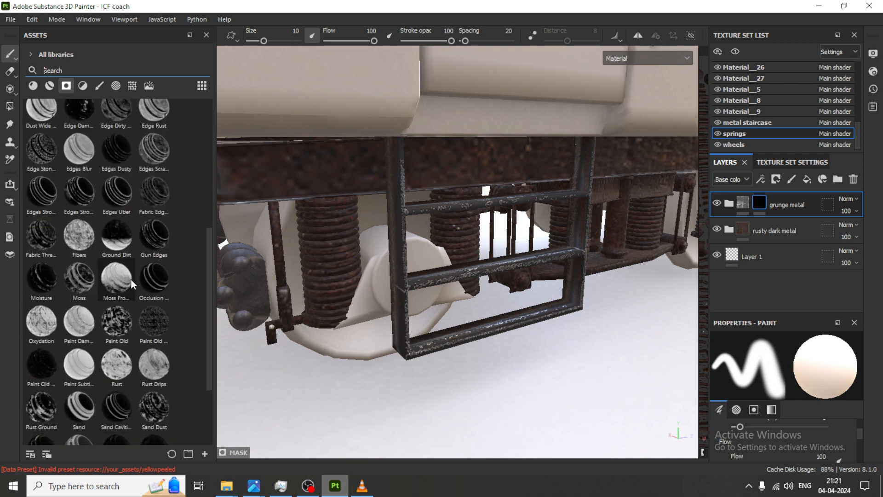
pyautogui.moveTo(131, 278)
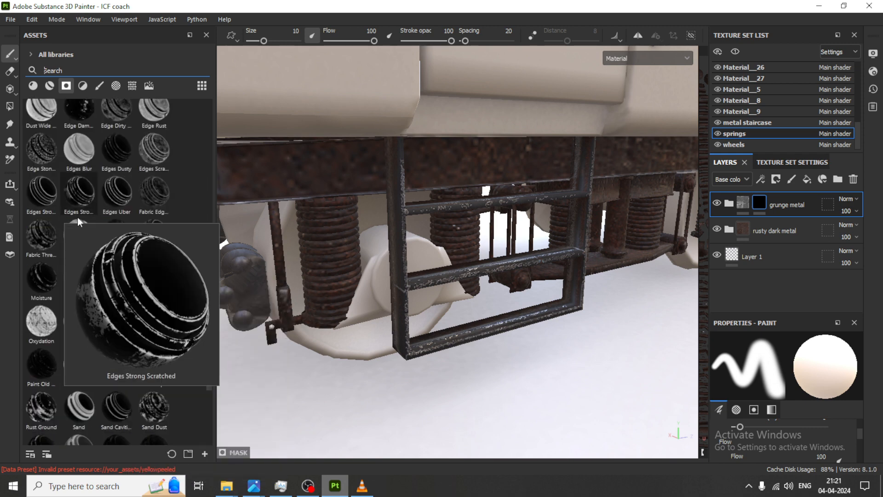
pyautogui.moveTo(156, 215)
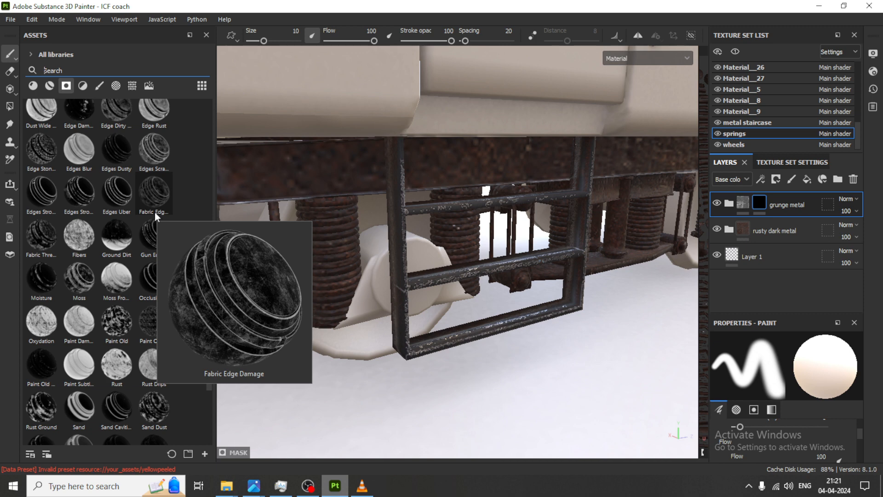
pyautogui.moveTo(152, 158)
pyautogui.moveTo(152, 158); pyautogui.dragTo(759, 208)
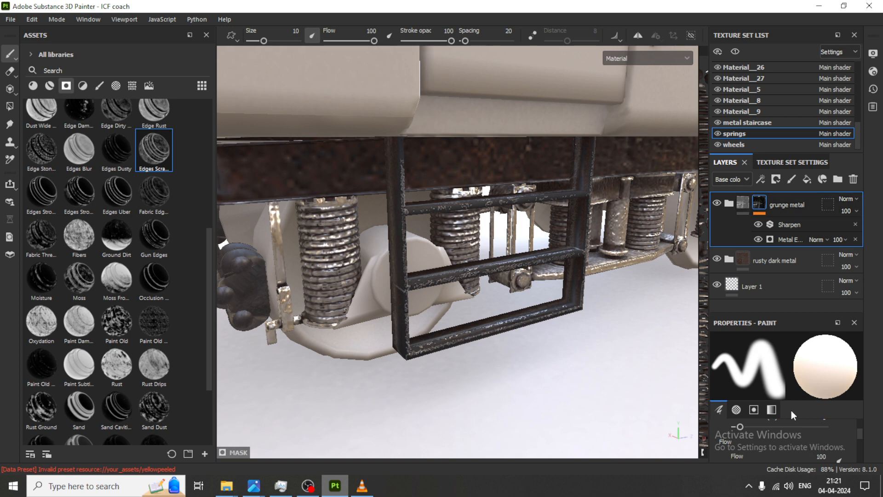
# Set the Wear Level of the grunge metal mask's Metal Edge Wear generator to 0.37
pyautogui.click(790, 237)
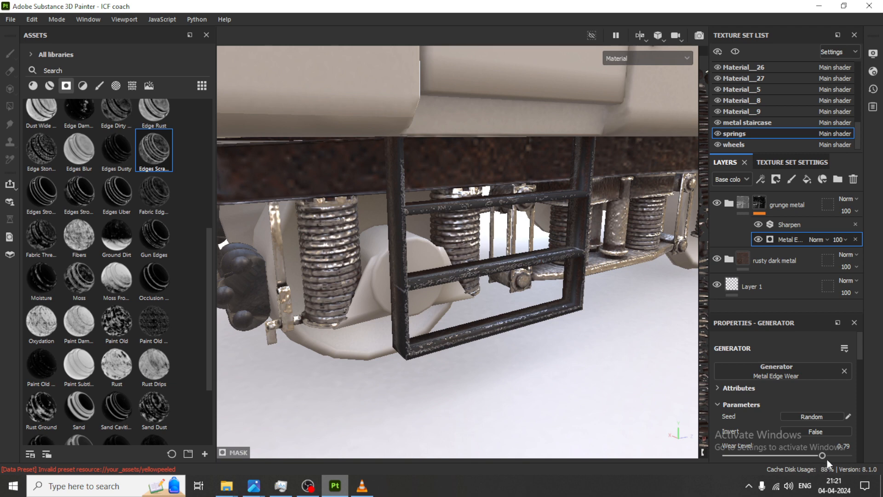
pyautogui.moveTo(804, 453); pyautogui.dragTo(771, 455)
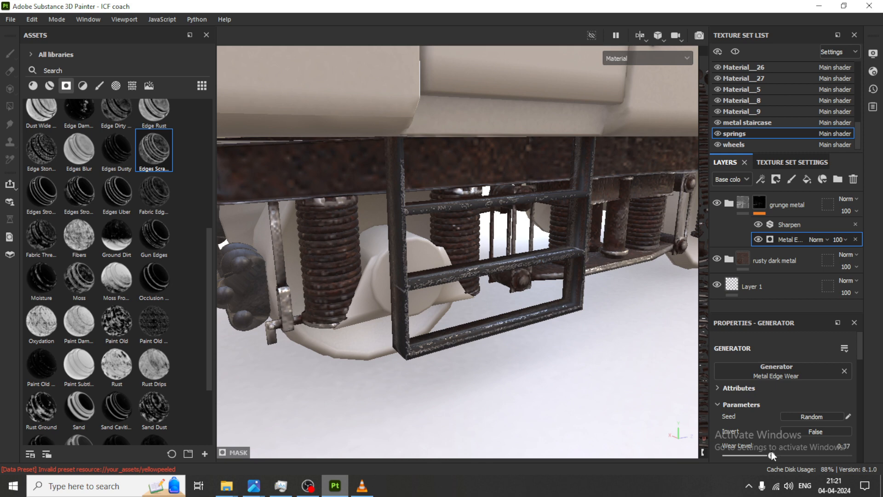
# Save the project and set the springs texture set's size to 2048
pyautogui.click(782, 163)
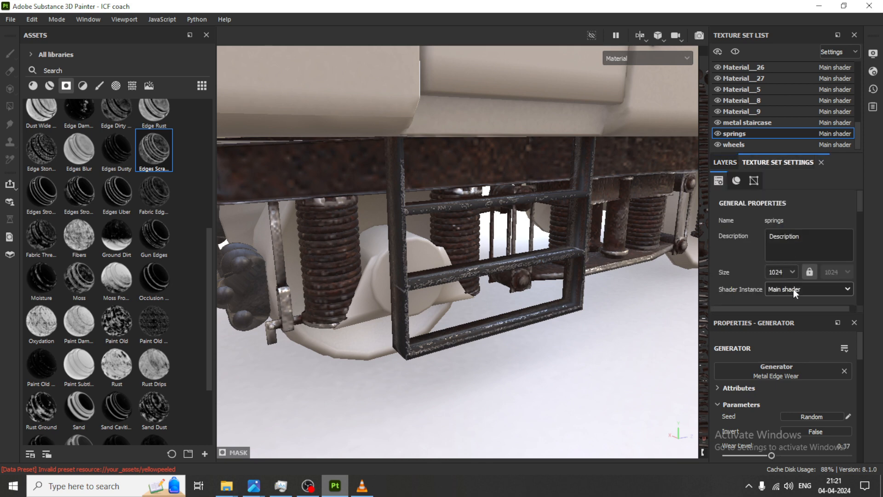
pyautogui.click(791, 272)
pyautogui.click(10, 20)
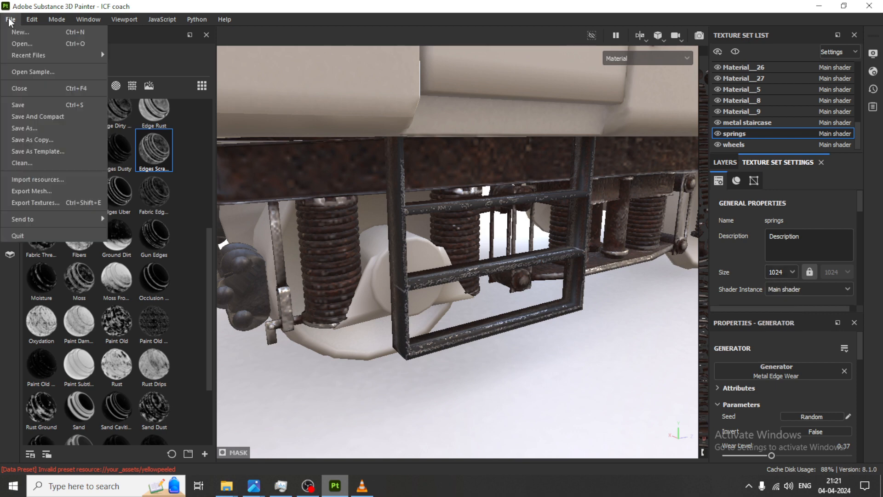
pyautogui.click(40, 102)
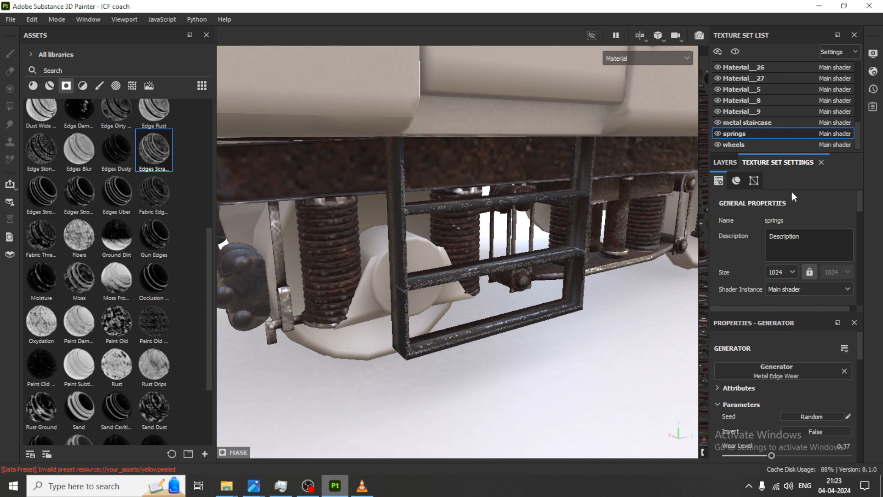
pyautogui.click(786, 275)
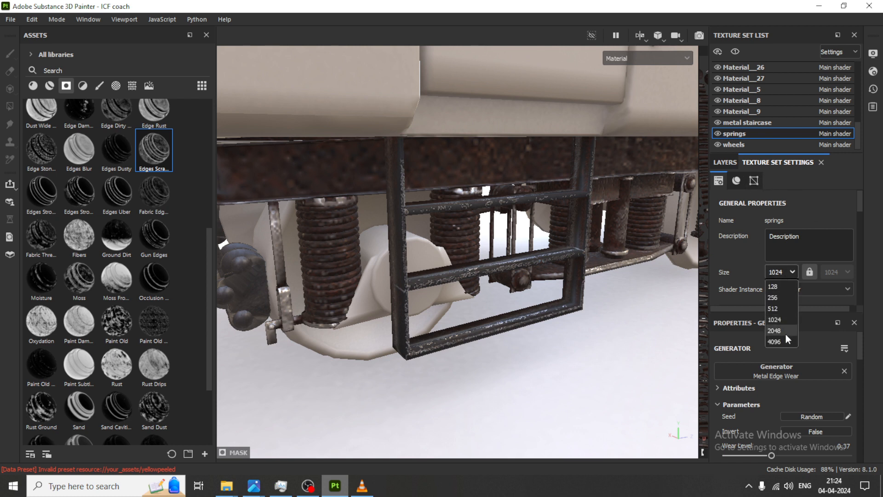
pyautogui.click(785, 334)
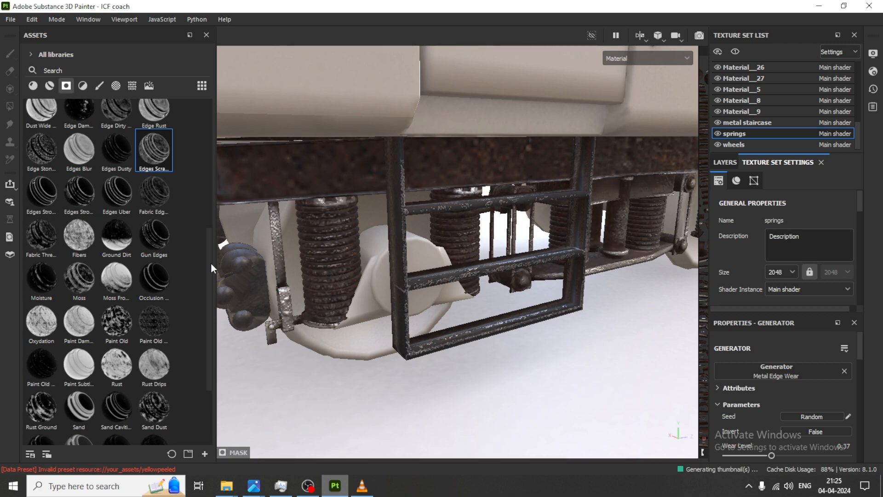
# Examine the worn edges on the springs and bogie links up close
pyautogui.scroll(-3, 493, 289)
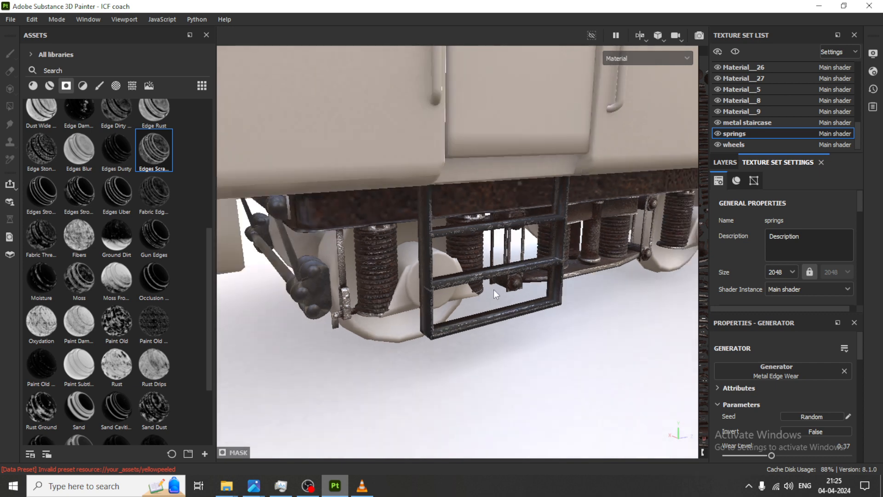
pyautogui.keyDown('alt'); pyautogui.moveTo(493, 289); pyautogui.dragTo(524, 275); pyautogui.keyUp('alt')
pyautogui.scroll(5, 366, 243)
pyautogui.scroll(1, 450, 205)
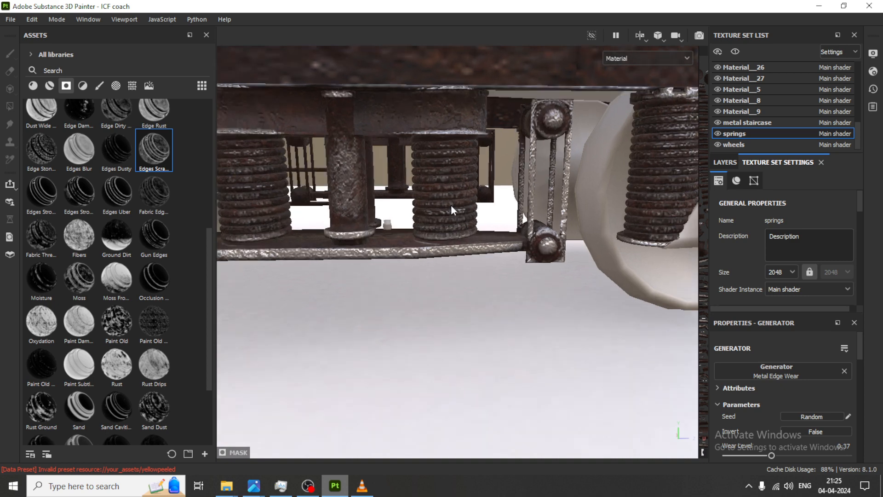
# Set the springs texture set's size to 1024
pyautogui.scroll(-2, 451, 205)
pyautogui.scroll(-3, 429, 242)
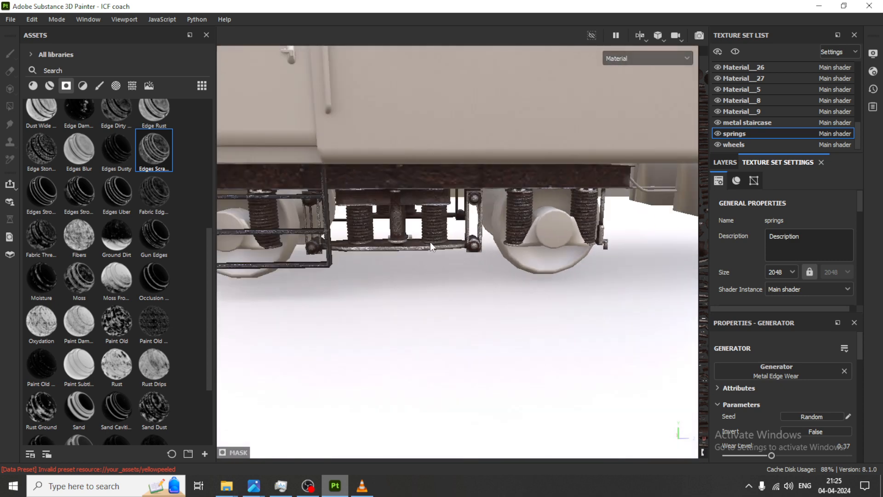
pyautogui.scroll(-1, 430, 242)
pyautogui.keyDown('alt'); pyautogui.moveTo(396, 266); pyautogui.dragTo(602, 302); pyautogui.keyUp('alt')
pyautogui.click(785, 272)
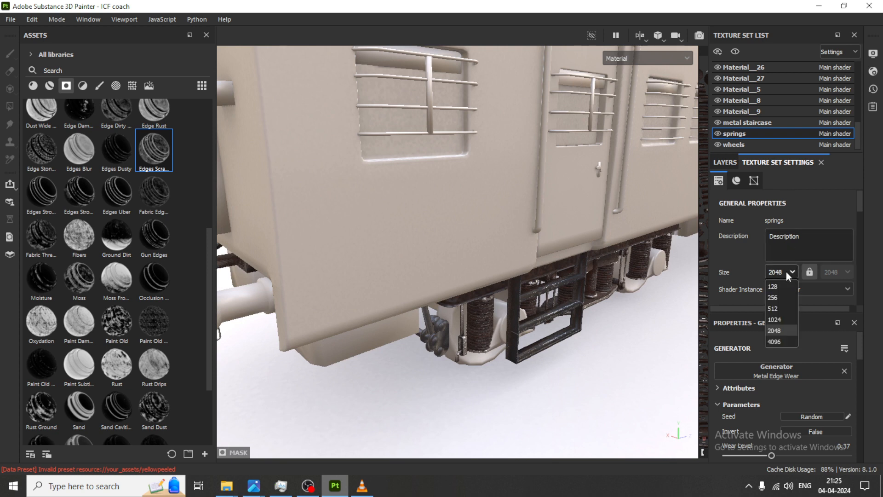
pyautogui.click(780, 317)
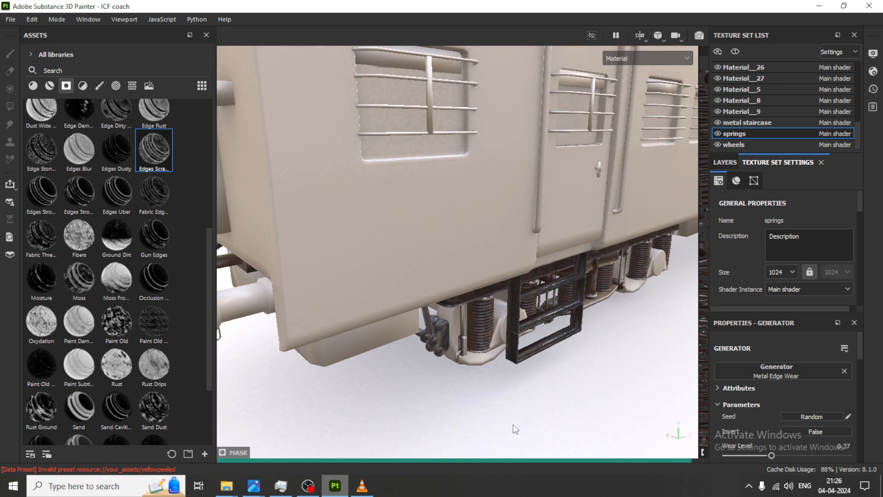
pyautogui.keyDown('alt'); pyautogui.moveTo(563, 386); pyautogui.dragTo(520, 379); pyautogui.keyUp('alt')
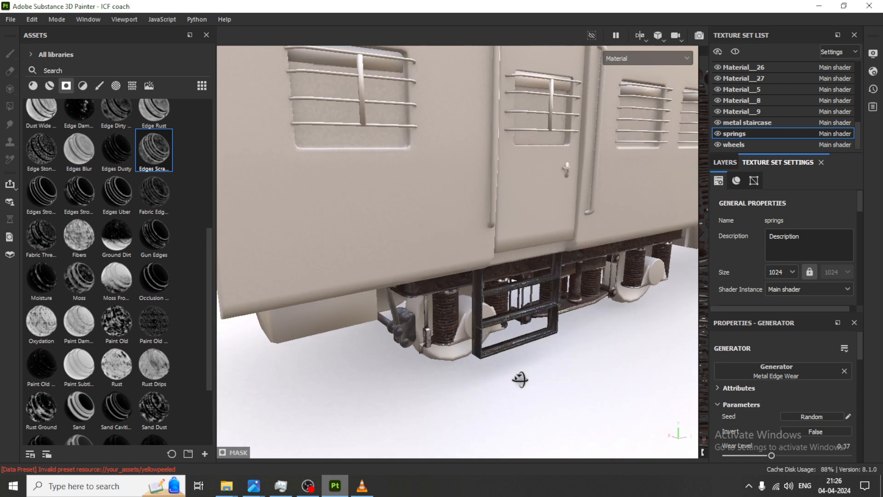
# Group the grunge metal and rusty dark metal layers of the springs texture set into one folder and collapse it
pyautogui.click(733, 144)
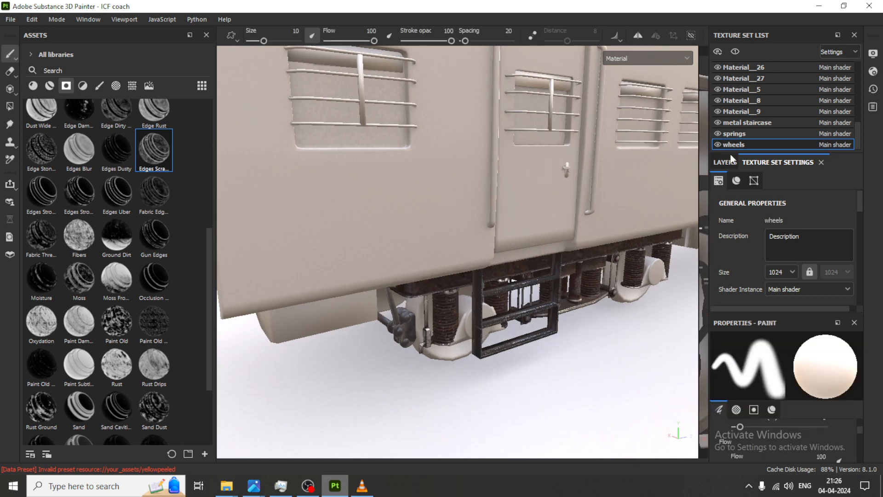
pyautogui.click(745, 133)
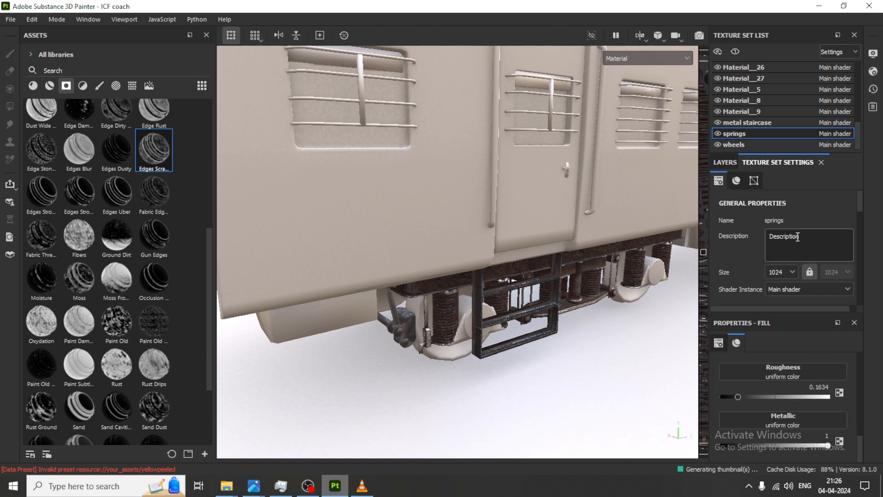
pyautogui.click(724, 162)
pyautogui.click(728, 204)
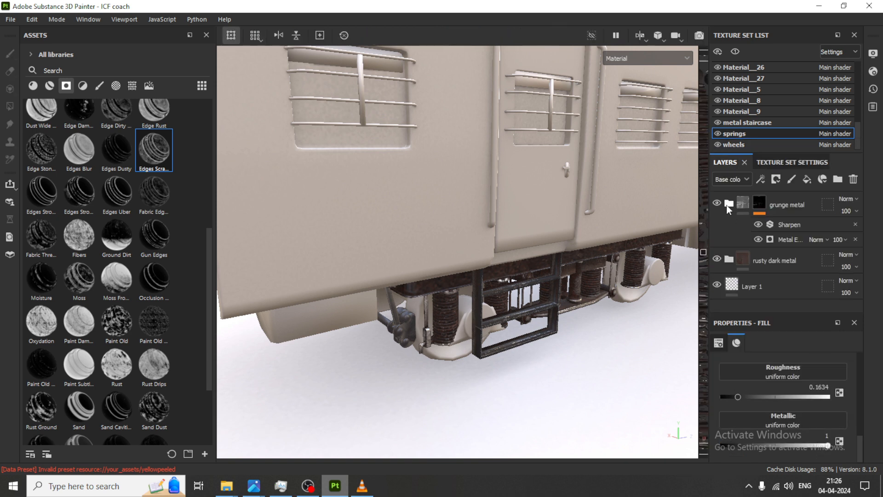
pyautogui.click(784, 260)
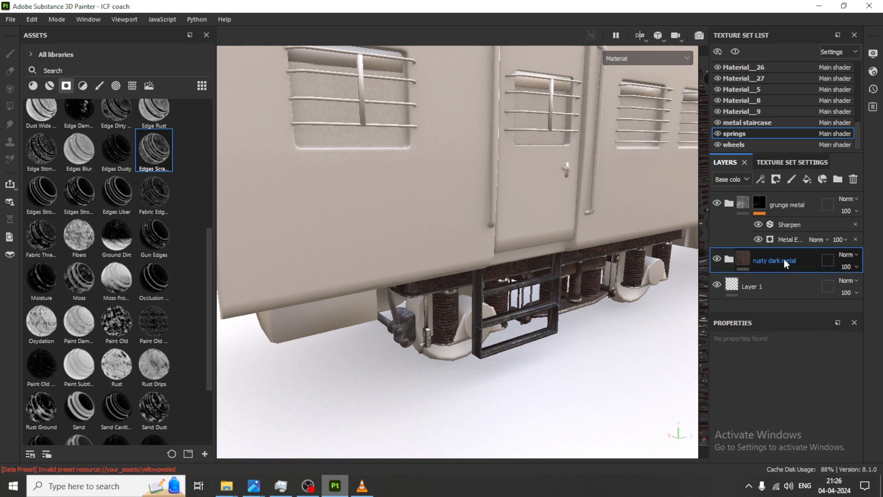
pyautogui.keyDown('ctrl'); pyautogui.click(779, 204); pyautogui.keyUp('ctrl')
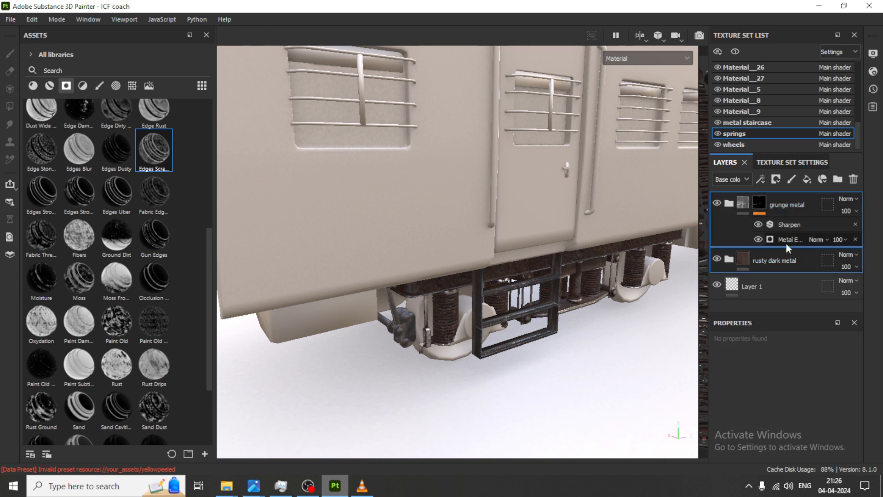
pyautogui.rightClick(789, 263)
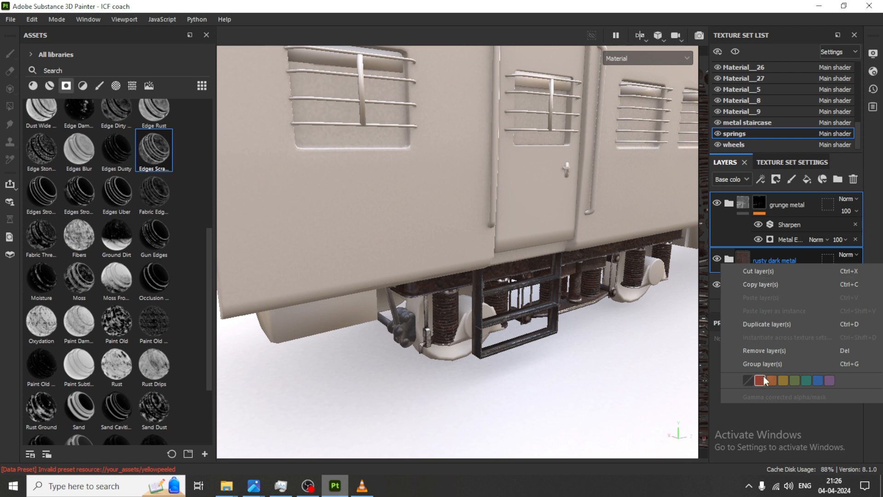
pyautogui.click(771, 363)
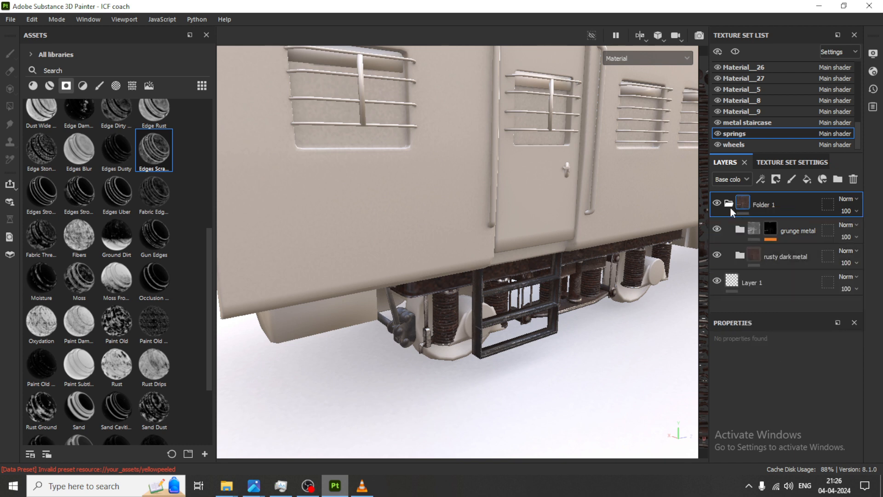
pyautogui.click(730, 206)
# Instantiate the springs' Folder 1 across texture sets, with only the wheels set chosen as the target
pyautogui.rightClick(776, 205)
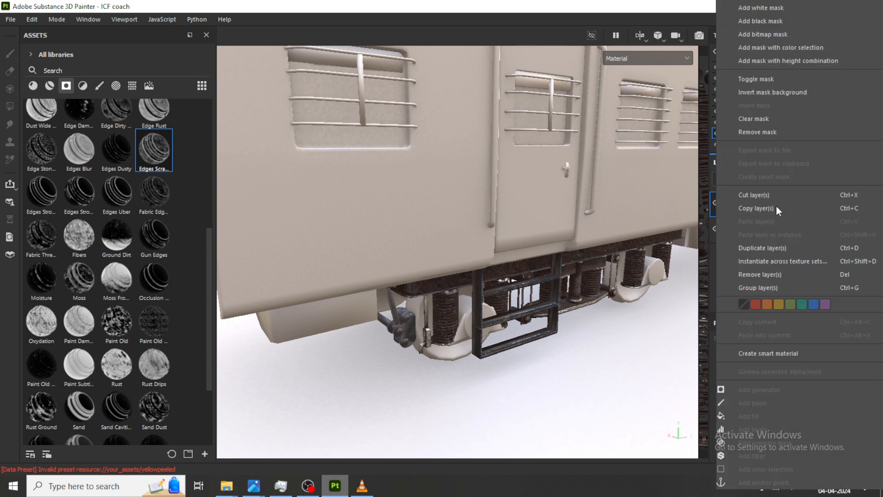
pyautogui.click(804, 261)
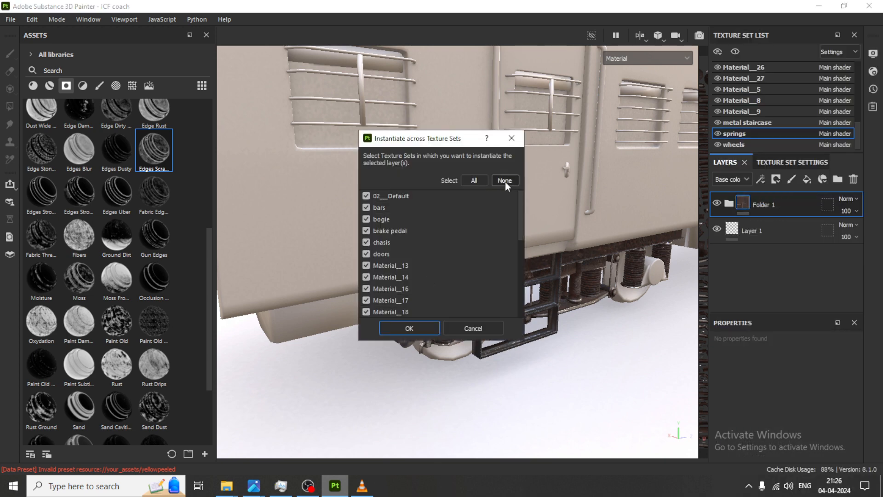
pyautogui.click(505, 181)
pyautogui.scroll(-5, 456, 288)
pyautogui.click(366, 299)
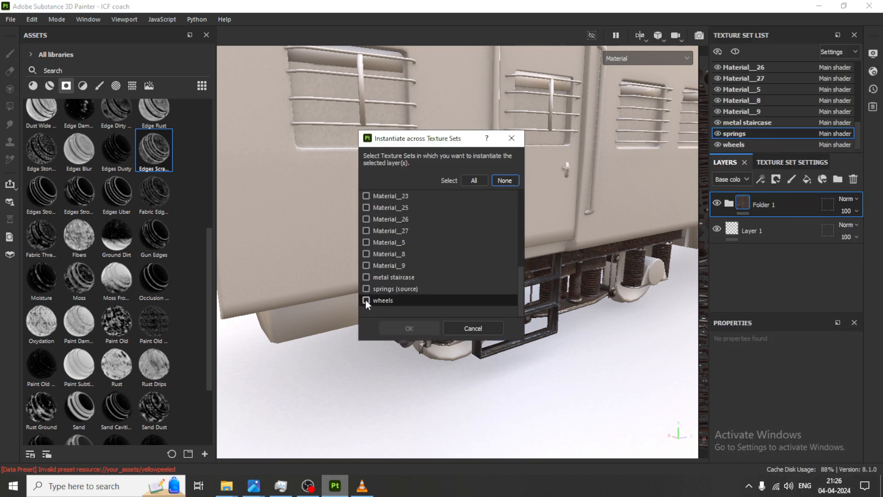
pyautogui.click(418, 328)
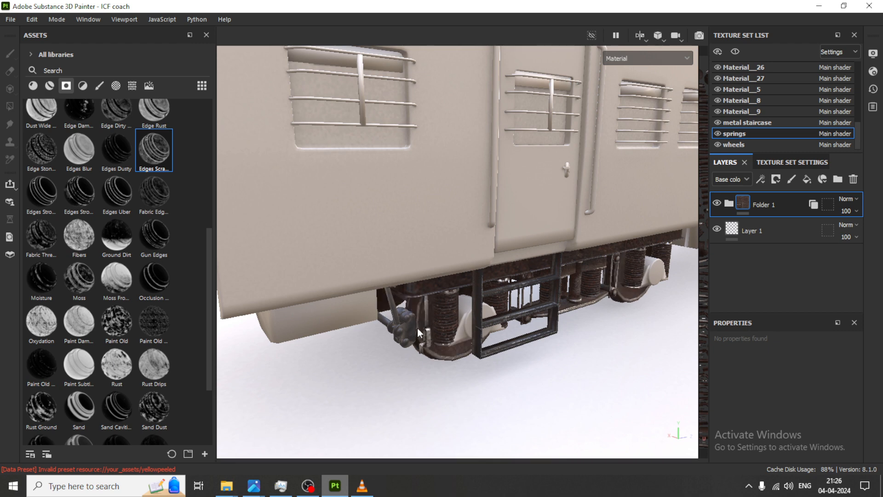
# Examine the rusty metal on the wheels and bogie, both from afar and up close around the staircase
pyautogui.scroll(8, 465, 319)
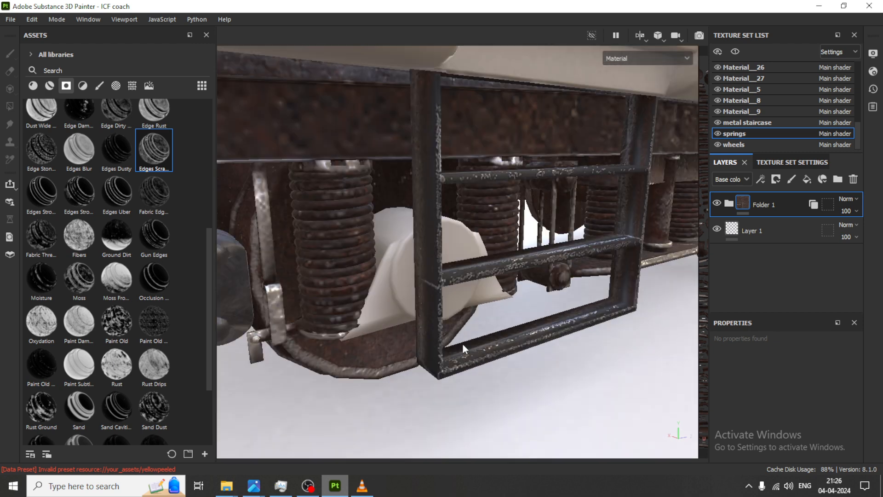
pyautogui.scroll(-15, 462, 344)
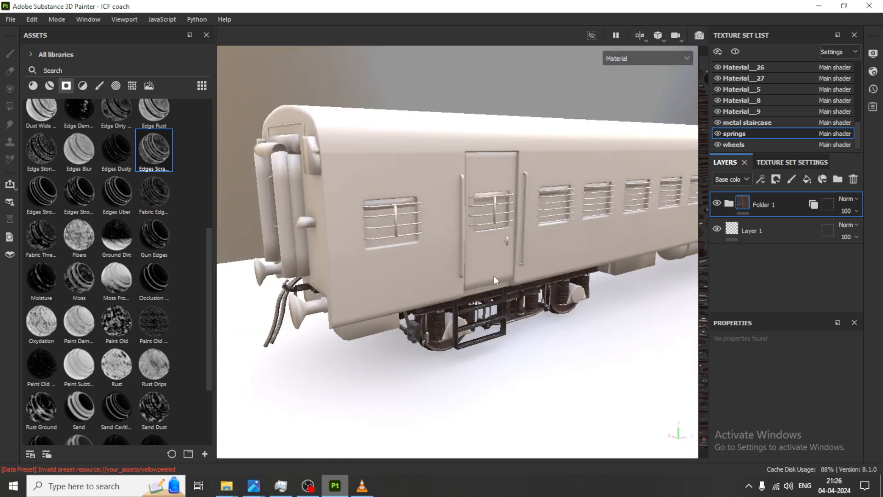
pyautogui.moveTo(492, 275); pyautogui.dragTo(479, 297, button='middle')
pyautogui.keyDown('alt'); pyautogui.moveTo(502, 301); pyautogui.dragTo(407, 297); pyautogui.keyUp('alt')
pyautogui.keyDown('alt'); pyautogui.moveTo(407, 298); pyautogui.dragTo(412, 294, button='middle'); pyautogui.keyUp('alt')
pyautogui.scroll(1, 403, 317)
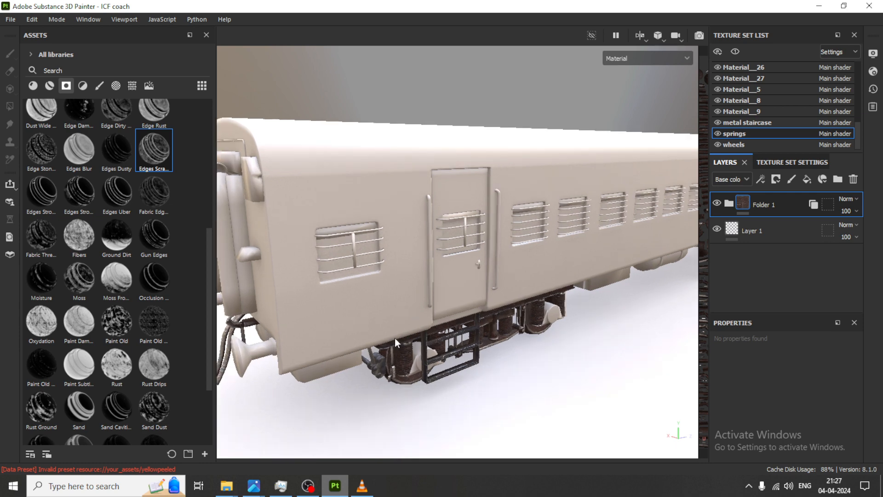
pyautogui.keyDown('alt'); pyautogui.moveTo(394, 338); pyautogui.dragTo(403, 307, button='middle'); pyautogui.keyUp('alt')
pyautogui.keyDown('alt'); pyautogui.moveTo(608, 331); pyautogui.dragTo(596, 325); pyautogui.keyUp('alt')
pyautogui.scroll(7, 421, 326)
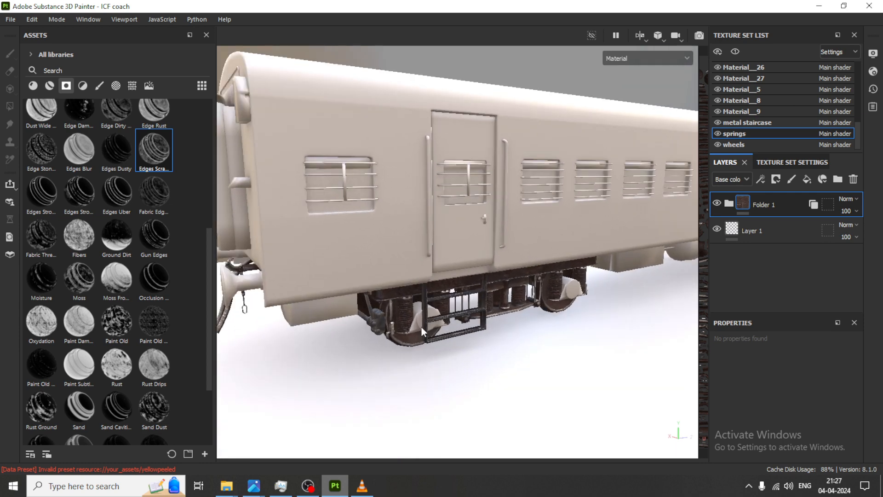
pyautogui.scroll(2, 421, 327)
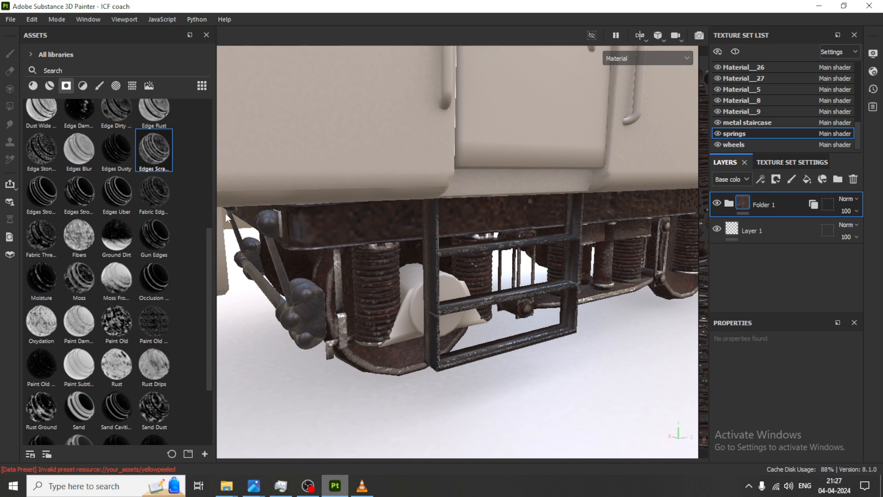
# Look through the texture sets for the untextured axle part behind the staircase and select Material__13
pyautogui.click(33, 86)
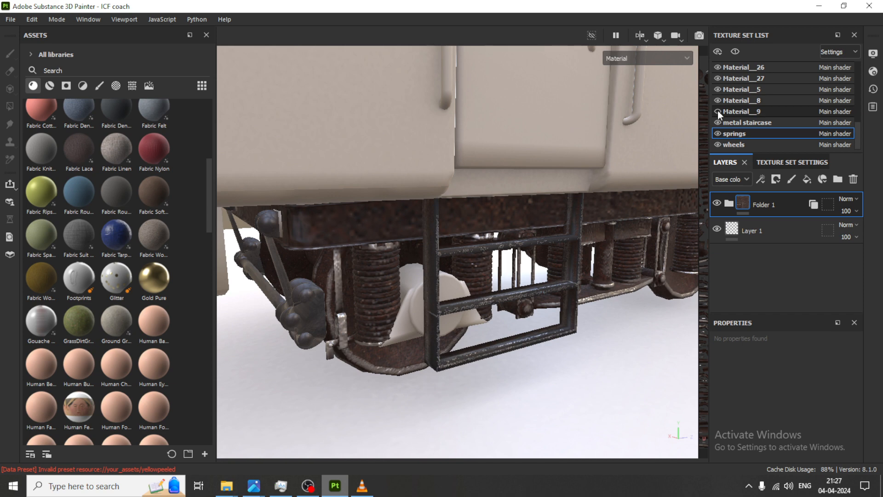
pyautogui.scroll(1, 717, 110)
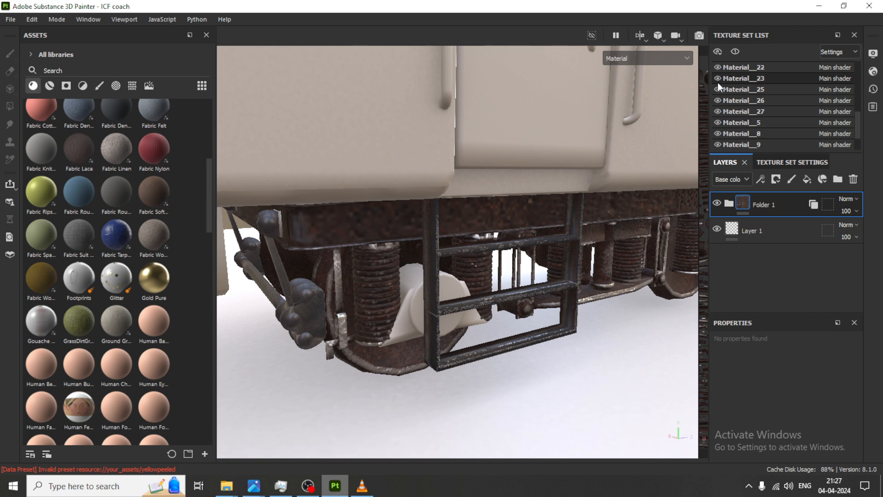
pyautogui.click(736, 78)
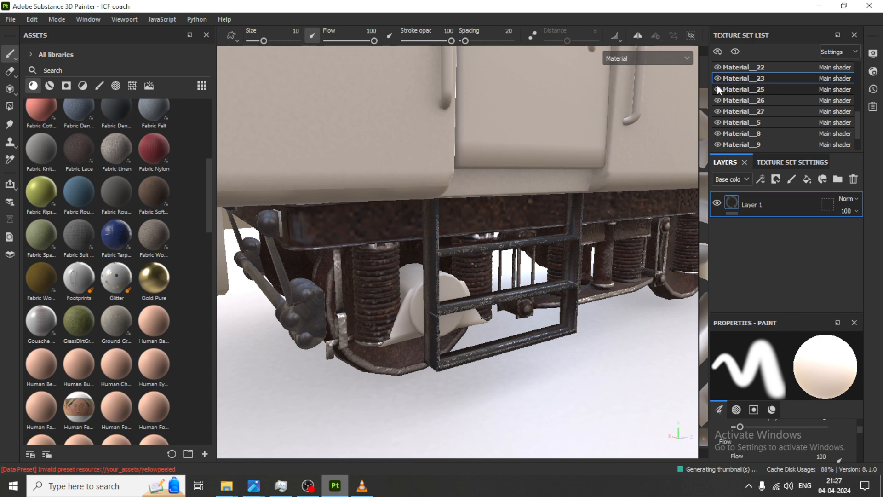
pyautogui.click(717, 85)
pyautogui.click(717, 100)
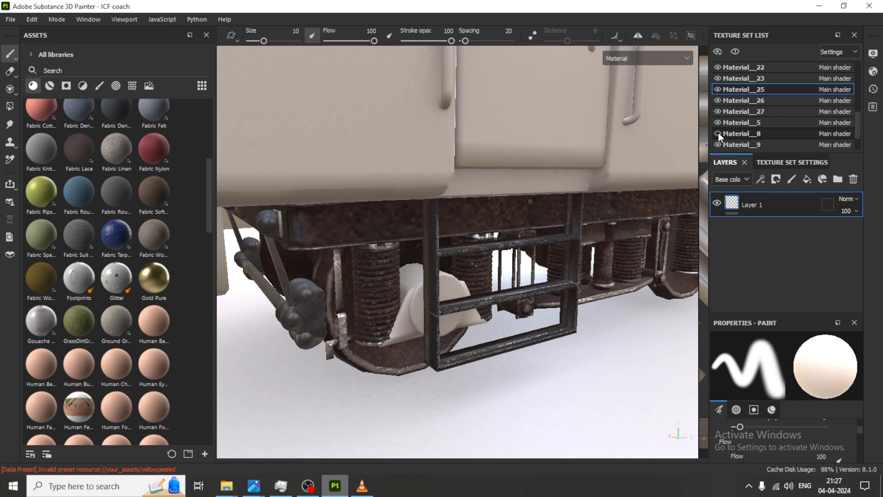
pyautogui.scroll(5, 718, 132)
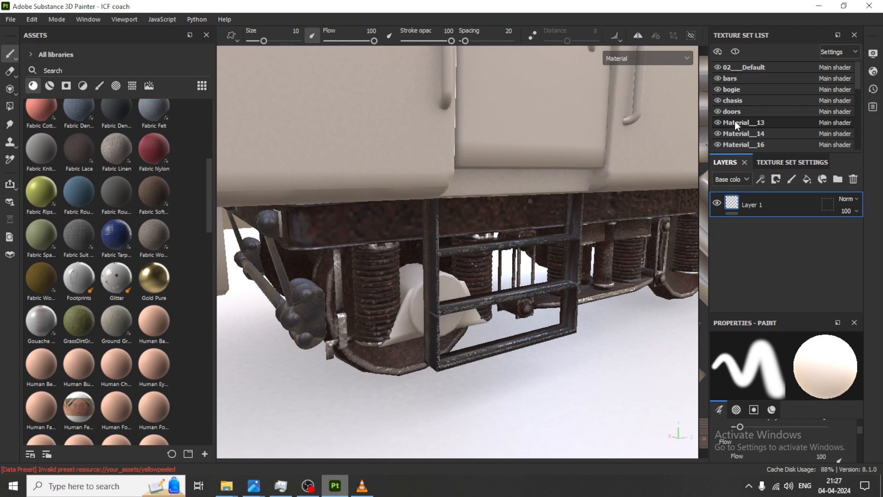
pyautogui.click(735, 121)
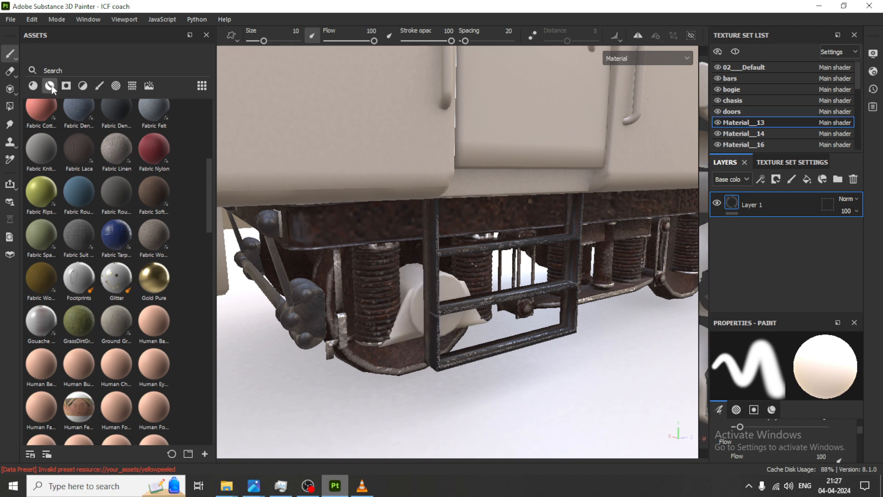
# Search the smart materials for "metal" and apply Steel Gun Matte to the axle part in Material__13
pyautogui.click(50, 86)
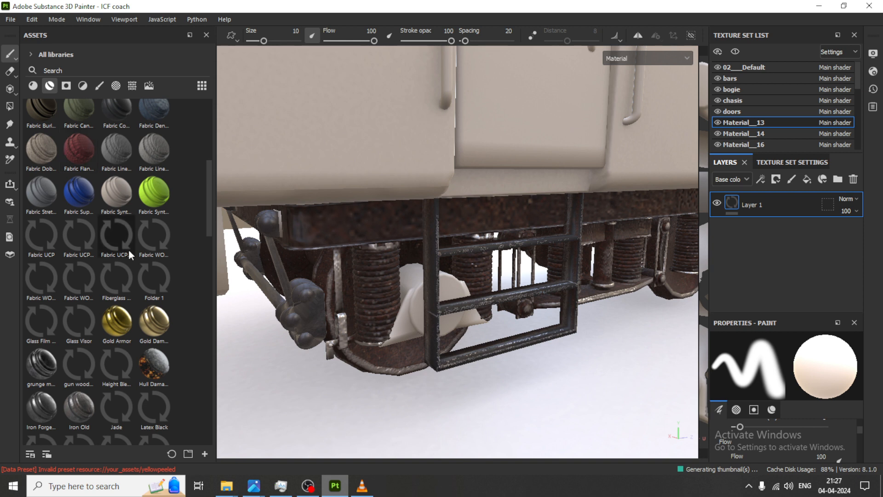
pyautogui.moveTo(49, 371)
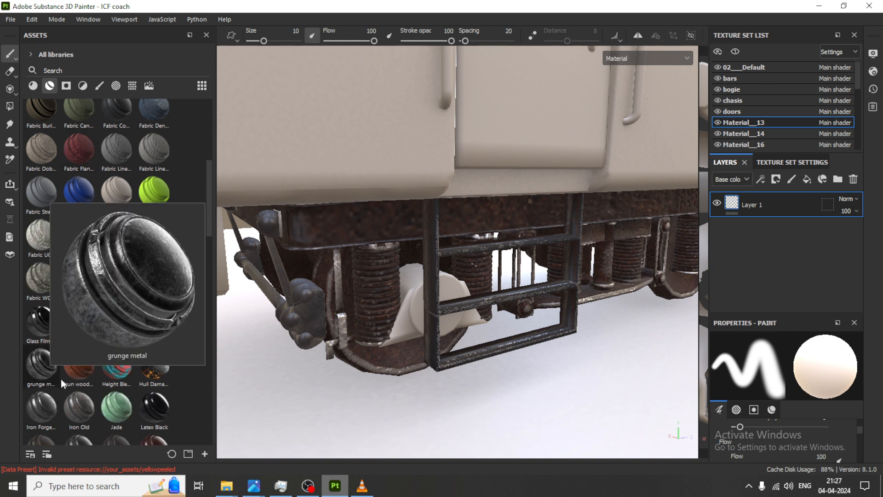
pyautogui.click(33, 86)
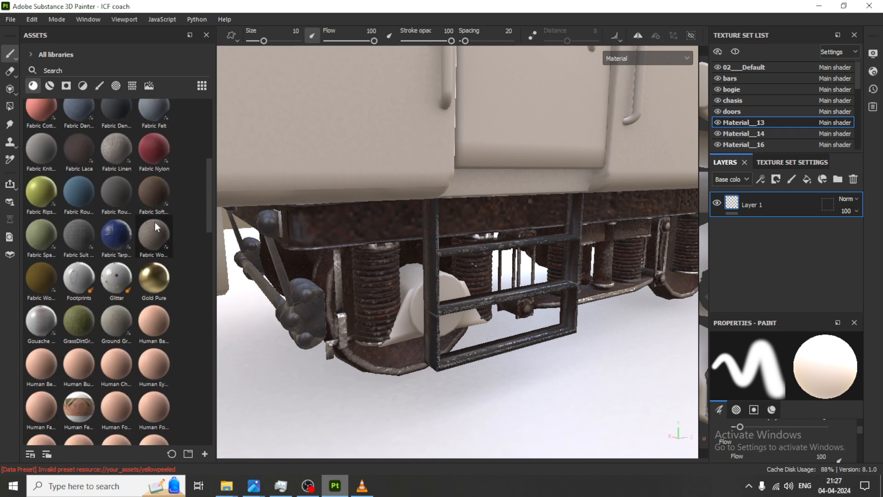
pyautogui.click(50, 85)
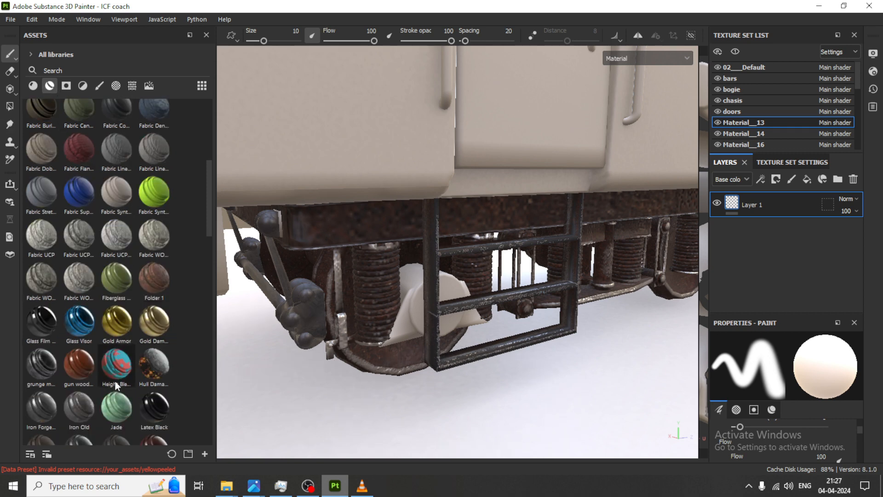
pyautogui.scroll(-6, 115, 384)
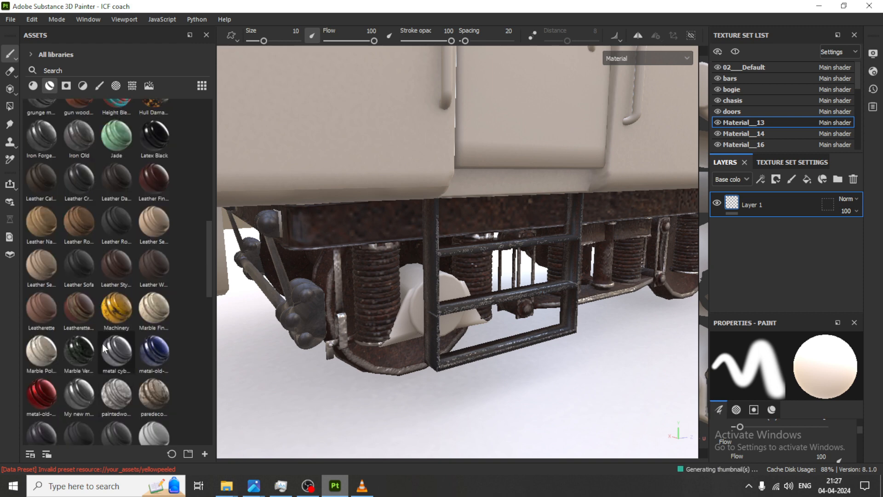
pyautogui.click(75, 69)
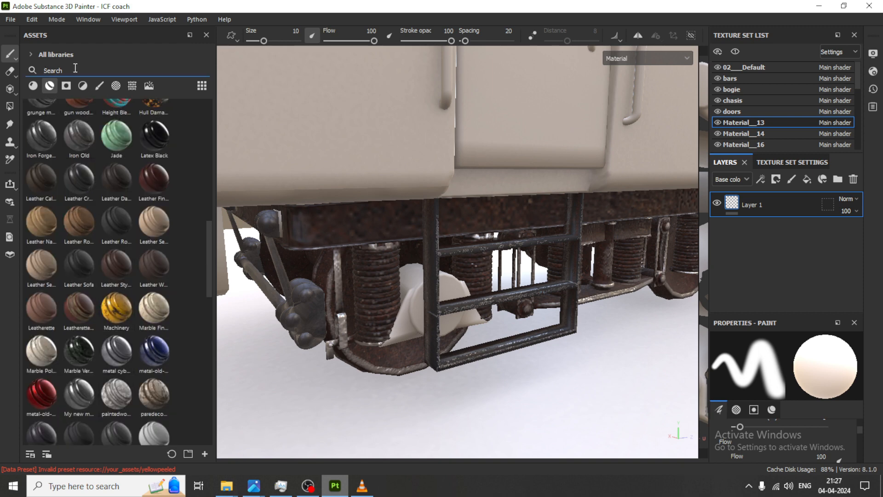
pyautogui.write('metal')
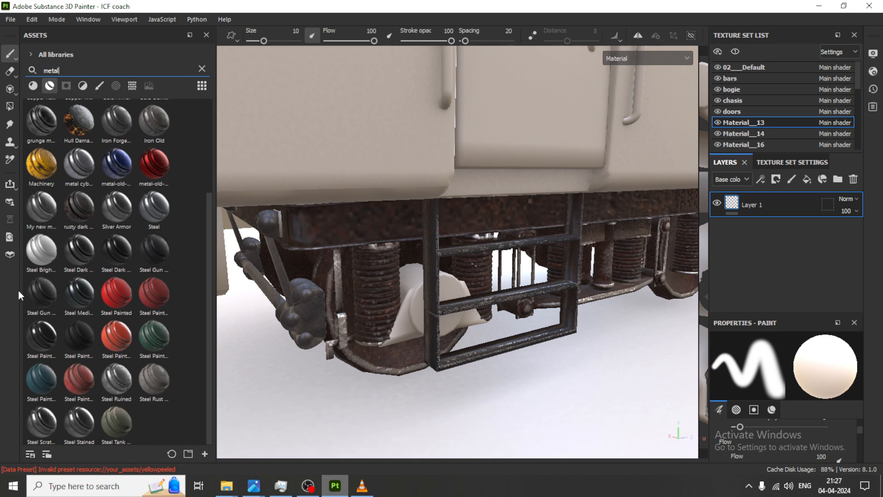
pyautogui.moveTo(27, 291)
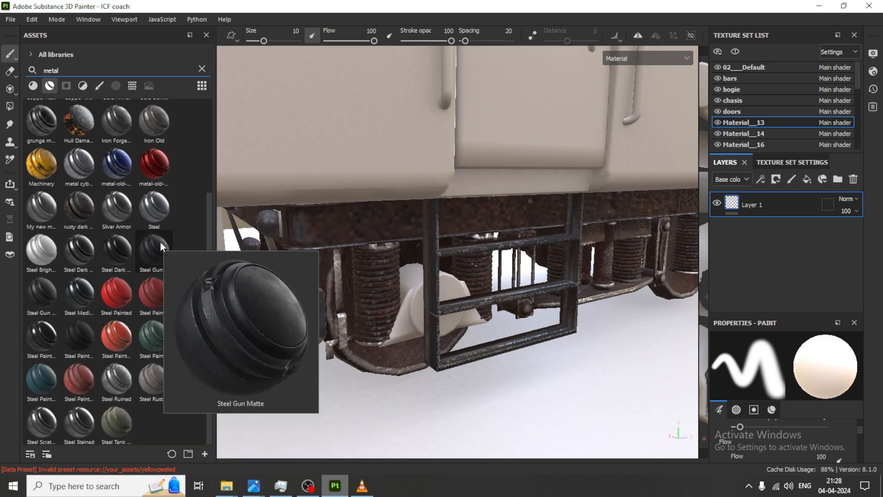
pyautogui.moveTo(161, 243); pyautogui.dragTo(404, 322)
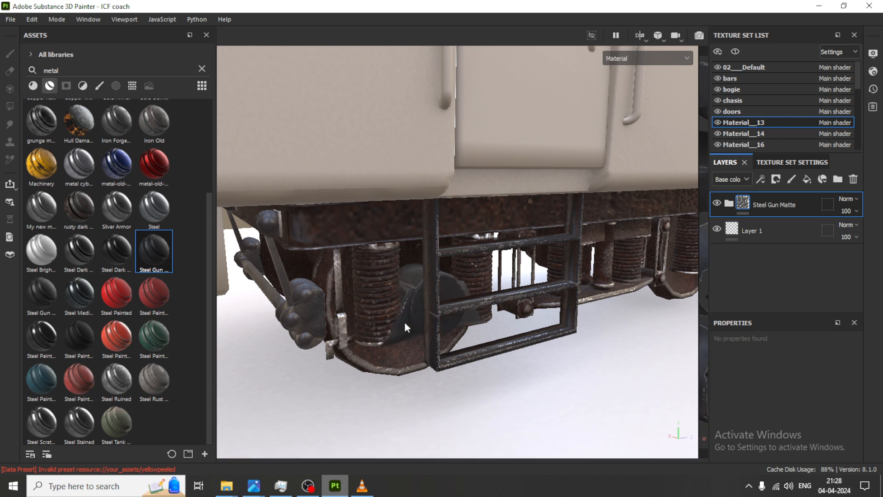
# Apply the green Steel Painted Scraped smart material to the bars texture set for the door handrails
pyautogui.scroll(5, 428, 295)
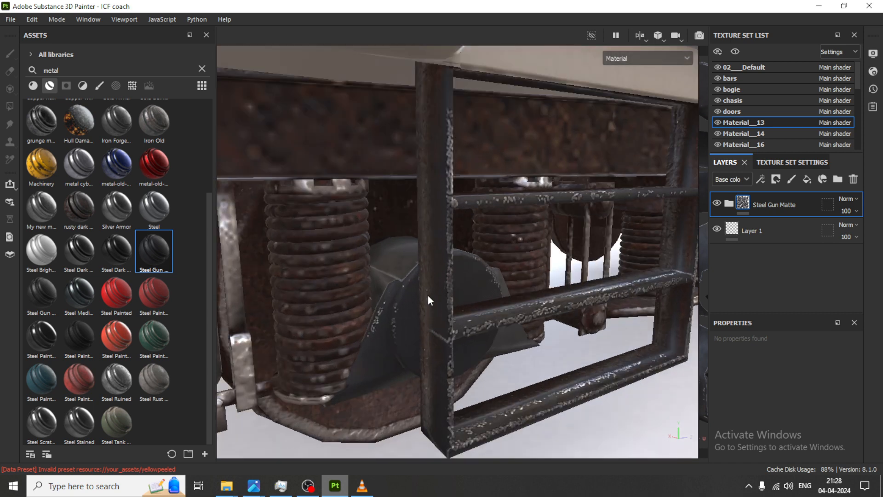
pyautogui.scroll(-2, 427, 295)
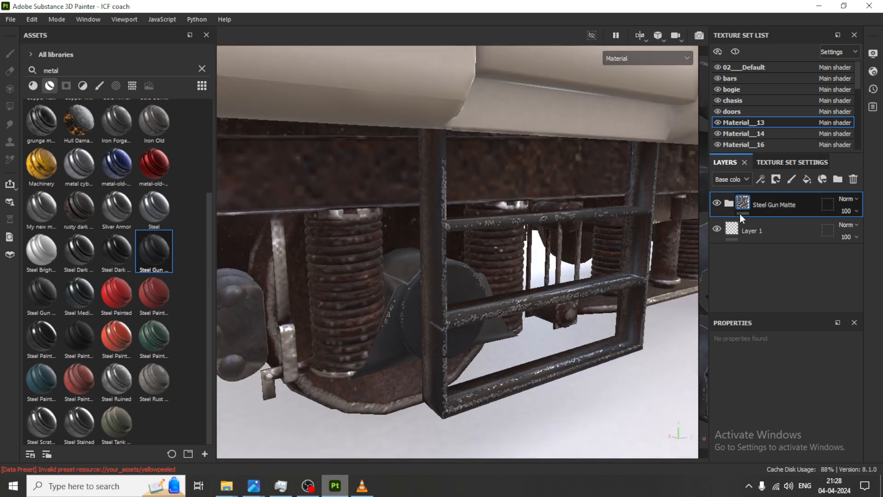
pyautogui.scroll(-6, 469, 313)
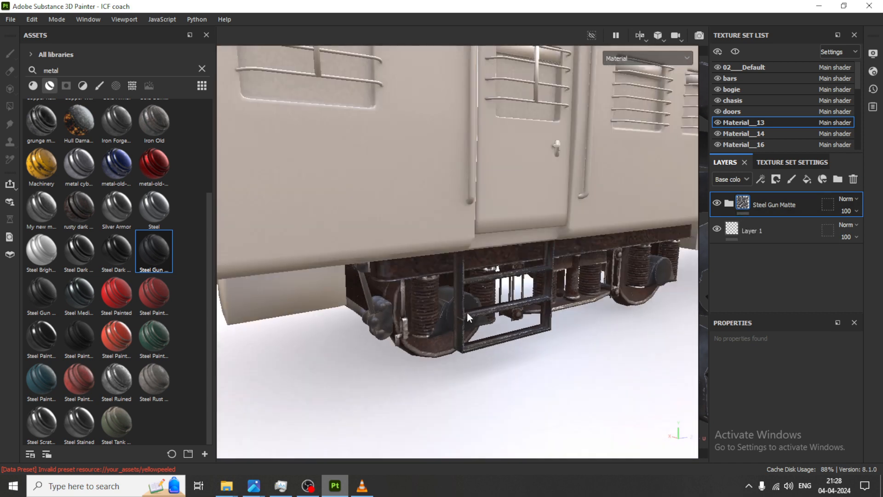
pyautogui.scroll(-4, 467, 313)
pyautogui.keyDown('alt'); pyautogui.moveTo(515, 283); pyautogui.dragTo(455, 282); pyautogui.keyUp('alt')
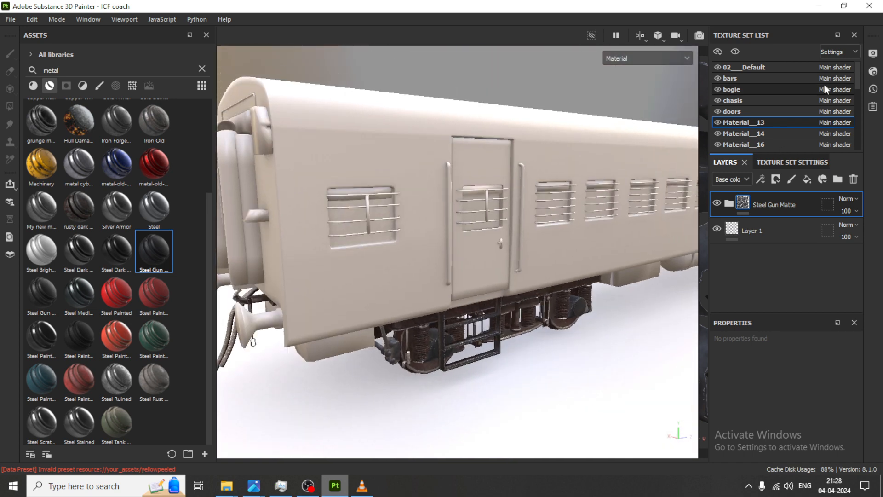
pyautogui.click(735, 80)
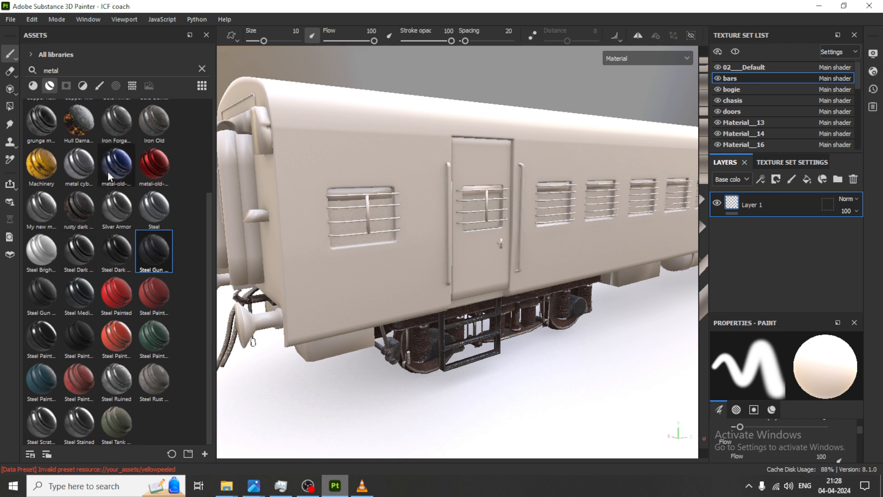
pyautogui.moveTo(108, 174)
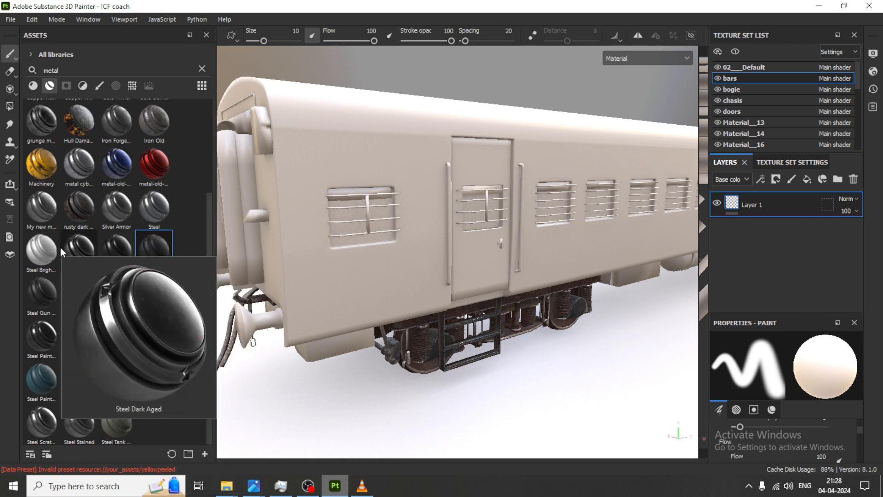
pyautogui.moveTo(60, 197)
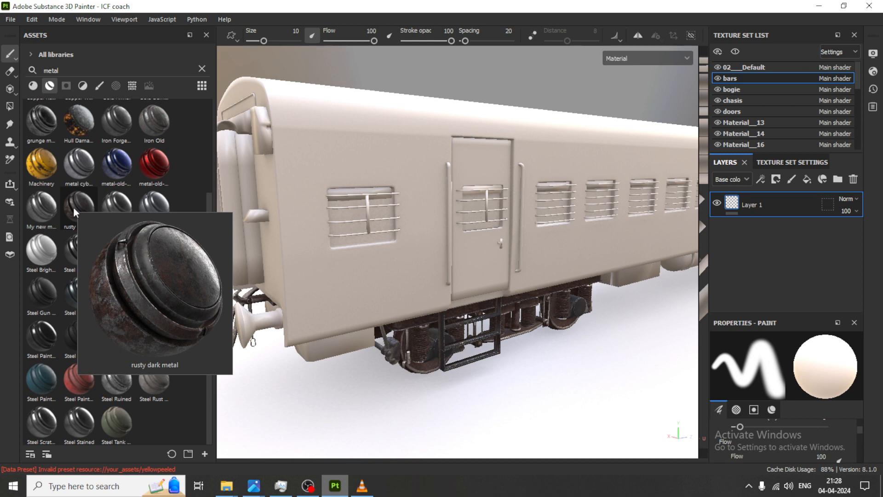
pyautogui.scroll(3, 126, 329)
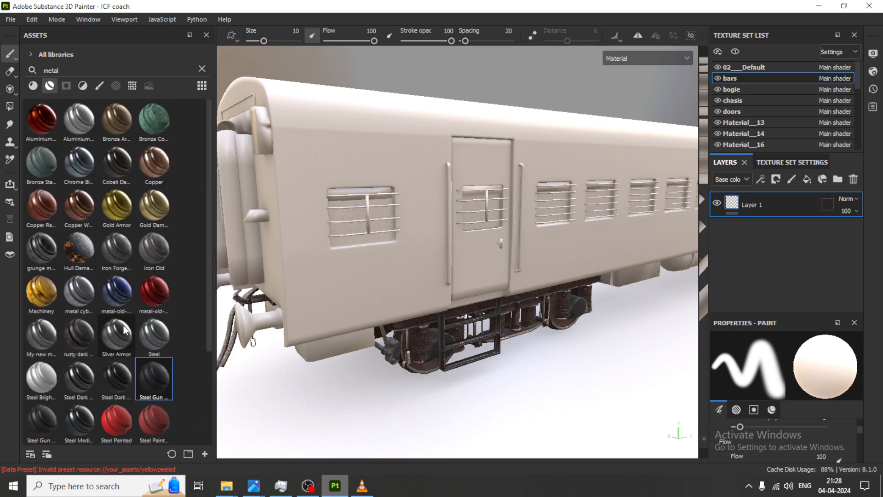
pyautogui.scroll(-3, 125, 329)
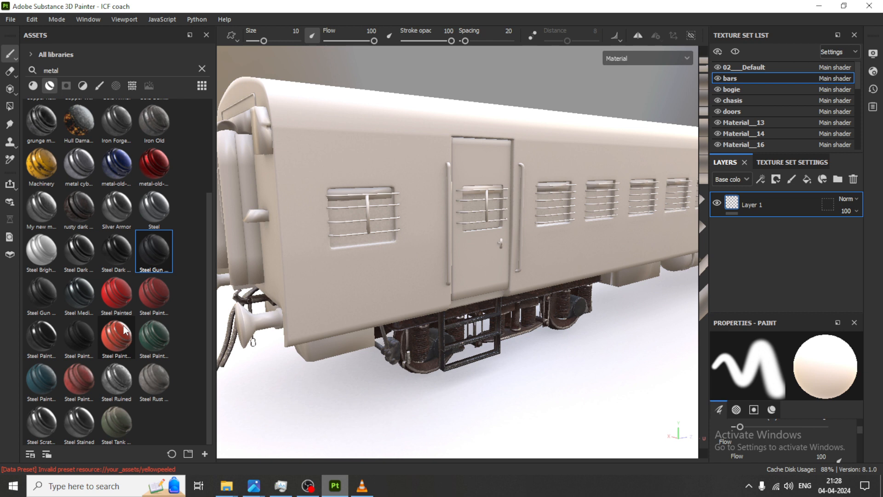
pyautogui.moveTo(57, 387)
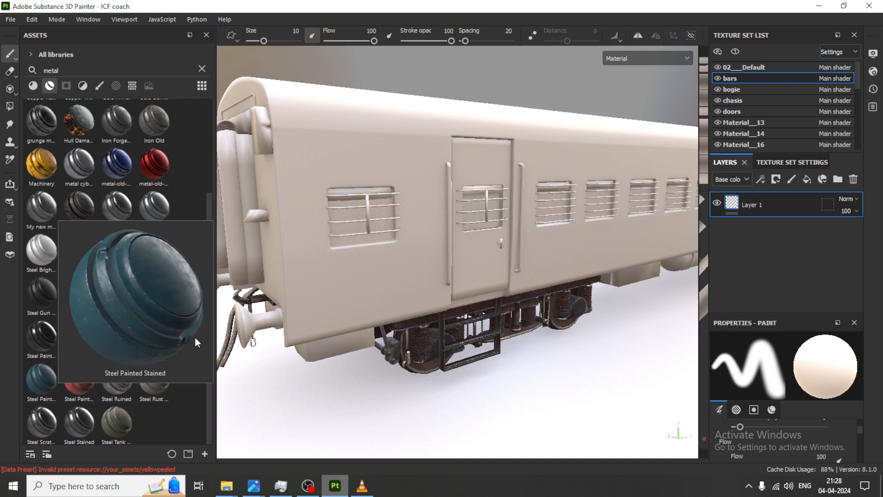
pyautogui.moveTo(153, 337)
pyautogui.moveTo(153, 337)
pyautogui.mouseDown()
pyautogui.moveTo(407, 186)
pyautogui.moveTo(448, 195)
pyautogui.mouseUp()
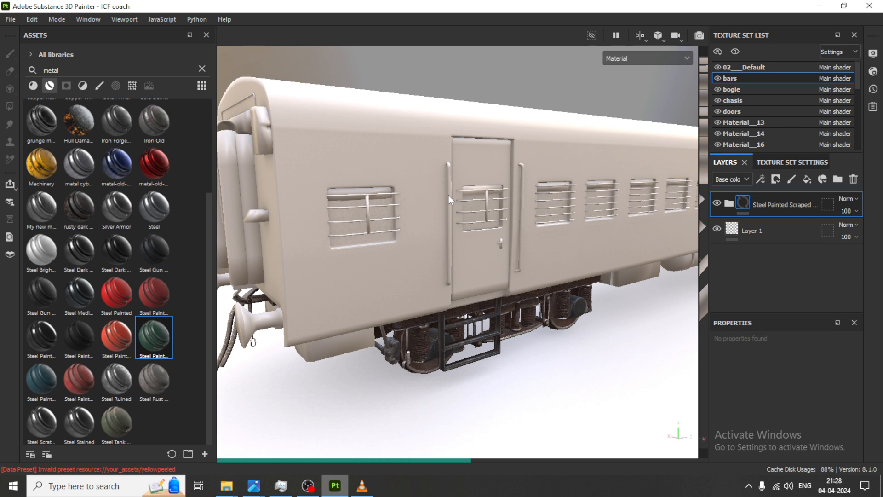
# Expand the Steel Painted Scraped folder on the bars and set its Dirt layer's base color to a dark golden yellow
pyautogui.scroll(3, 450, 188)
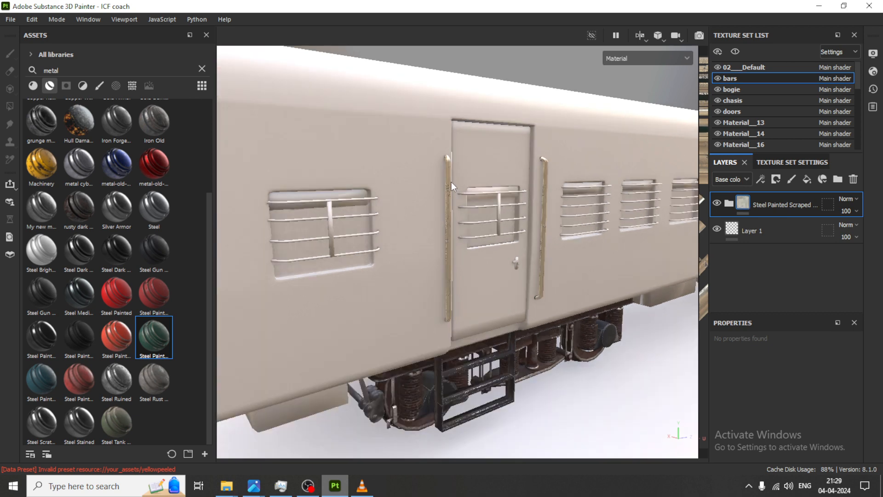
pyautogui.scroll(3, 452, 181)
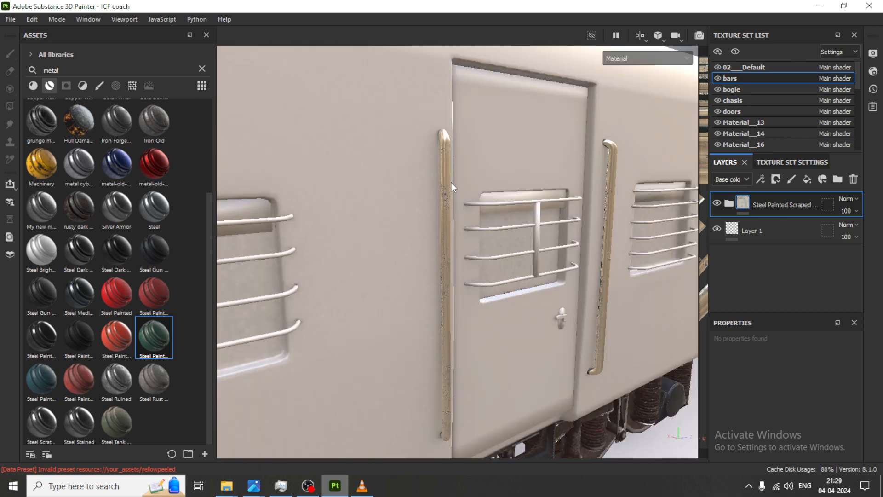
pyautogui.click(730, 203)
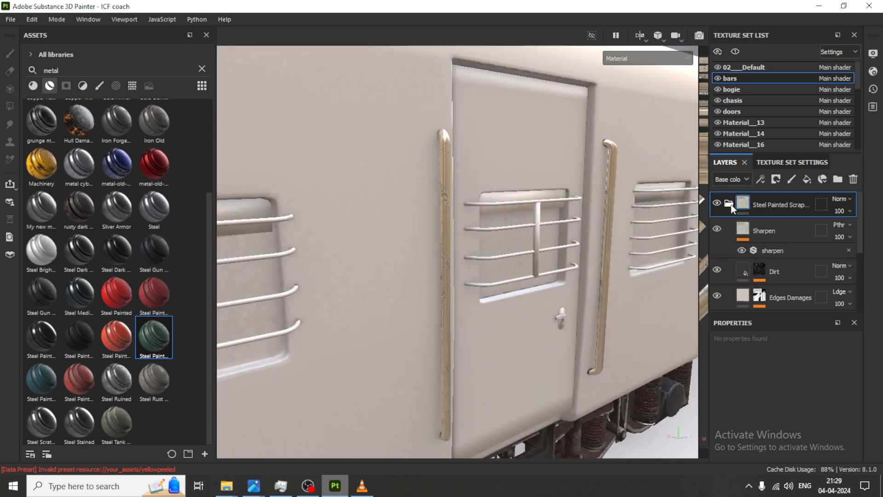
pyautogui.scroll(-1, 768, 267)
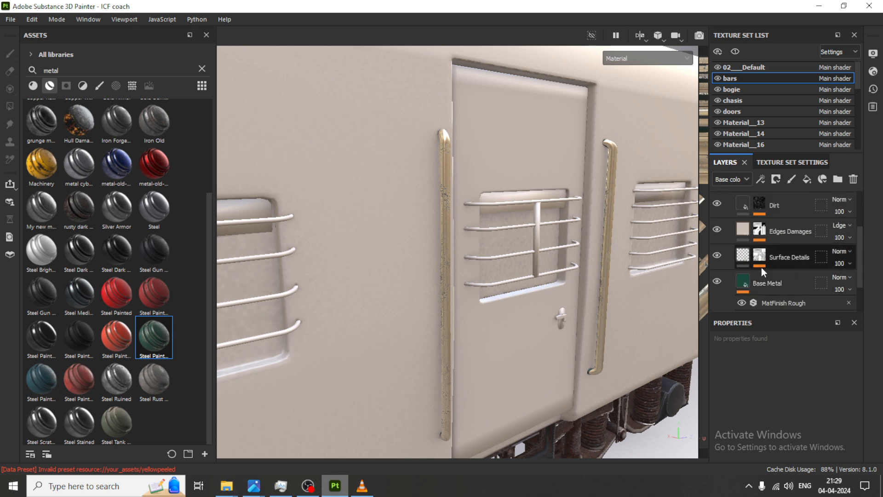
pyautogui.scroll(1, 750, 251)
pyautogui.click(739, 240)
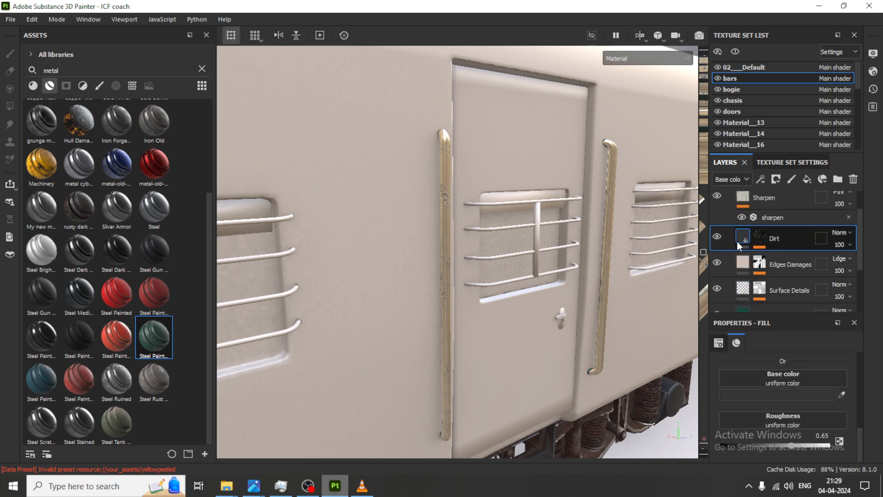
pyautogui.scroll(-1, 788, 405)
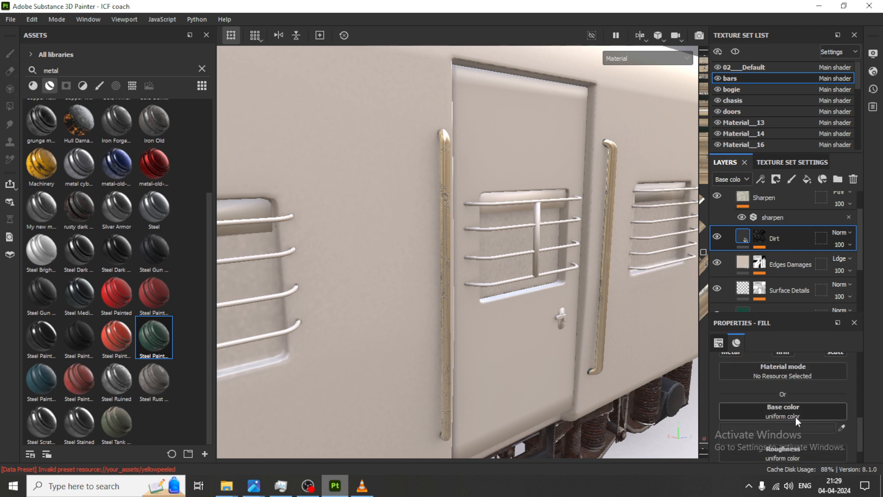
pyautogui.click(787, 427)
pyautogui.click(683, 368)
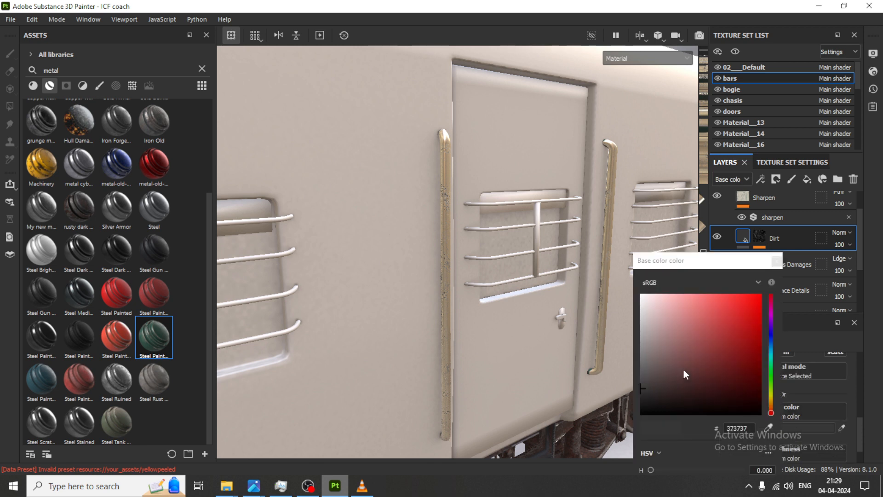
pyautogui.click(745, 313)
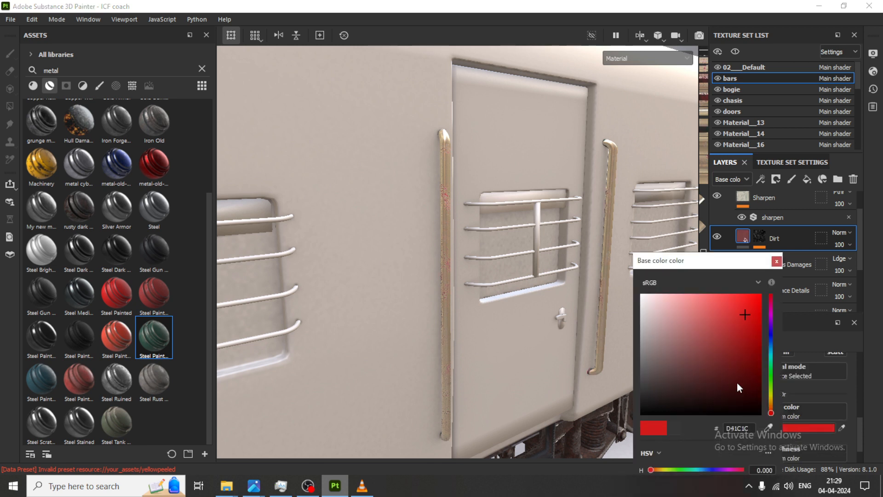
pyautogui.click(737, 398)
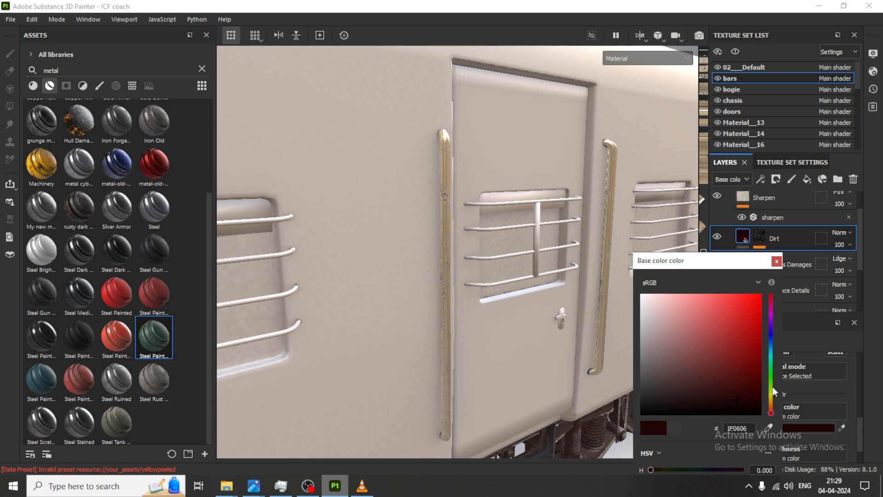
pyautogui.moveTo(773, 391)
pyautogui.mouseDown()
pyautogui.moveTo(773, 398)
pyautogui.moveTo(762, 391)
pyautogui.mouseUp()
pyautogui.click(759, 309)
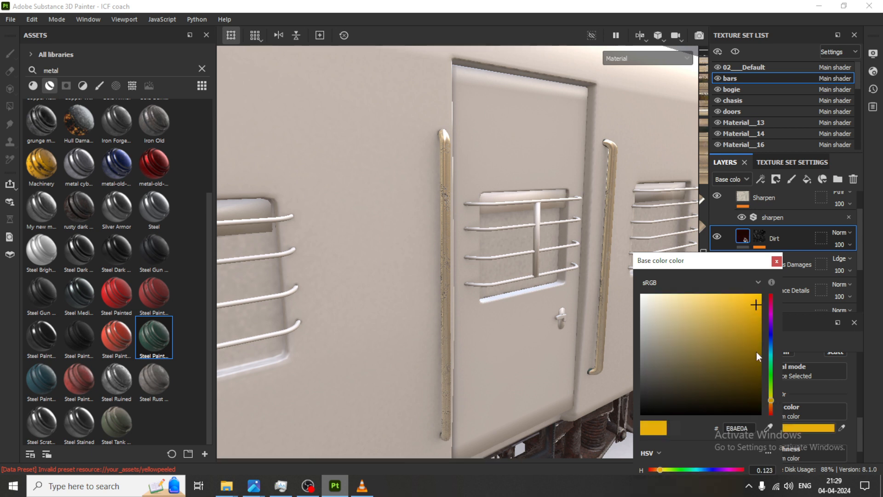
pyautogui.click(756, 354)
pyautogui.click(776, 261)
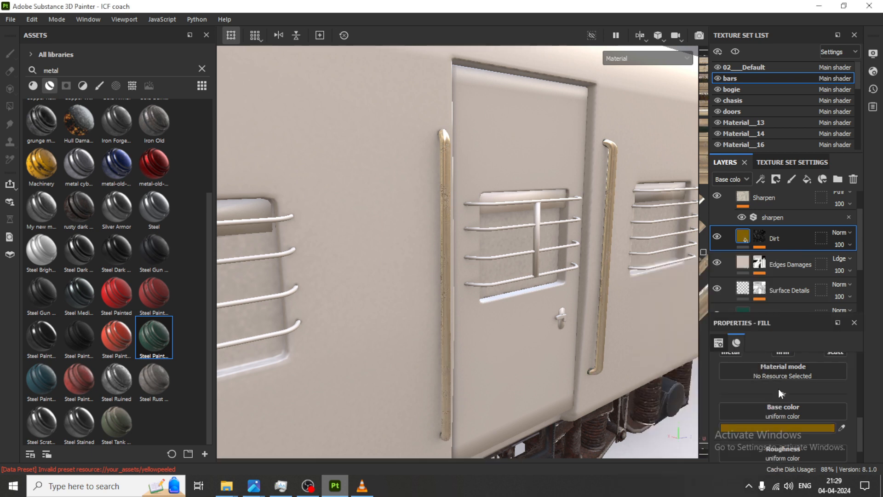
# Set the base color of the handrails' Edges Damages layer to a strong olive yellow
pyautogui.scroll(3, 784, 392)
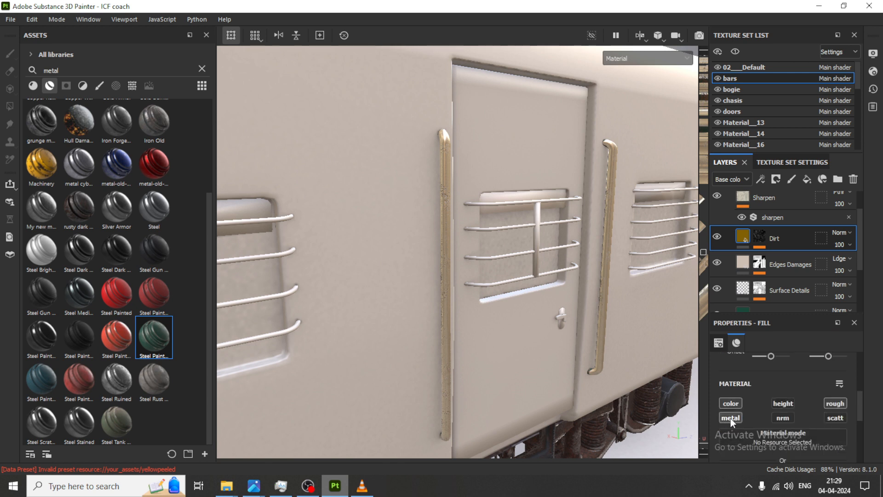
pyautogui.scroll(5, 776, 395)
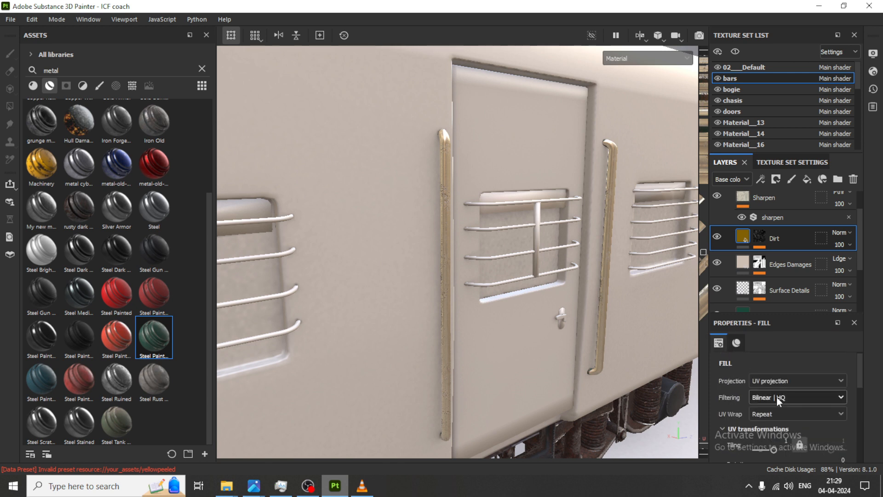
pyautogui.click(746, 270)
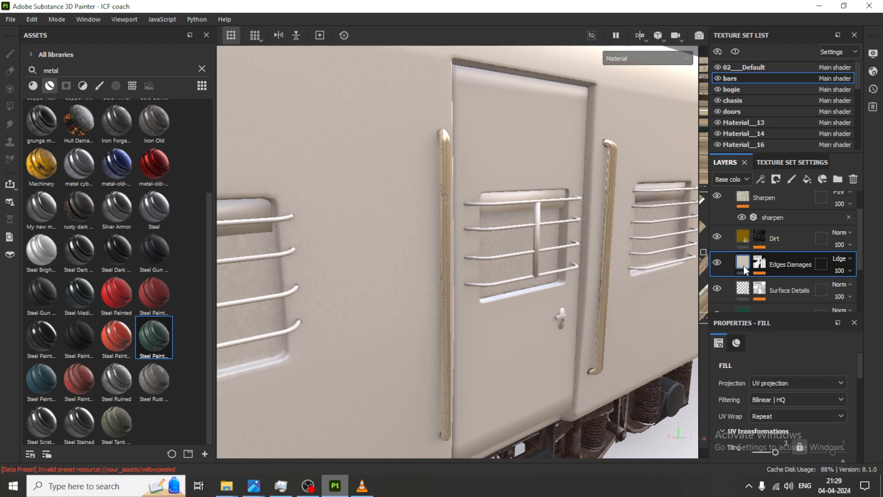
pyautogui.scroll(-2, 793, 432)
pyautogui.scroll(-3, 800, 422)
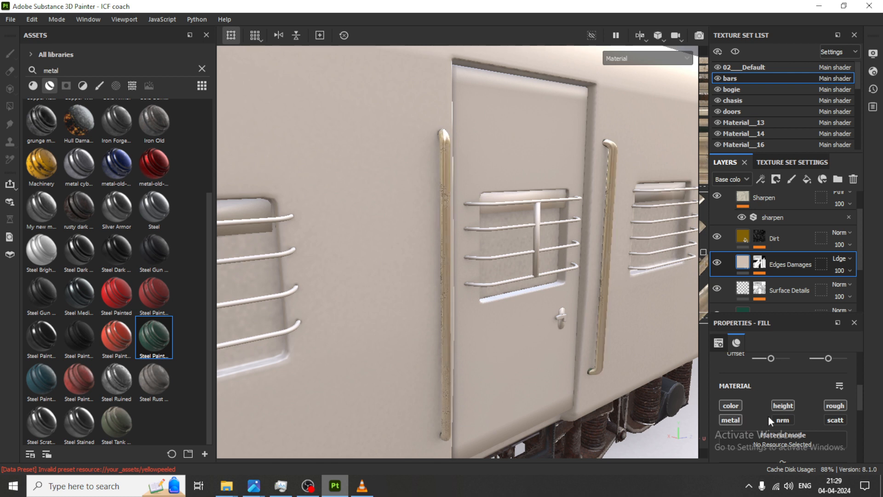
pyautogui.scroll(-5, 776, 416)
pyautogui.click(778, 365)
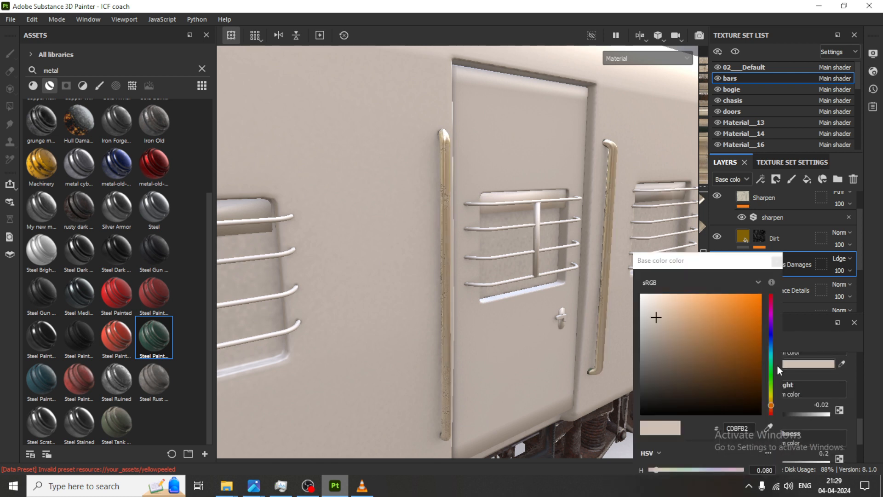
pyautogui.moveTo(737, 343); pyautogui.dragTo(750, 326)
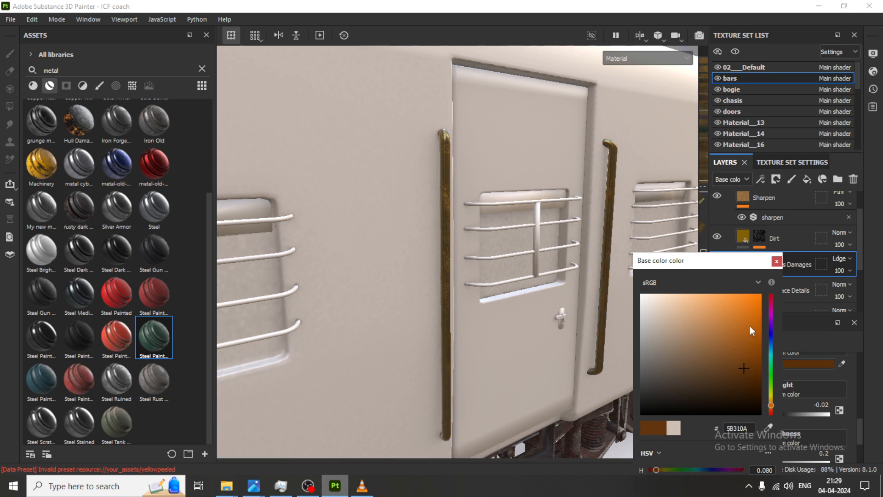
pyautogui.moveTo(771, 406); pyautogui.dragTo(771, 393)
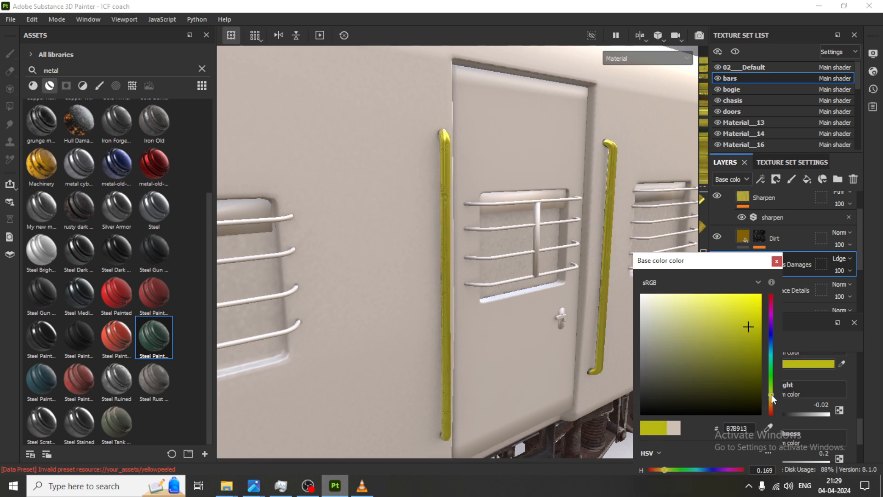
pyautogui.click(752, 373)
pyautogui.click(753, 330)
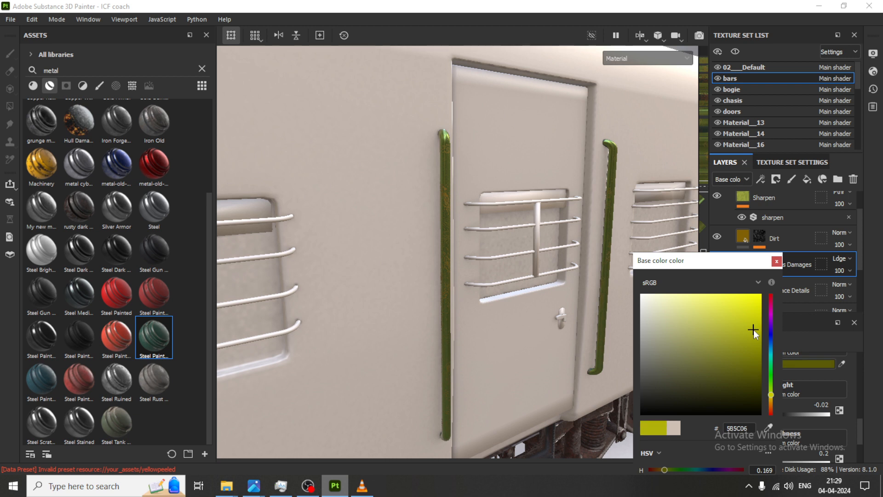
pyautogui.click(778, 266)
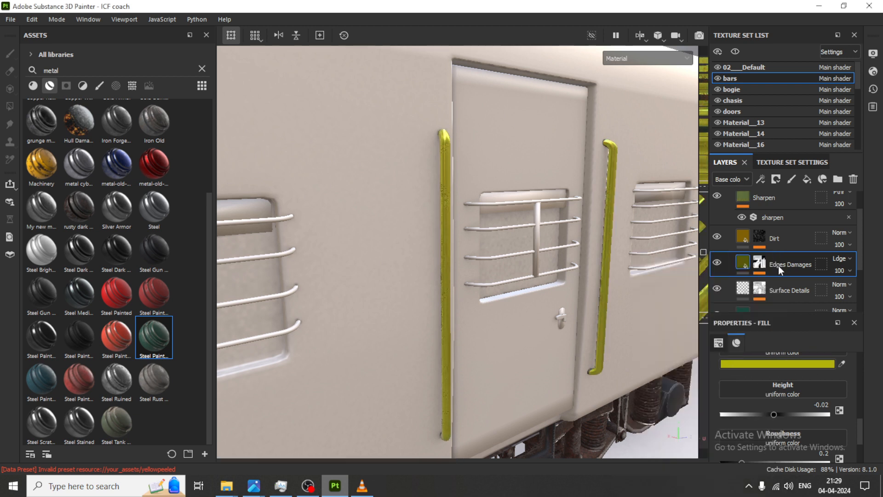
# Raise the roughness of the Edges Damages layer to about 0.39
pyautogui.scroll(-1, 754, 405)
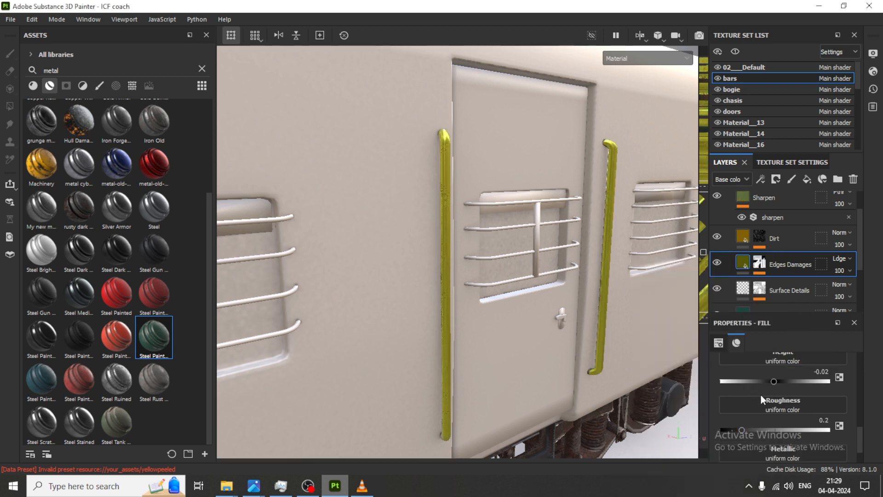
pyautogui.moveTo(741, 430); pyautogui.dragTo(768, 424)
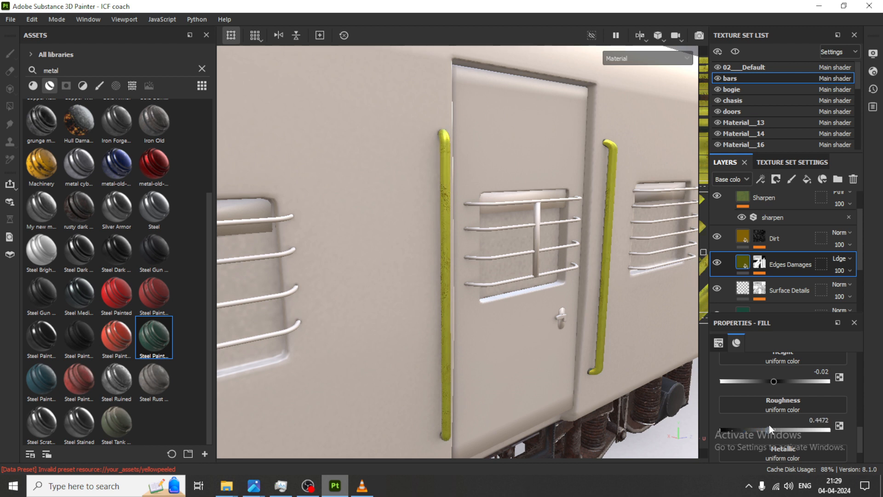
pyautogui.moveTo(840, 426); pyautogui.dragTo(762, 437)
# Set the base color of the handrails' Base Metal layer to a bright orange
pyautogui.scroll(-2, 766, 276)
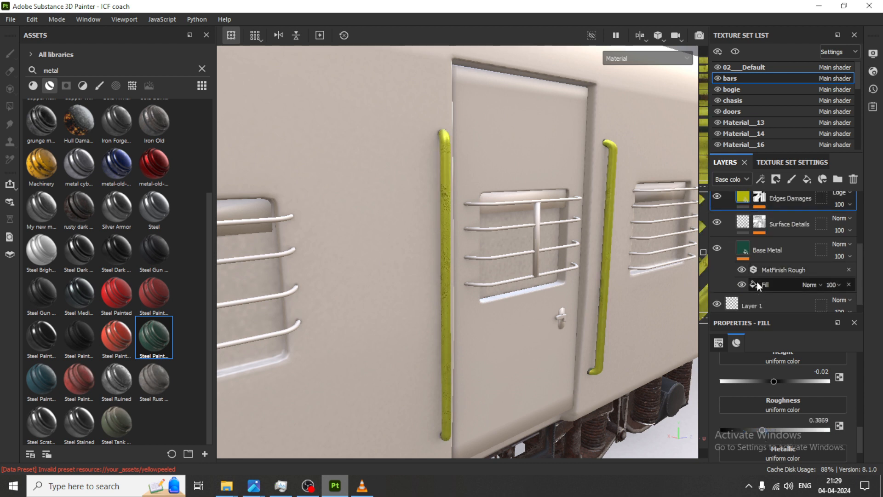
pyautogui.click(746, 250)
pyautogui.scroll(2, 789, 382)
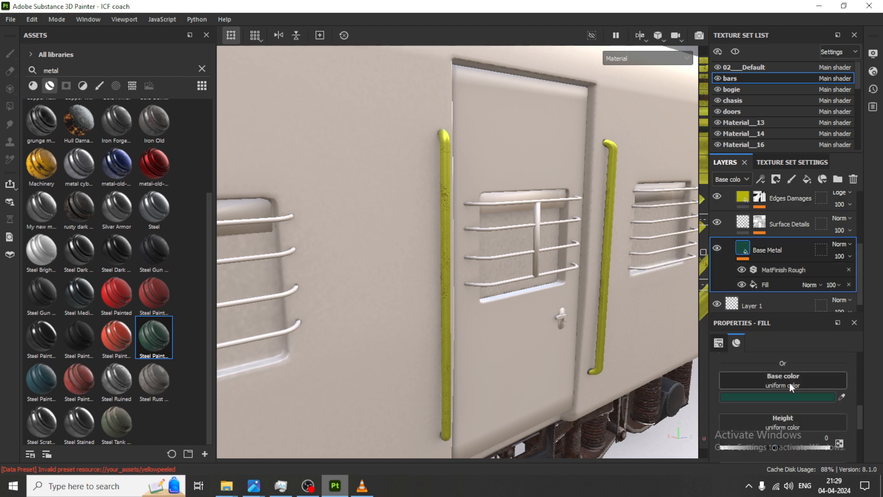
pyautogui.click(786, 396)
pyautogui.moveTo(772, 379); pyautogui.dragTo(773, 397)
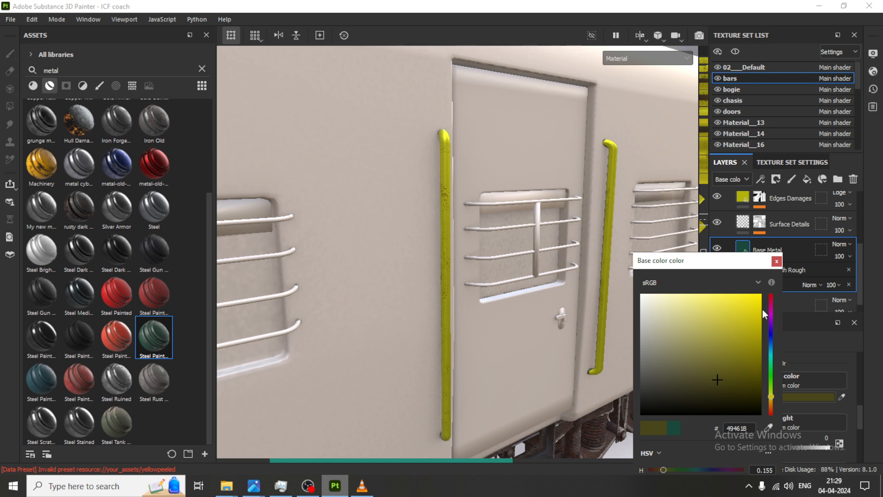
pyautogui.moveTo(760, 303); pyautogui.dragTo(763, 289)
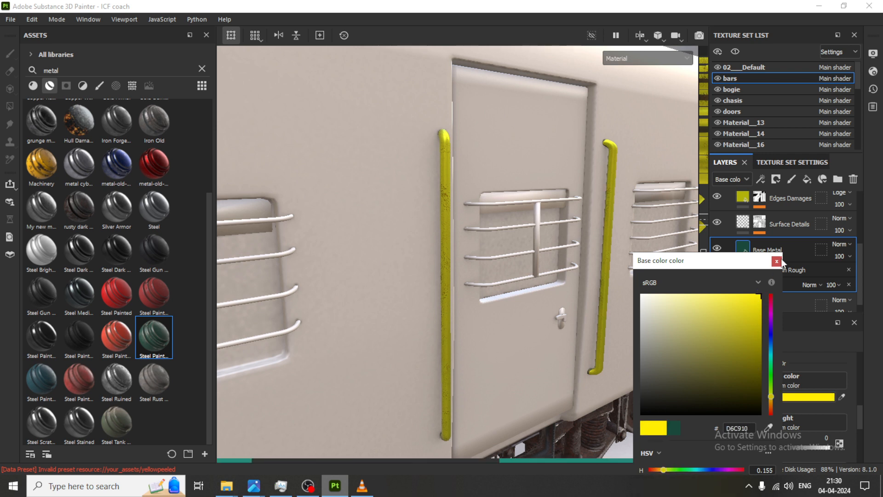
pyautogui.moveTo(774, 401); pyautogui.dragTo(772, 406)
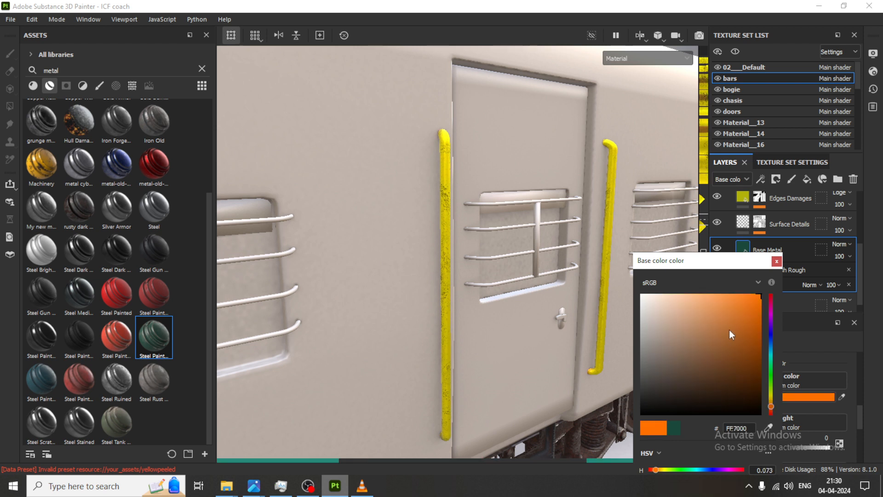
pyautogui.click(755, 299)
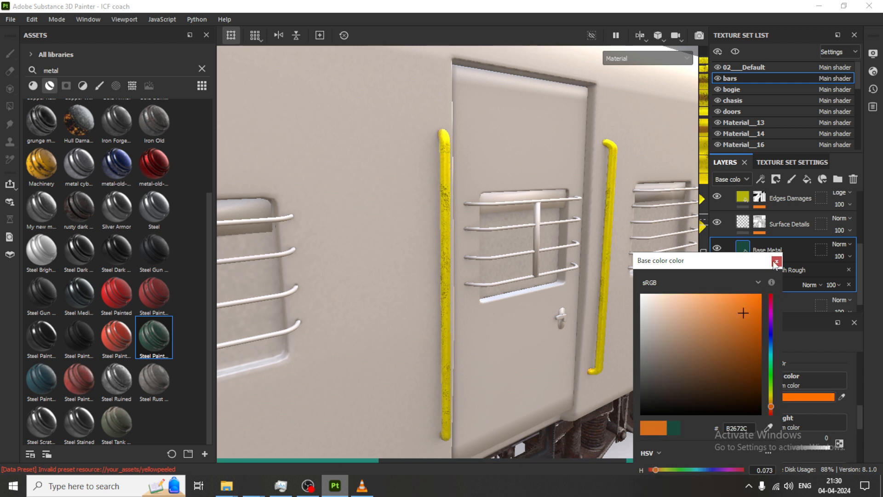
pyautogui.click(795, 360)
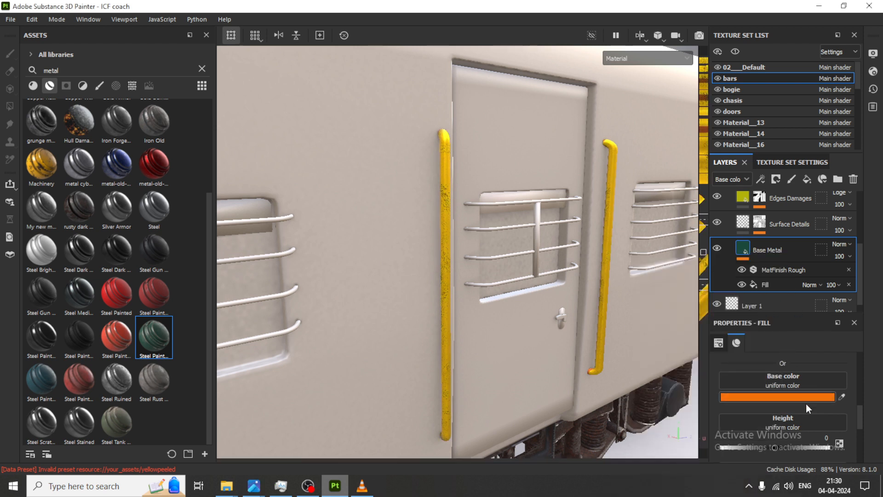
# Set the Base Metal layer's roughness to about 0.33 and its height to about 0.35
pyautogui.scroll(-2, 805, 405)
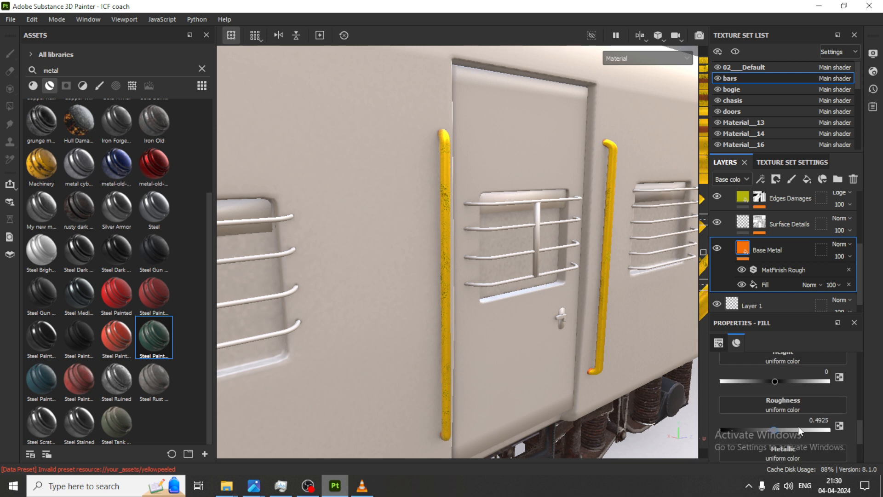
pyautogui.click(803, 428)
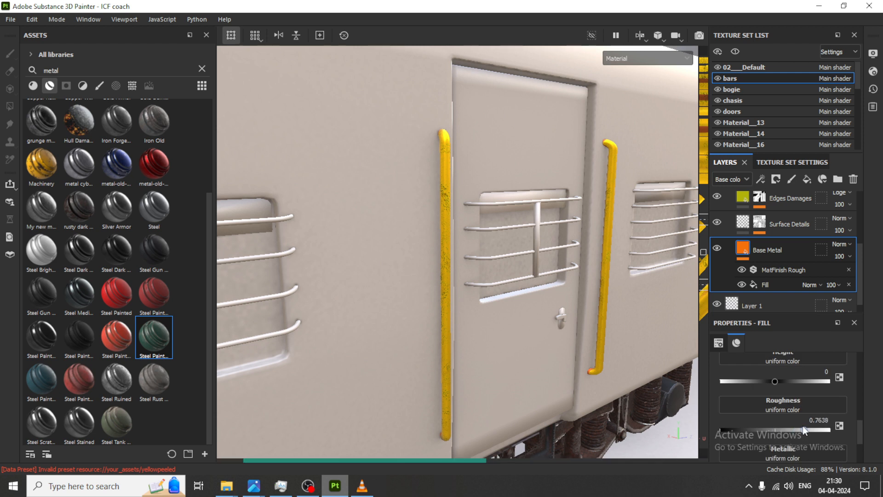
pyautogui.click(756, 434)
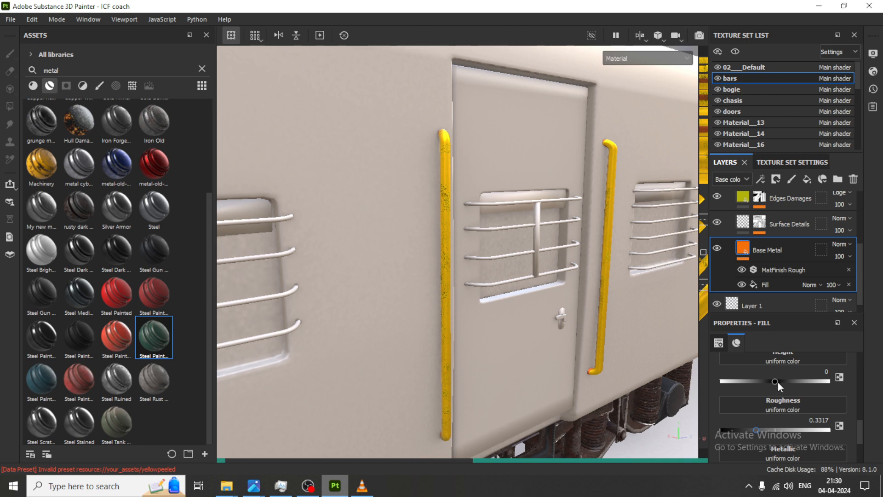
pyautogui.click(793, 379)
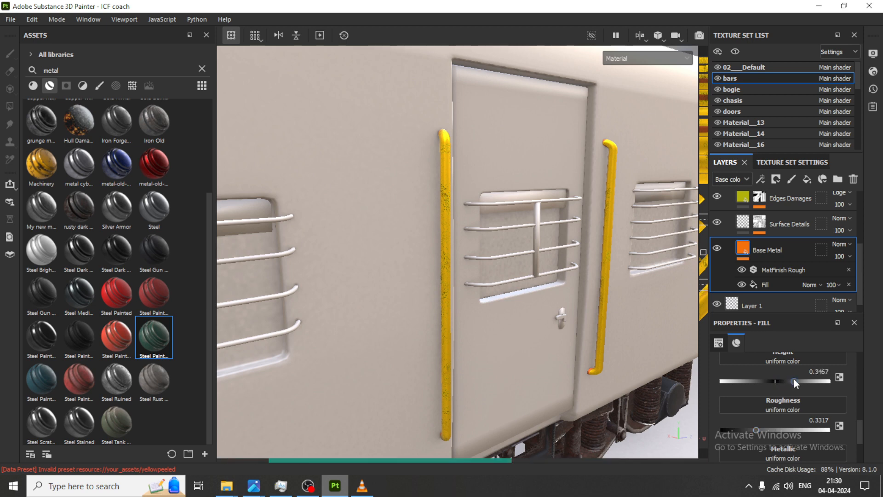
pyautogui.scroll(-5, 515, 304)
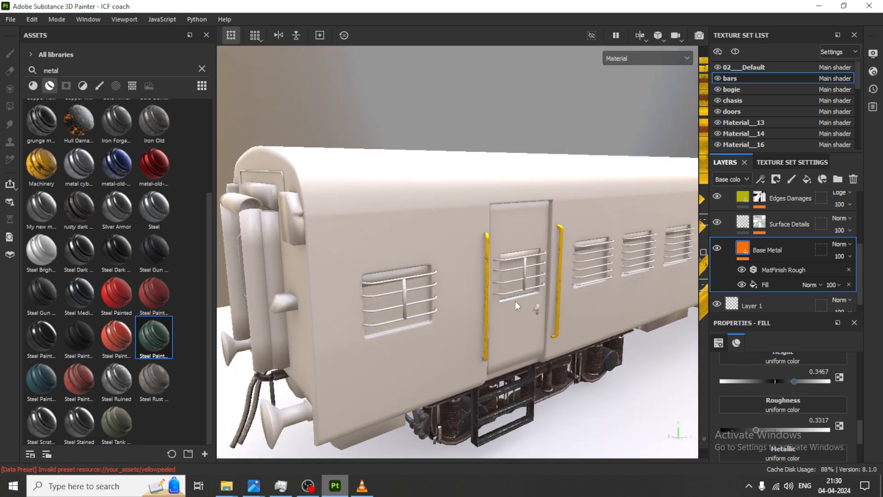
pyautogui.scroll(5, 805, 416)
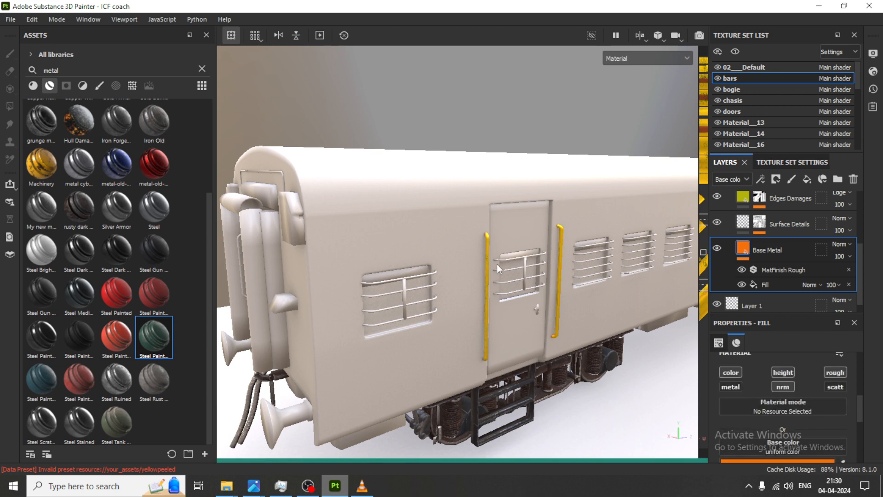
# Select the fill of the handrails' Dirt layer and adjust its UV tiling
pyautogui.scroll(5, 497, 263)
pyautogui.scroll(3, 495, 263)
pyautogui.scroll(3, 766, 239)
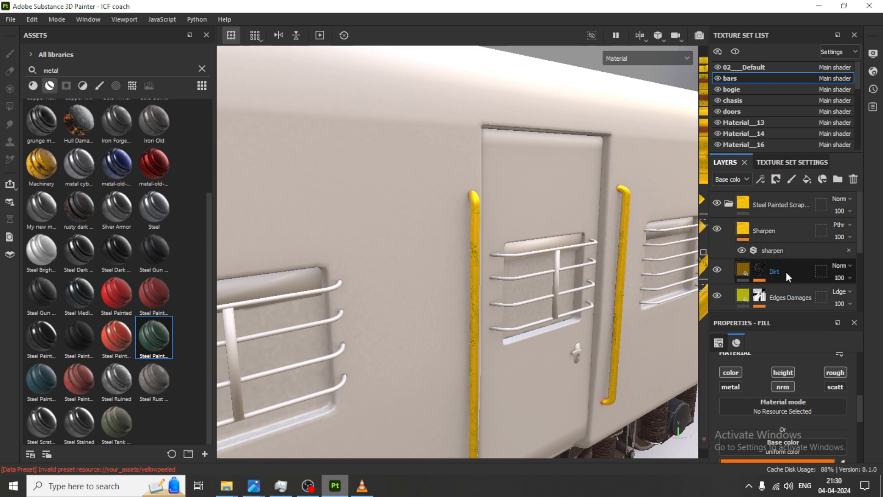
pyautogui.click(759, 273)
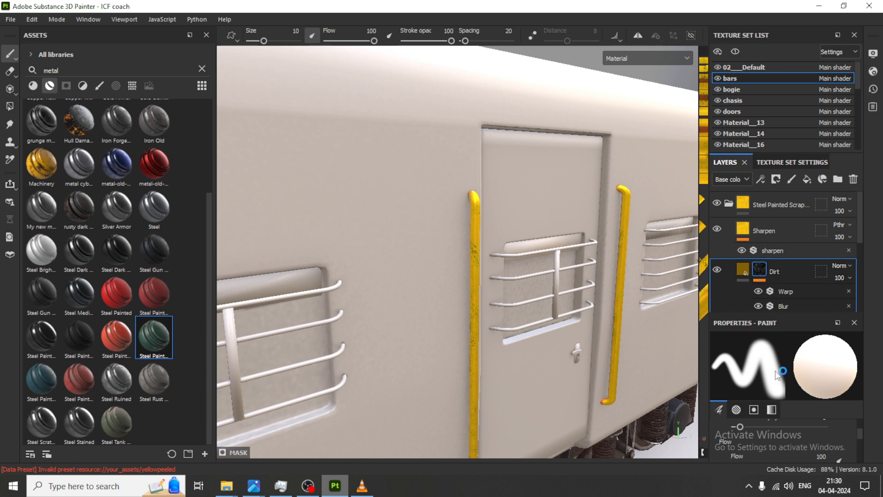
pyautogui.click(743, 269)
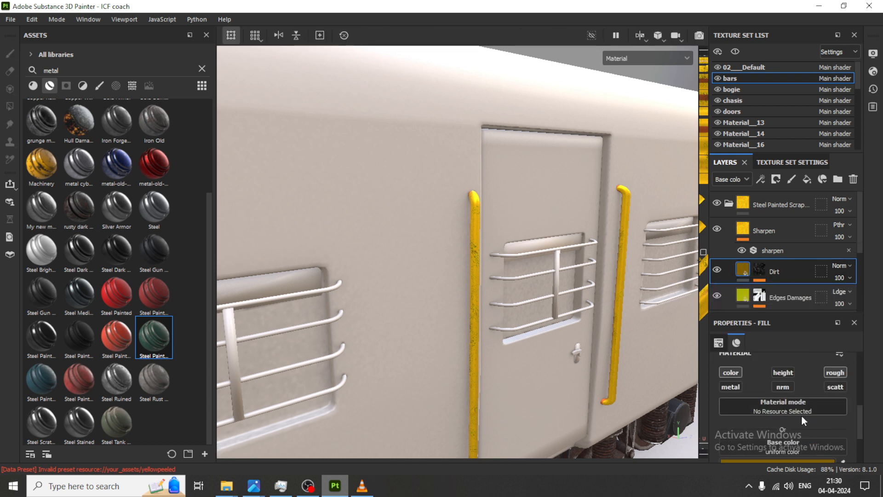
pyautogui.scroll(5, 801, 415)
pyautogui.scroll(-5, 798, 413)
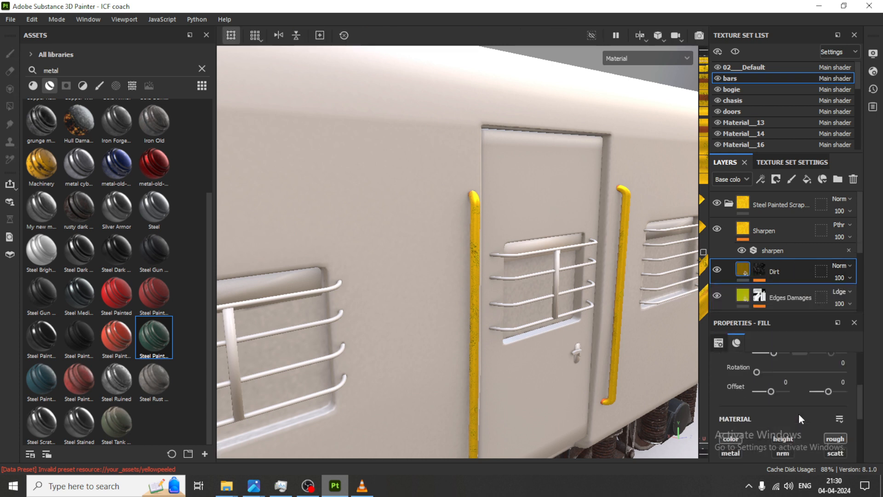
pyautogui.scroll(3, 777, 391)
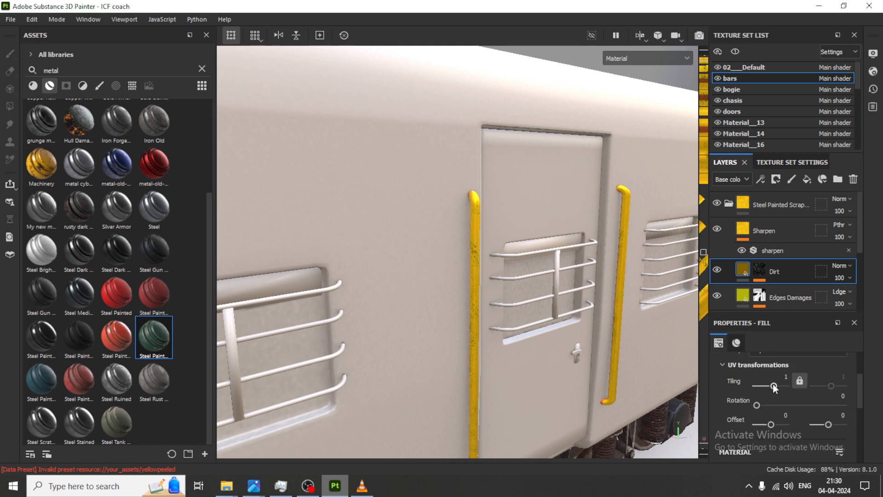
pyautogui.moveTo(773, 384); pyautogui.dragTo(781, 385)
pyautogui.scroll(-2, 796, 415)
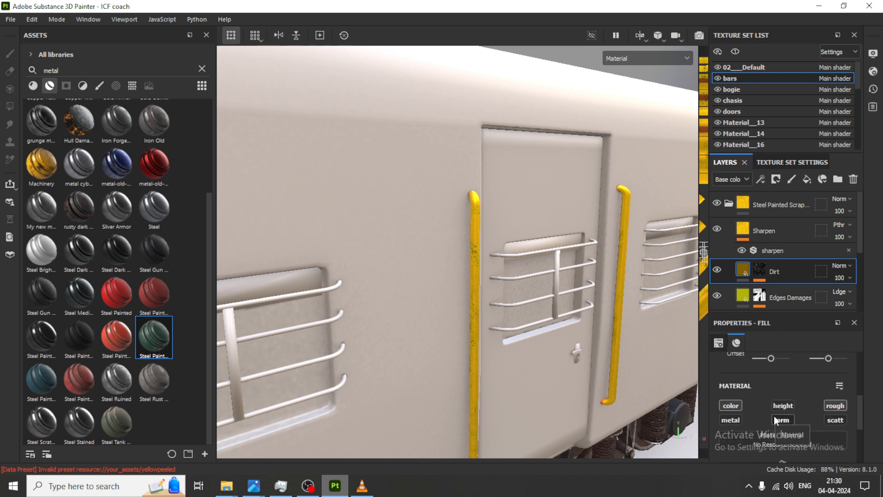
# Adjust the Dirt layer's roughness and enable its height channel
pyautogui.scroll(-3, 782, 412)
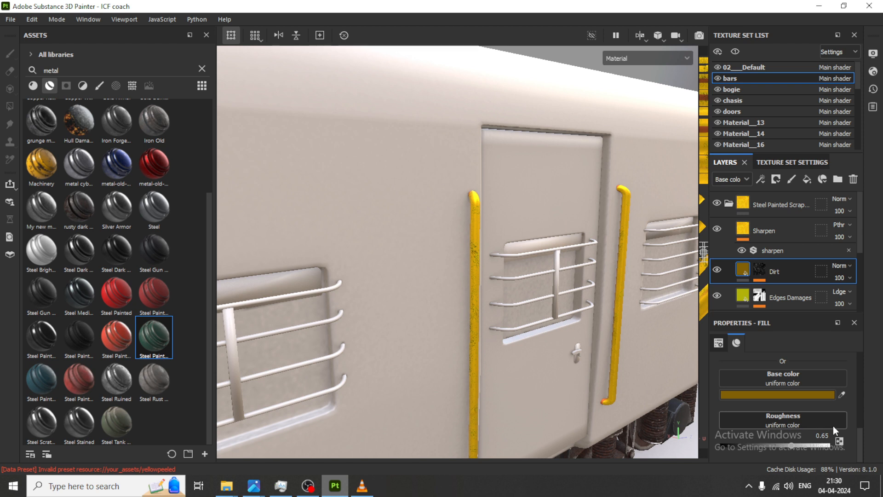
pyautogui.moveTo(793, 446)
pyautogui.mouseDown()
pyautogui.moveTo(744, 448)
pyautogui.moveTo(785, 448)
pyautogui.mouseUp()
pyautogui.scroll(2, 787, 419)
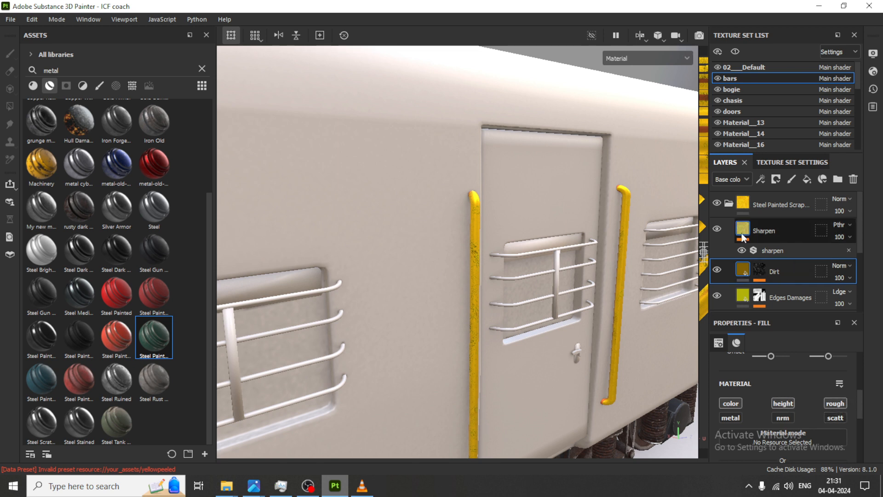
# Collapse the Steel Painted Scraped folder on the bars and look over the coach with its yellow handrails
pyautogui.click(726, 204)
pyautogui.scroll(-5, 553, 266)
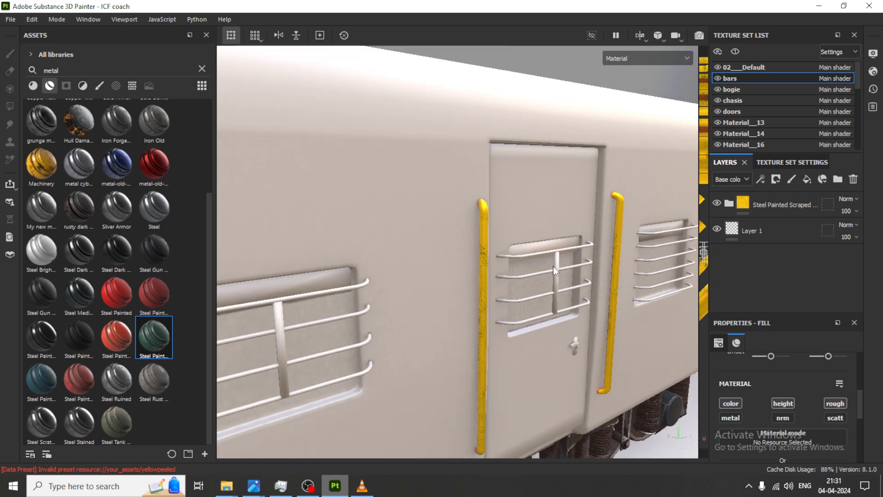
pyautogui.scroll(-3, 553, 266)
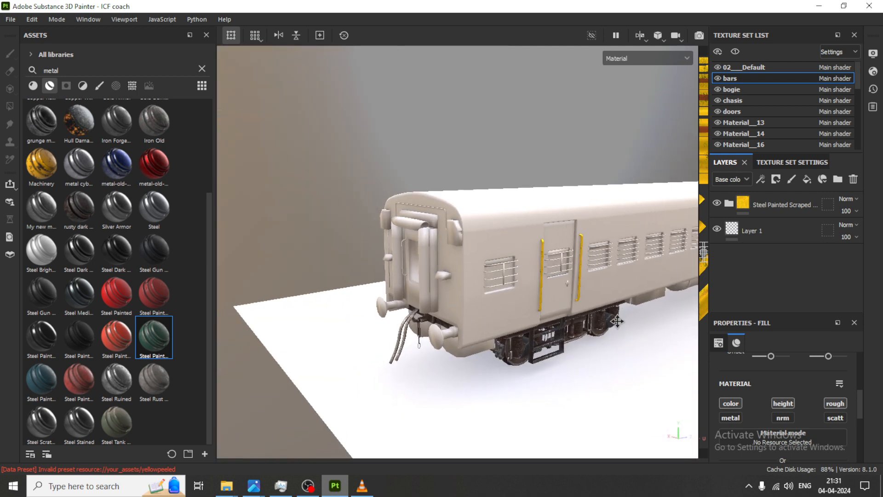
pyautogui.keyDown('alt'); pyautogui.moveTo(642, 282); pyautogui.dragTo(586, 301, button='middle'); pyautogui.keyUp('alt')
pyautogui.scroll(3, 492, 354)
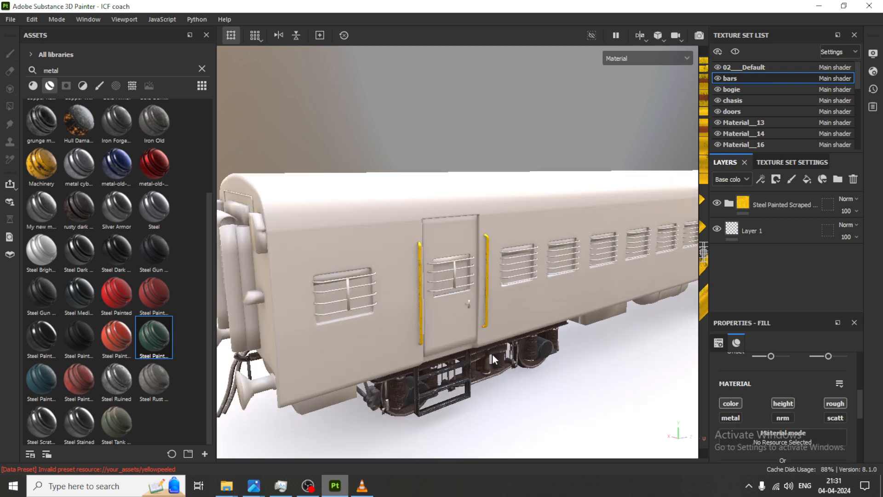
pyautogui.keyDown('alt'); pyautogui.moveTo(455, 375); pyautogui.dragTo(501, 341); pyautogui.keyUp('alt')
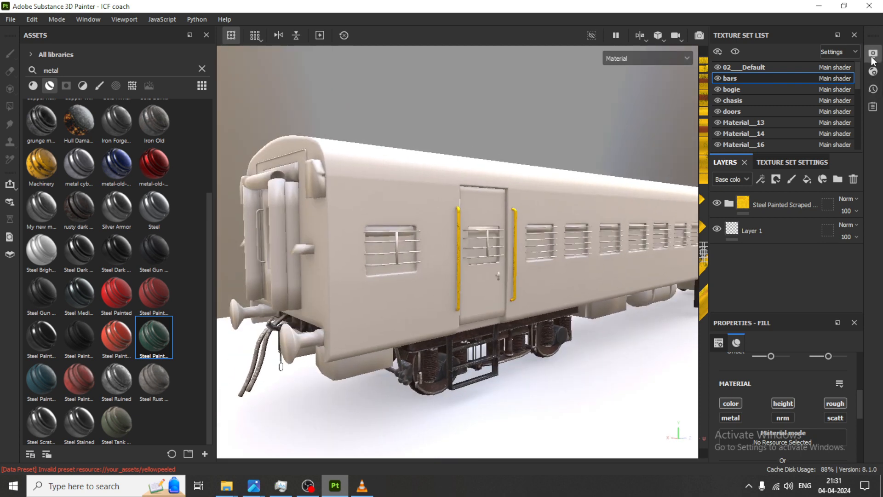
# Try the Bonifacio Street environment map in the display settings
pyautogui.click(873, 53)
pyautogui.click(786, 152)
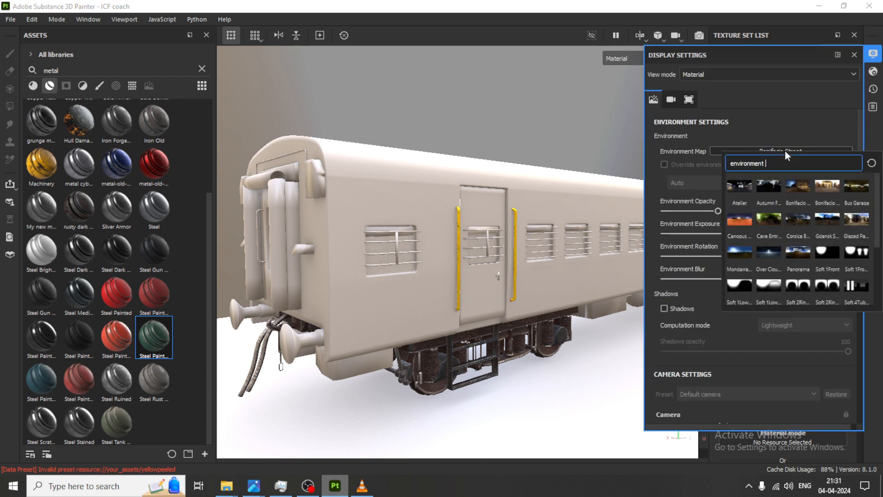
pyautogui.click(827, 188)
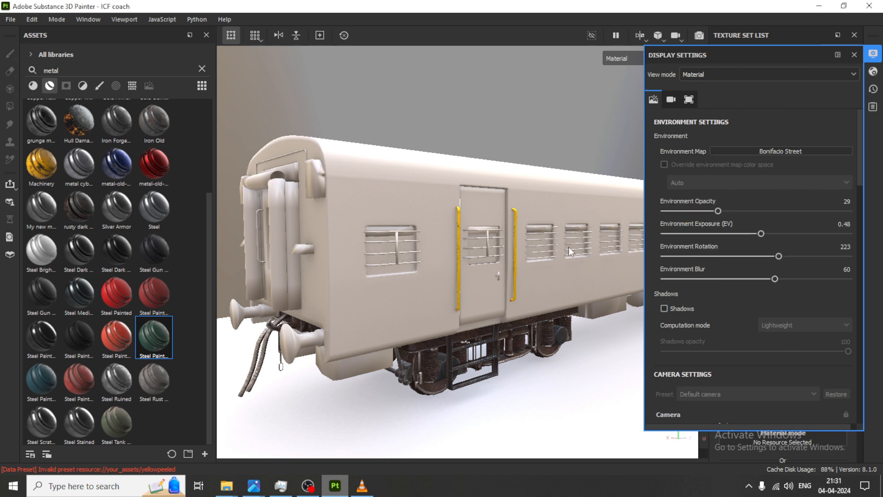
pyautogui.click(873, 54)
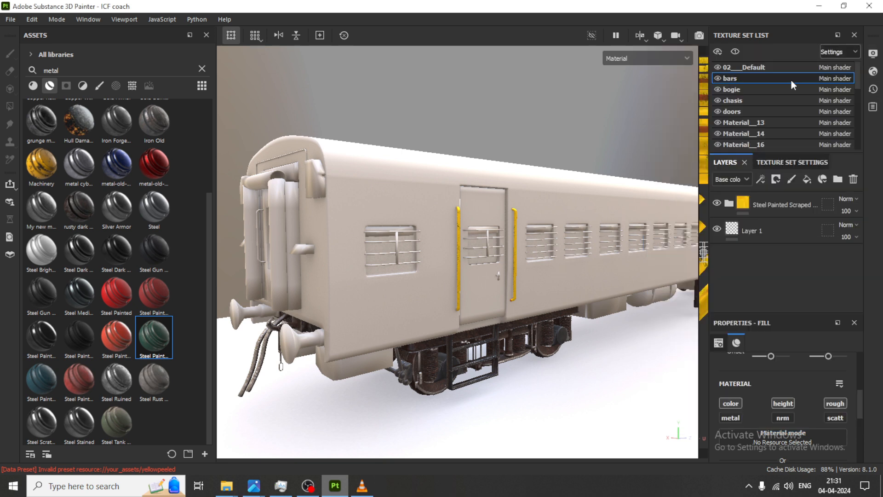
# Set the environment rotation to 184, its opacity to 30 and its exposure to 0.84 EV
pyautogui.moveTo(558, 144)
pyautogui.keyDown('shift'); pyautogui.mouseDown(button='right')
pyautogui.moveTo(517, 145)
pyautogui.moveTo(572, 156)
pyautogui.moveTo(656, 156)
pyautogui.mouseUp(button='right'); pyautogui.keyUp('shift')
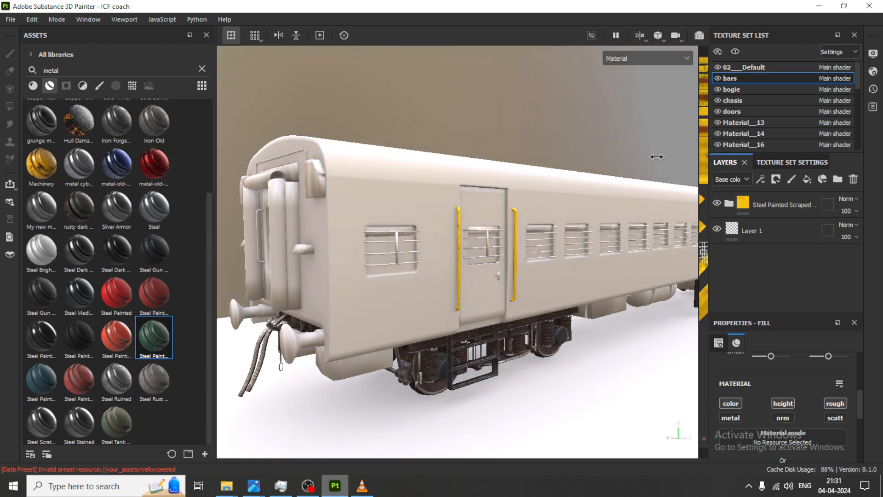
pyautogui.click(873, 53)
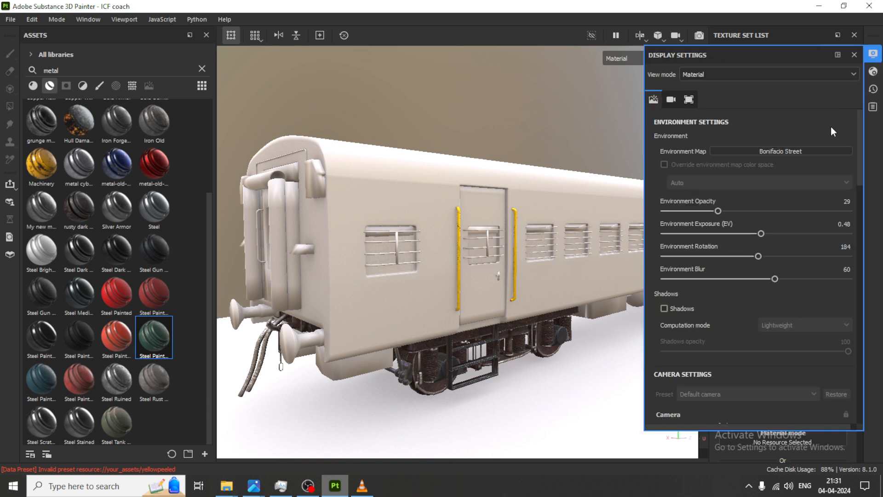
pyautogui.moveTo(715, 211); pyautogui.dragTo(690, 212)
pyautogui.click(719, 211)
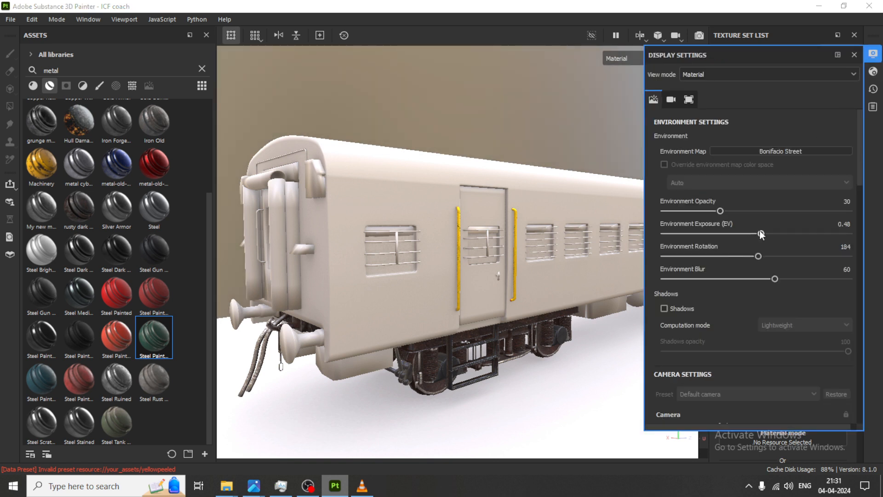
pyautogui.moveTo(768, 232); pyautogui.dragTo(764, 233)
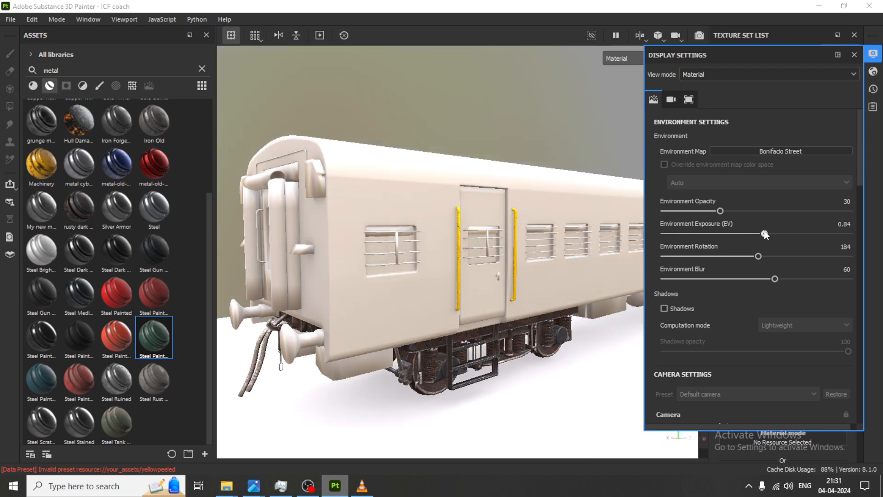
# Reduce the environment blur to 13 and switch the environment map to Glazed Patio
pyautogui.moveTo(772, 279); pyautogui.dragTo(689, 288)
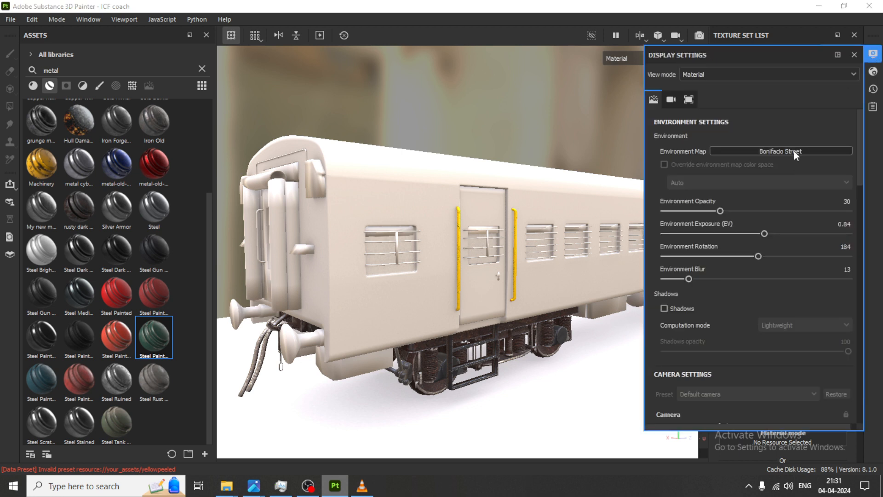
pyautogui.click(794, 151)
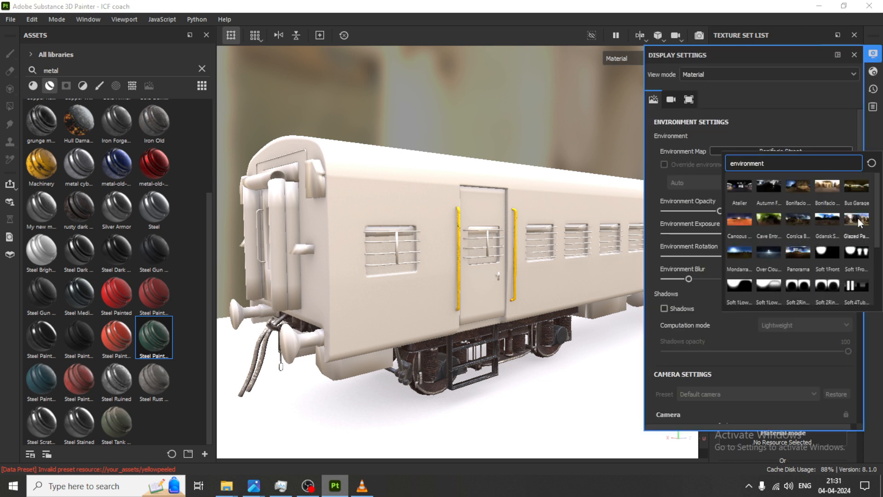
pyautogui.press('Escape')
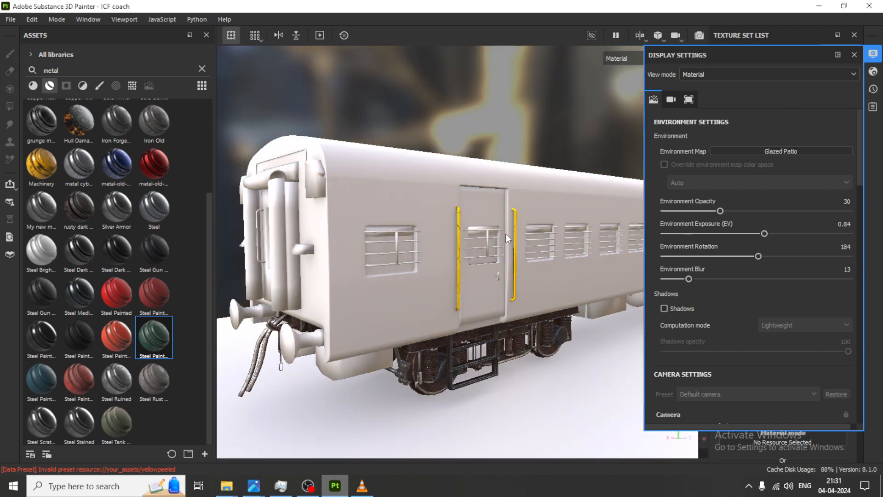
# Set the environment rotation to 200 and close the display settings
pyautogui.moveTo(506, 234)
pyautogui.keyDown('shift'); pyautogui.mouseDown(button='right')
pyautogui.moveTo(517, 232)
pyautogui.moveTo(508, 230)
pyautogui.mouseUp(button='right'); pyautogui.keyUp('shift')
pyautogui.scroll(1, 462, 281)
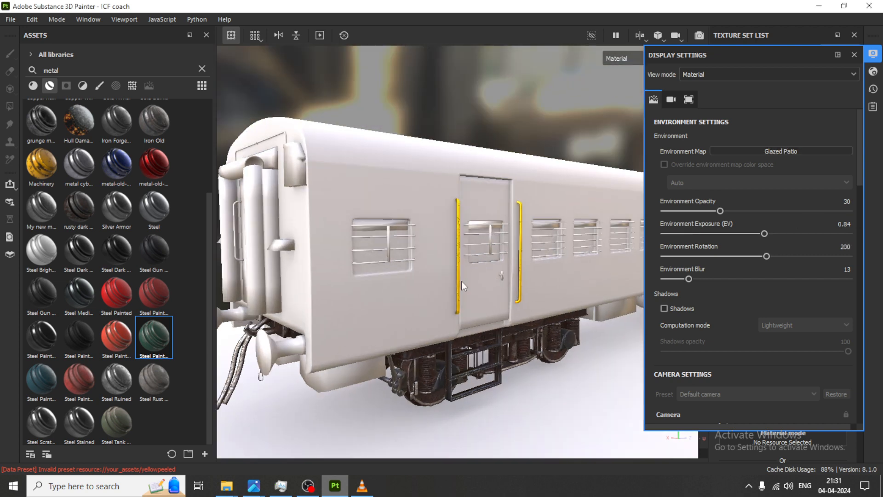
pyautogui.scroll(1, 462, 281)
pyautogui.click(874, 54)
# Narrow the asset library to a single column of thumbnails to give the 3D view of the coach more room
pyautogui.keyDown('alt'); pyautogui.moveTo(489, 268); pyautogui.dragTo(513, 250); pyautogui.keyUp('alt')
pyautogui.scroll(2, 511, 253)
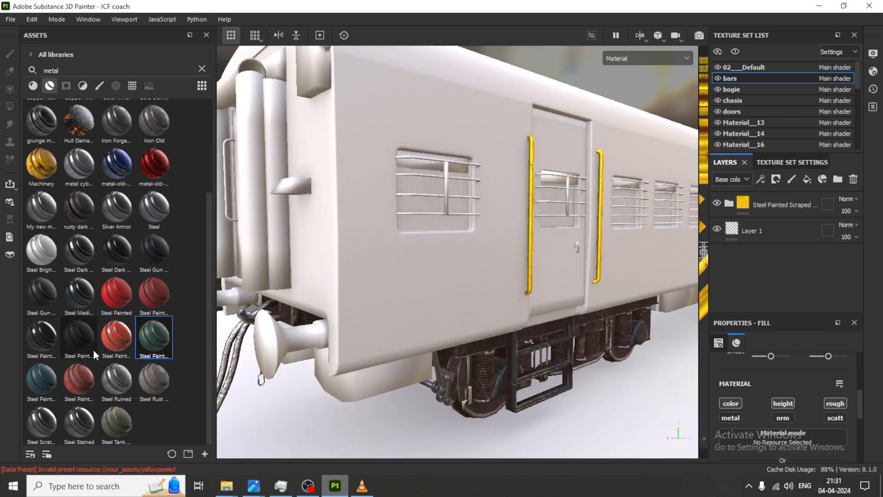
pyautogui.keyDown('alt'); pyautogui.moveTo(584, 241); pyautogui.dragTo(705, 227); pyautogui.keyUp('alt')
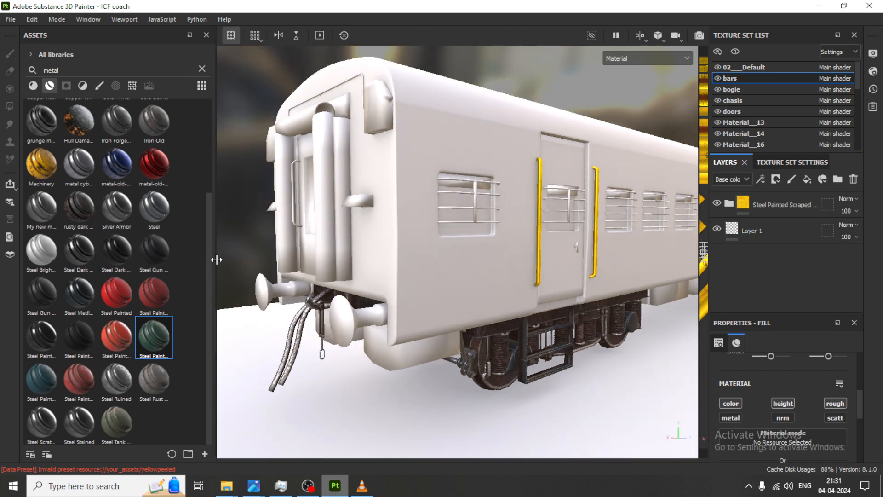
pyautogui.moveTo(216, 259); pyautogui.dragTo(106, 262)
# Examine the coach's bogies, footsteps and yellow handrails up close and as a whole under the Glazed Patio lighting
pyautogui.scroll(-4, 479, 272)
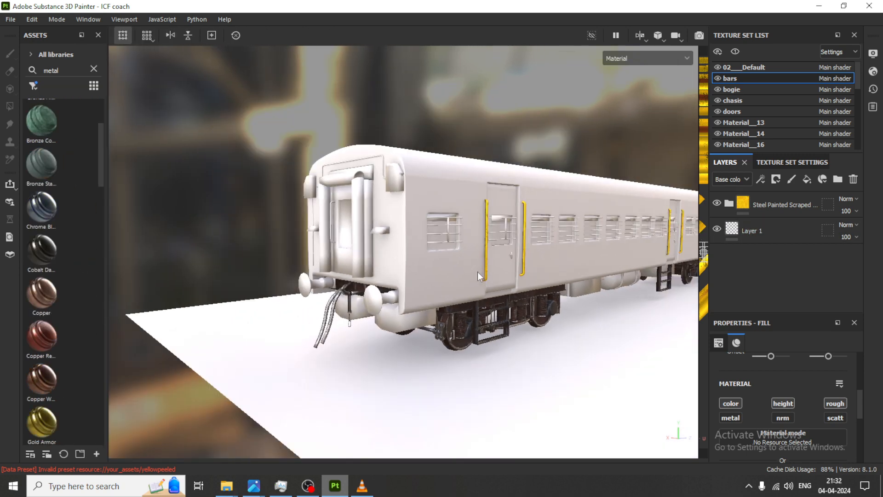
pyautogui.keyDown('alt'); pyautogui.moveTo(478, 271); pyautogui.dragTo(459, 265, button='middle'); pyautogui.keyUp('alt')
pyautogui.scroll(1, 383, 292)
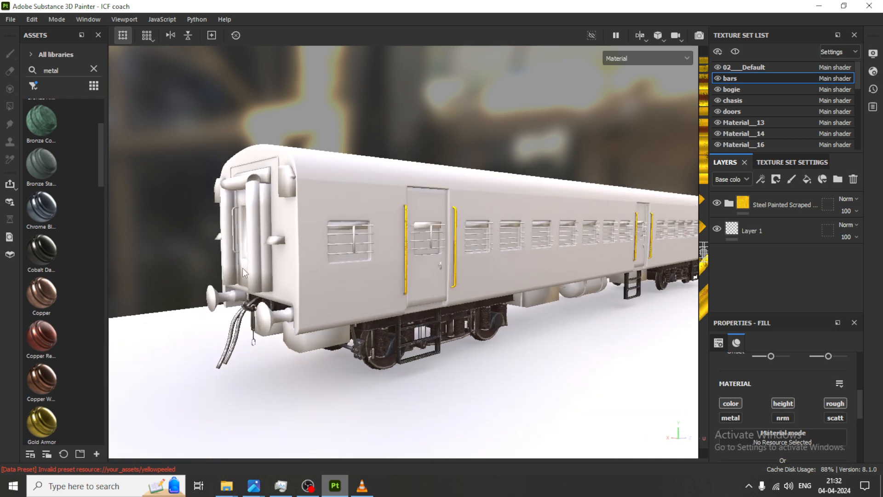
pyautogui.scroll(5, 299, 363)
pyautogui.scroll(2, 446, 326)
pyautogui.keyDown('alt'); pyautogui.moveTo(608, 290); pyautogui.dragTo(527, 288); pyautogui.keyUp('alt')
pyautogui.scroll(-5, 524, 286)
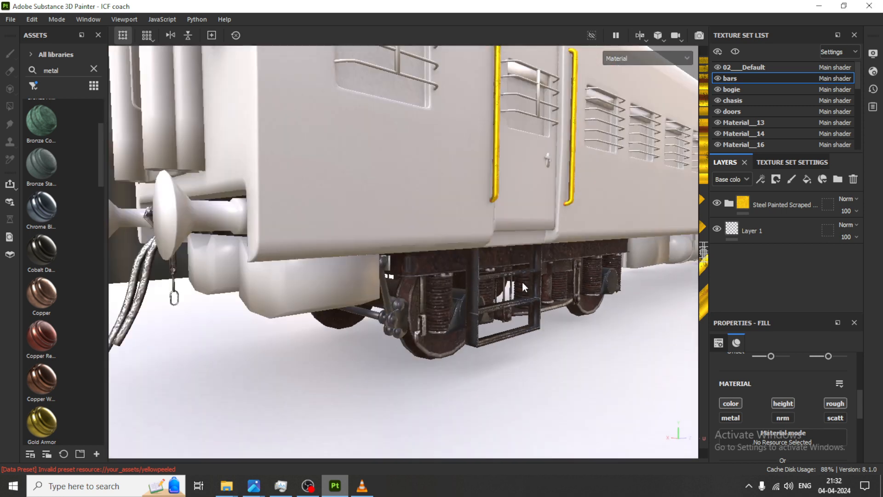
pyautogui.keyDown('alt'); pyautogui.moveTo(565, 258); pyautogui.dragTo(487, 310); pyautogui.keyUp('alt')
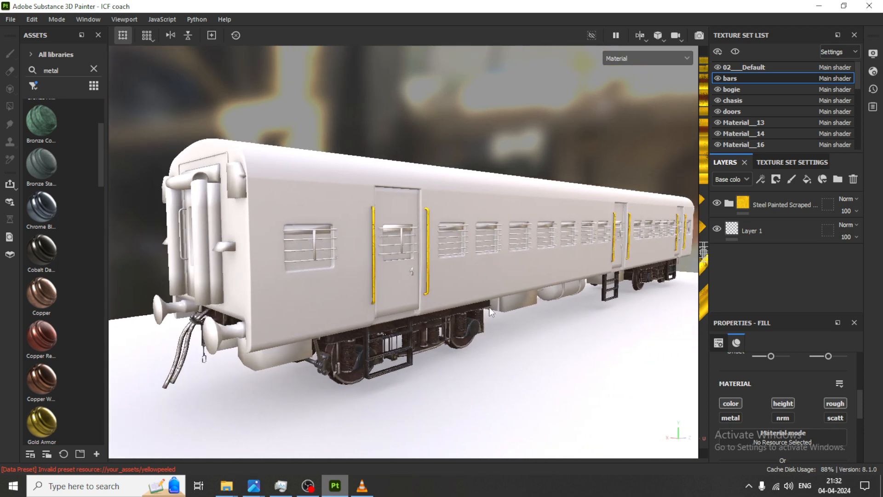